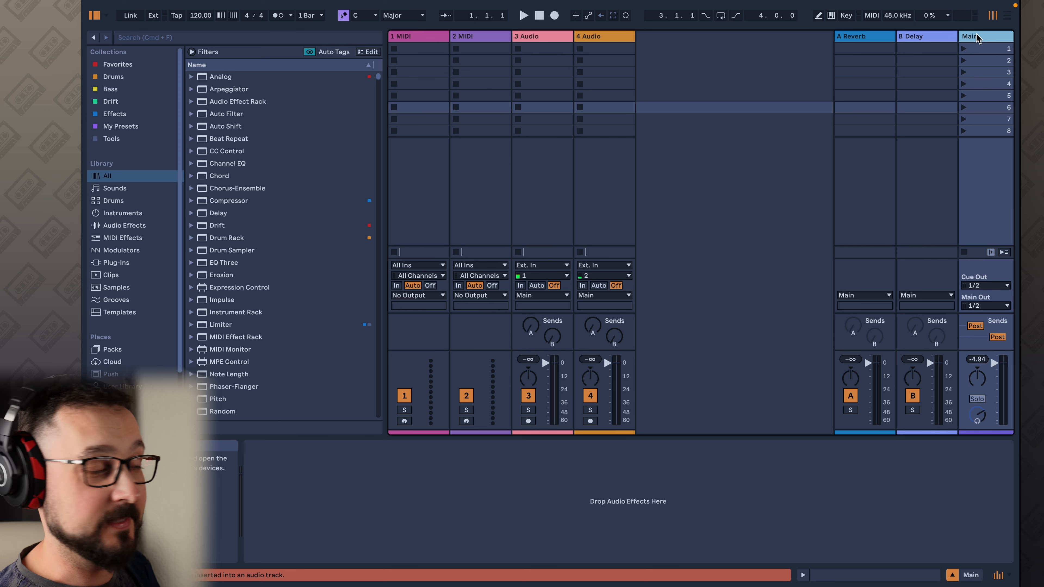
Add a Limiter from the audio effects to the Main track and lower its ceiling to -1.5 dB
{"action": "left_click", "coordinate": [117, 224]}
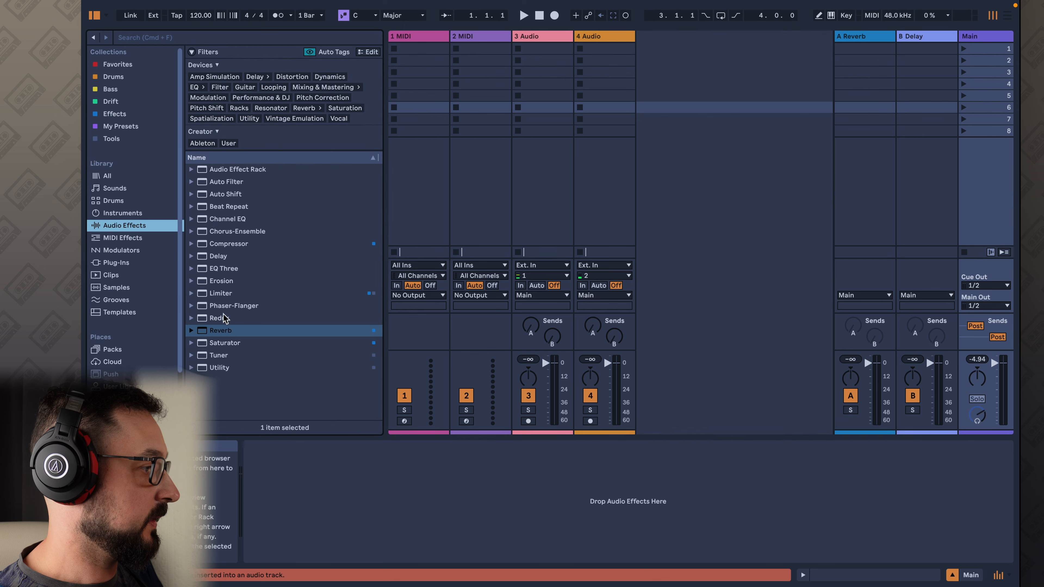
{"action": "left_click_drag", "start_coordinate": [240, 294], "coordinate": [991, 35]}
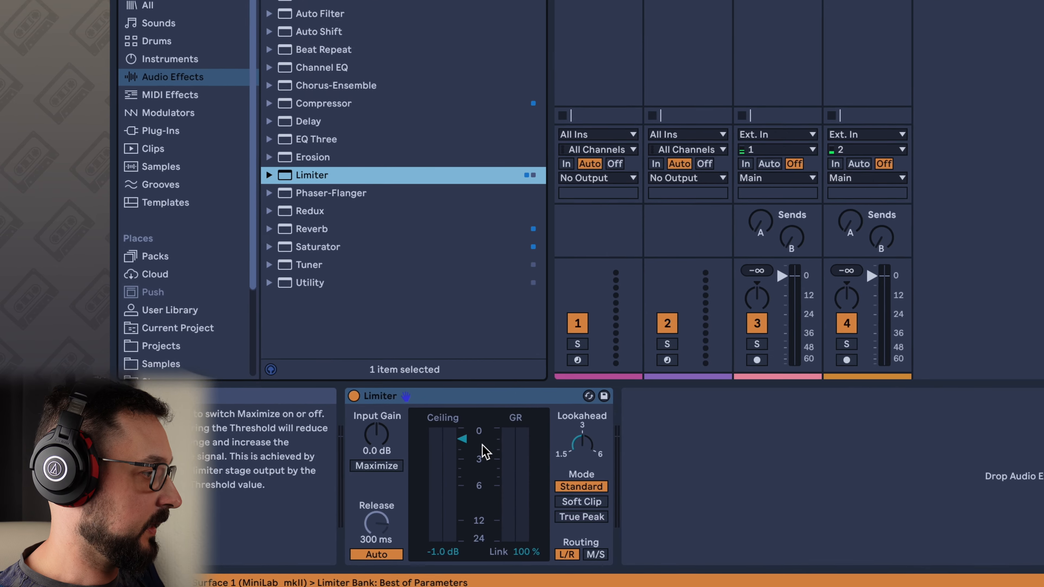
{"action": "left_click", "coordinate": [477, 440]}
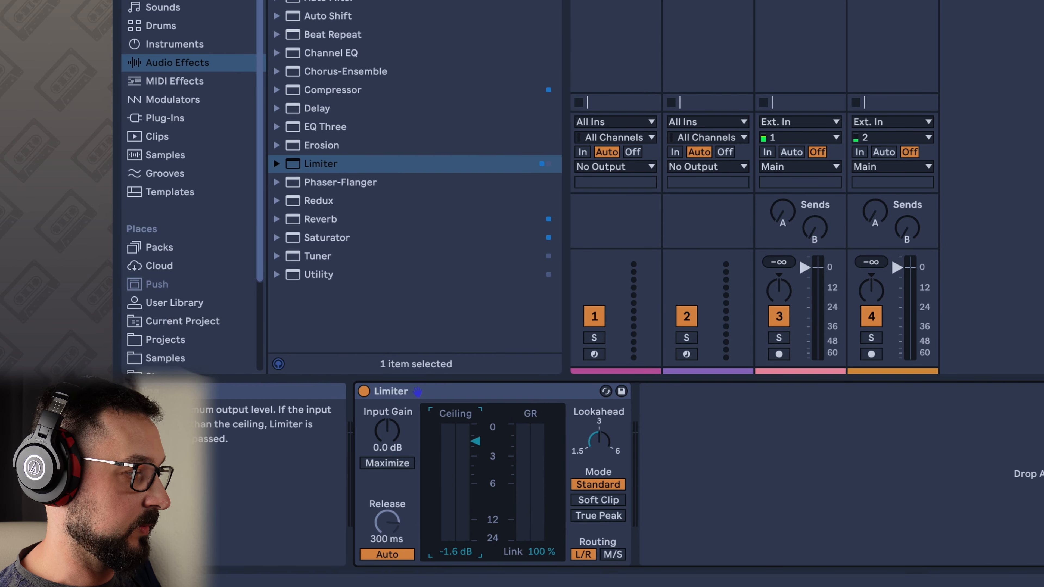
{"action": "left_click", "coordinate": [695, 455]}
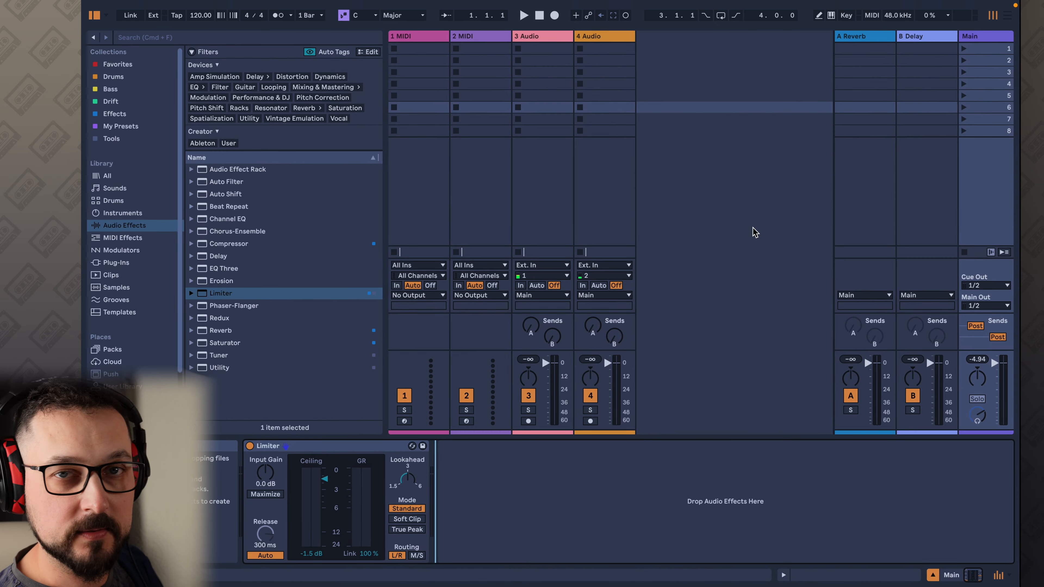
Narrow the browser and insert a new audio track after the four existing tracks
{"action": "left_click", "coordinate": [411, 37]}
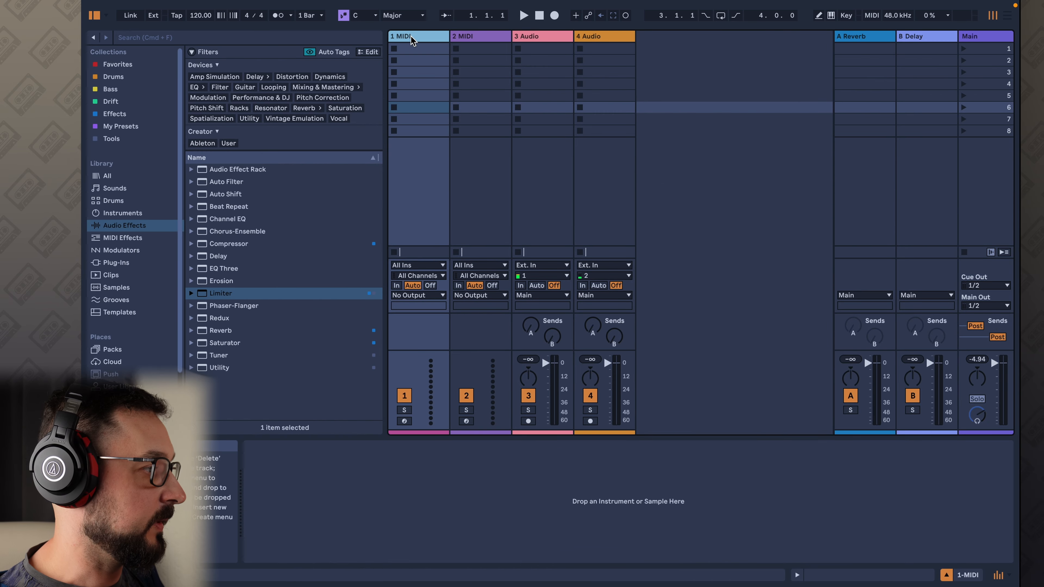
{"action": "left_click", "coordinate": [659, 87]}
{"action": "left_click", "coordinate": [659, 61]}
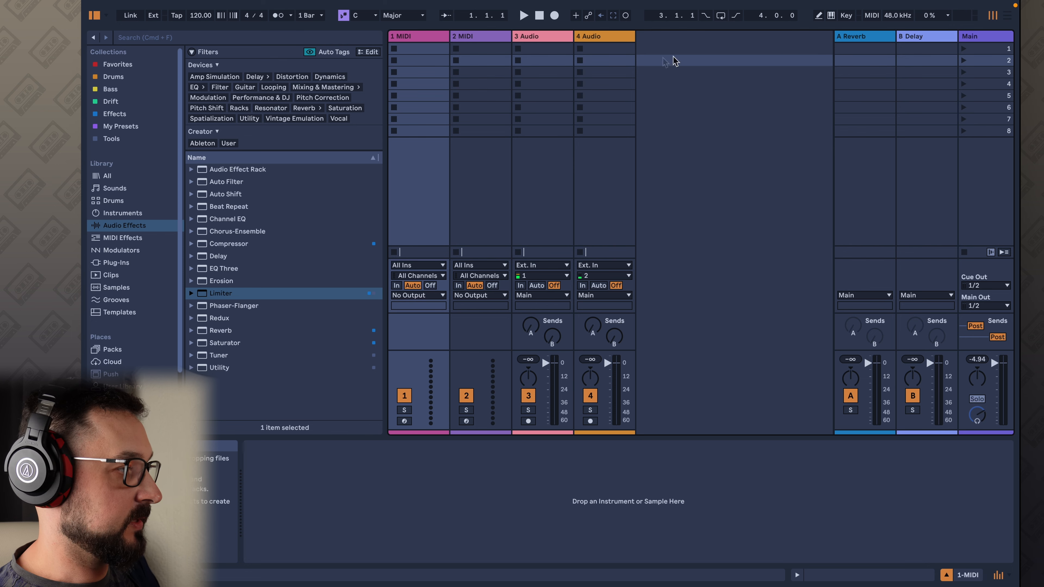
{"action": "left_click_drag", "start_coordinate": [383, 77], "coordinate": [272, 78]}
{"action": "left_click", "coordinate": [380, 38]}
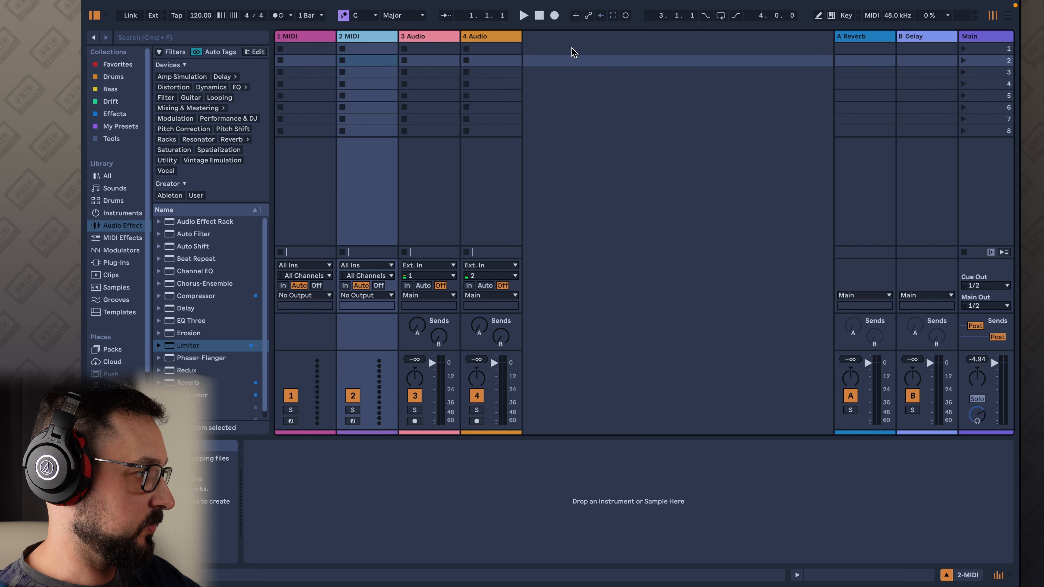
{"action": "right_click", "coordinate": [572, 49]}
{"action": "left_click", "coordinate": [613, 57]}
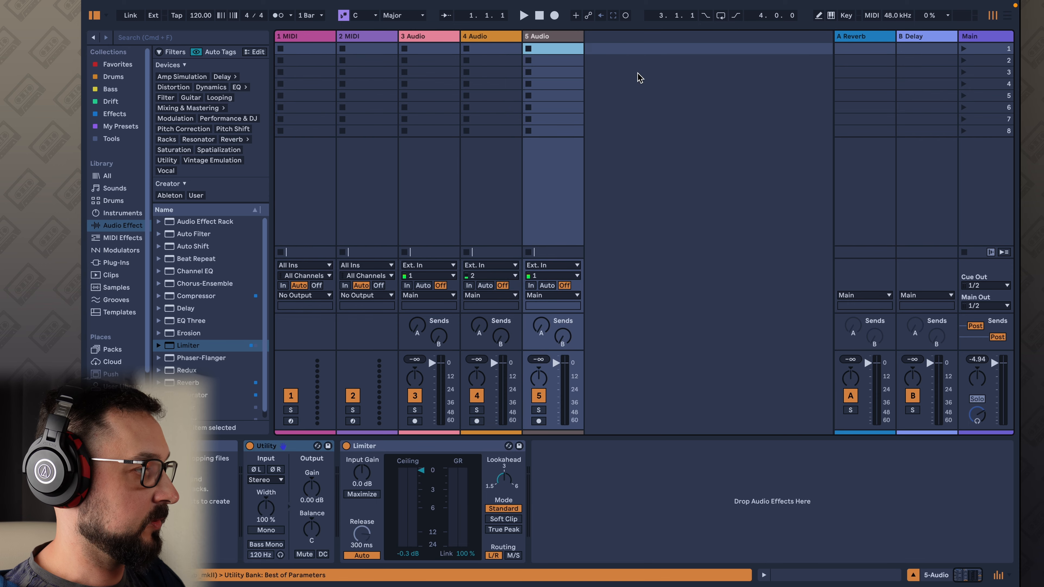
Insert MIDI tracks after the fifth track until there are eight tracks, and try to add a ninth
{"action": "right_click", "coordinate": [639, 75]}
{"action": "left_click", "coordinate": [658, 90]}
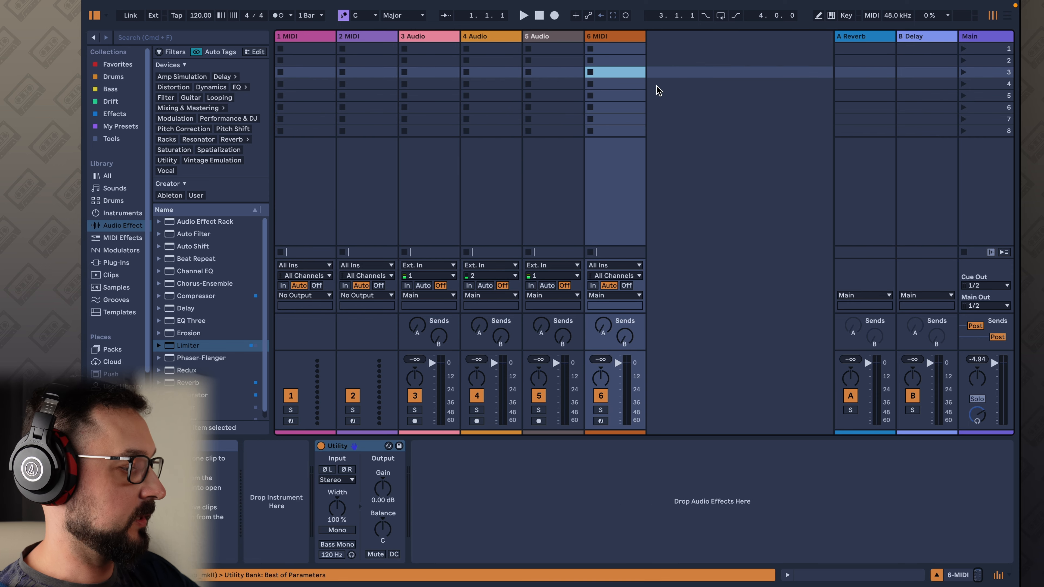
{"action": "key", "text": "super+shift+t"}
{"action": "key", "text": "super+shift+t"}
{"action": "key", "text": "super+shift+t"}
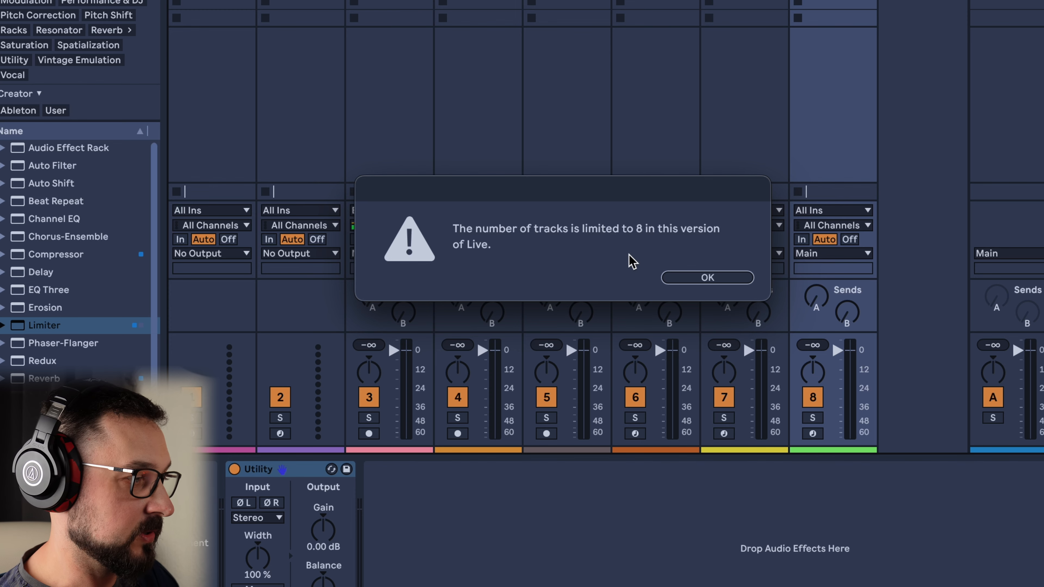
{"action": "left_click", "coordinate": [706, 276]}
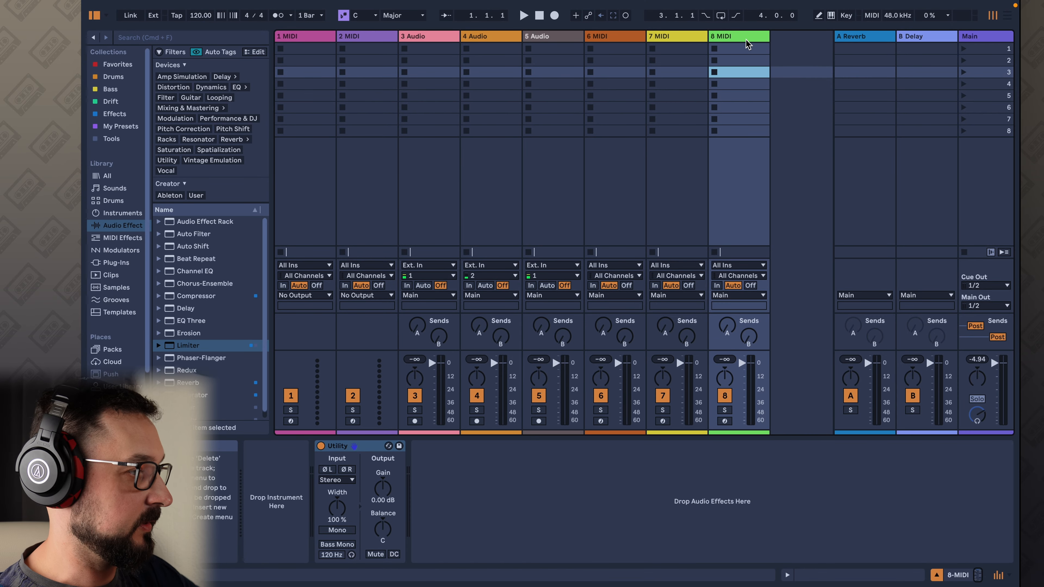
Delete tracks 8 through 2, keeping only the first MIDI track
{"action": "left_click", "coordinate": [747, 41]}
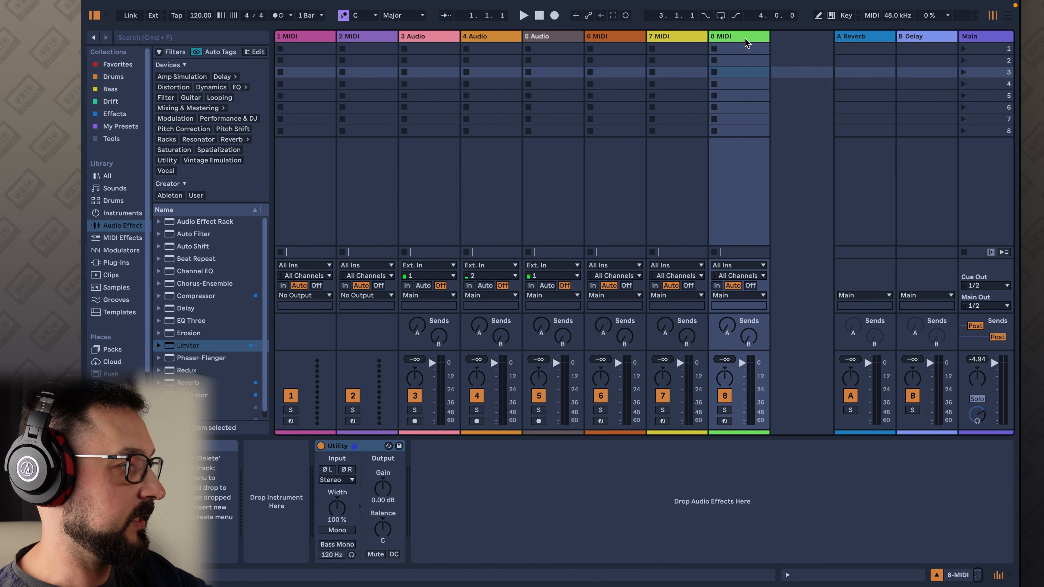
{"action": "key", "text": "Delete"}
{"action": "key", "text": "Delete"}
{"action": "key", "text": "Delete"}
{"action": "key", "text": "Delete"}
{"action": "key", "text": "Delete"}
{"action": "key", "text": "Delete"}
{"action": "key", "text": "Delete"}
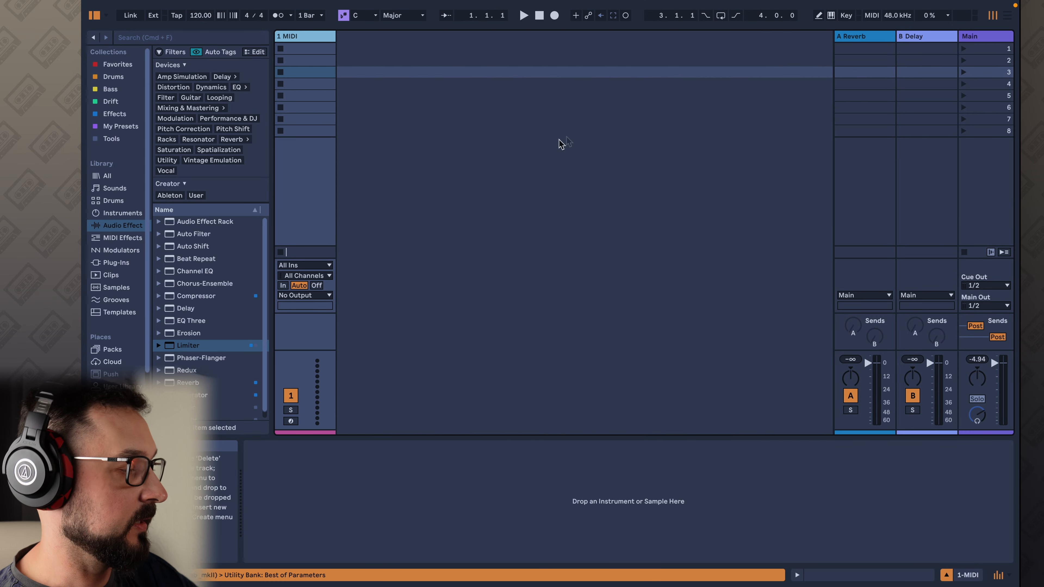
{"action": "left_click", "coordinate": [450, 182]}
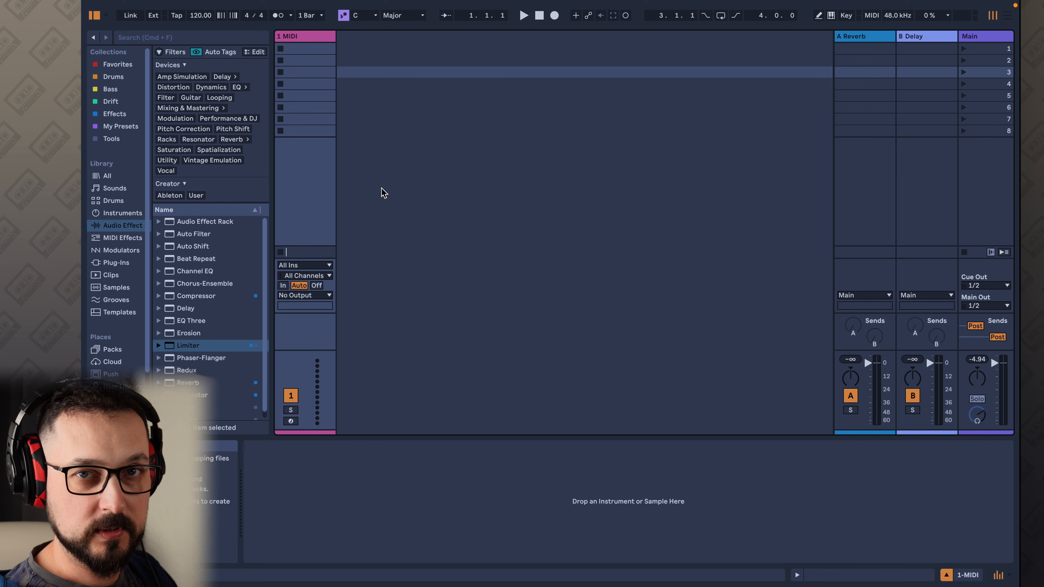
Load the 707 Core Kit drum preset onto the first MIDI track and audition its Bassdrum pad
{"action": "left_click_drag", "start_coordinate": [272, 248], "coordinate": [323, 249]}
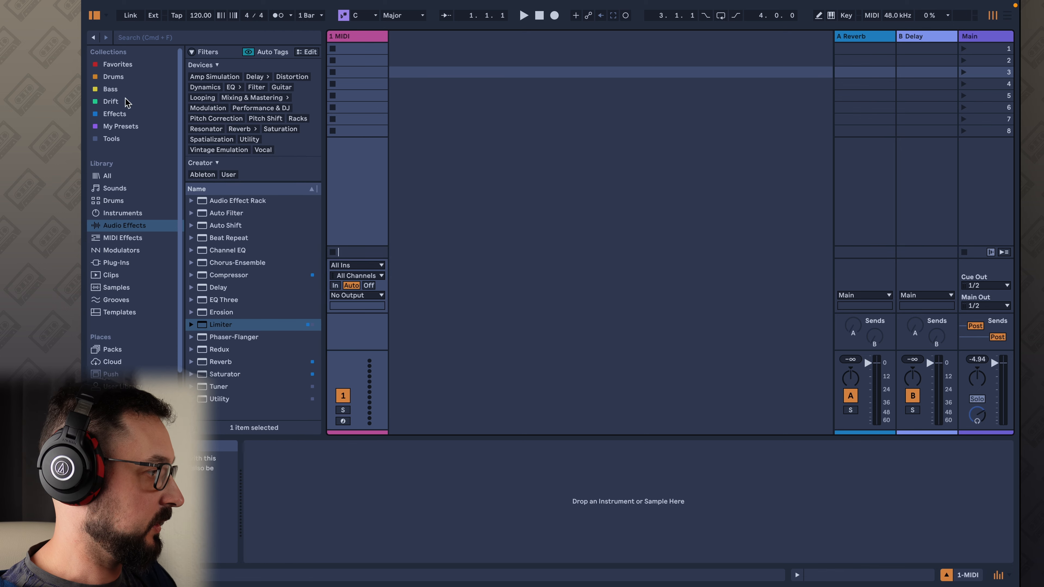
{"action": "left_click", "coordinate": [107, 202]}
{"action": "left_click", "coordinate": [237, 311]}
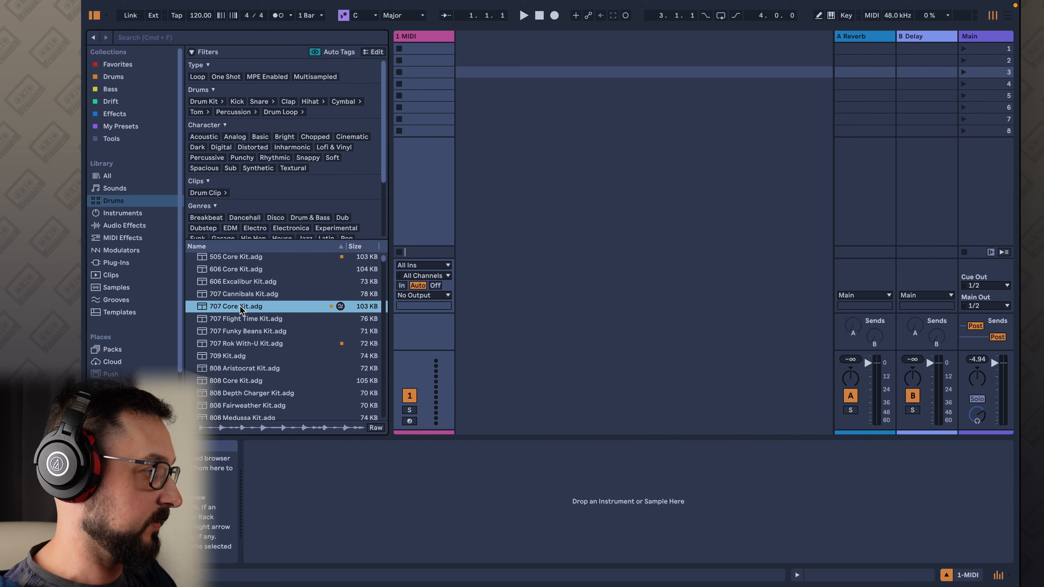
{"action": "left_click_drag", "start_coordinate": [224, 308], "coordinate": [416, 41]}
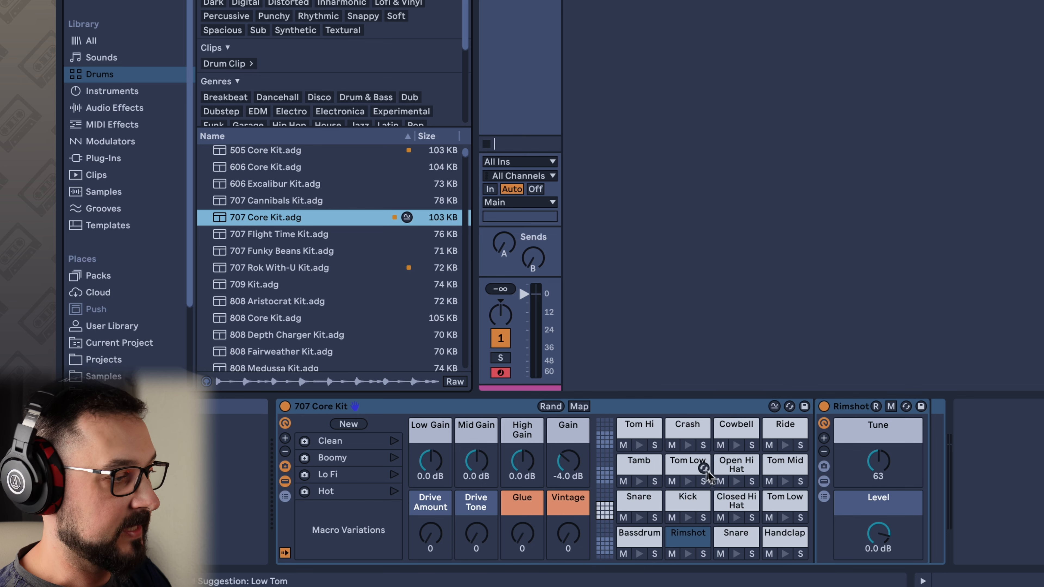
{"action": "left_click_drag", "start_coordinate": [606, 556], "coordinate": [605, 511]}
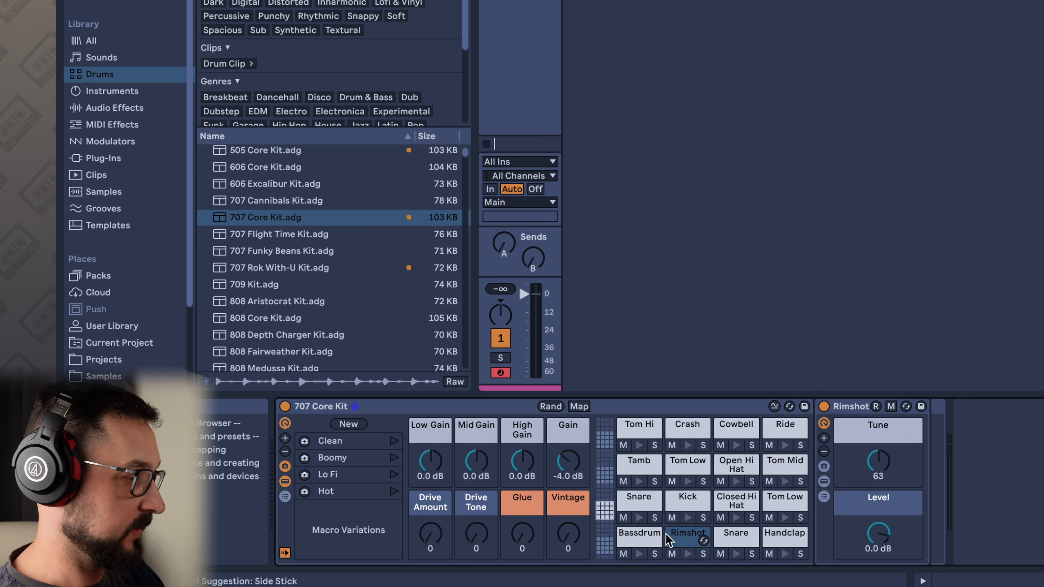
{"action": "left_click", "coordinate": [644, 555]}
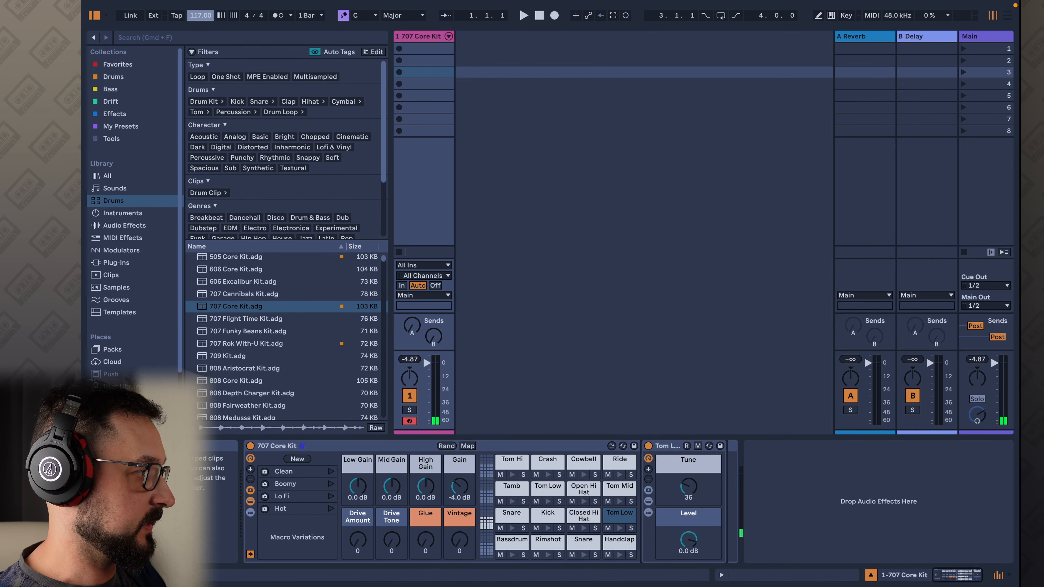
Set the tempo to 110 BPM and place Bassdrum notes on all four beats of a one-bar clip in the drum track's second slot
{"action": "left_click_drag", "start_coordinate": [200, 16], "coordinate": [201, 18]}
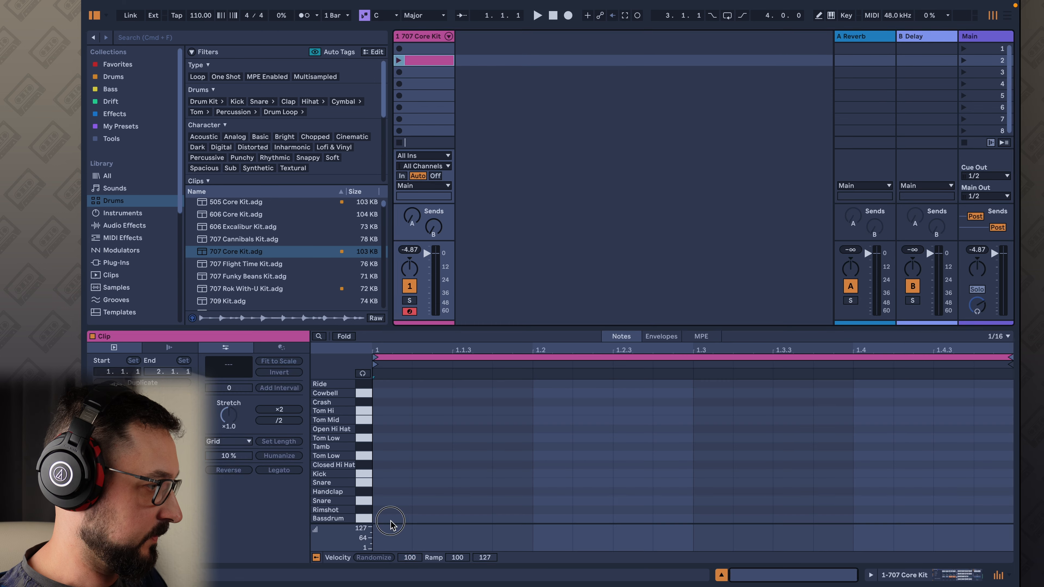
{"action": "double_click", "coordinate": [390, 520]}
{"action": "double_click", "coordinate": [558, 518]}
{"action": "left_click", "coordinate": [714, 519]}
{"action": "double_click", "coordinate": [715, 520]}
{"action": "double_click", "coordinate": [860, 519]}
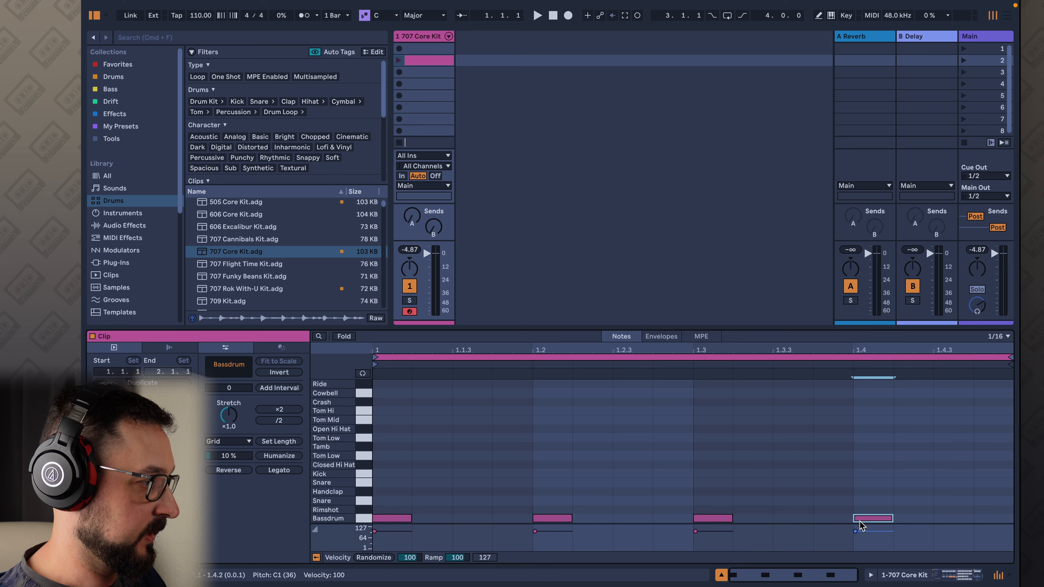
Add Snare notes on beats 2 and 4 and Closed Hi Hat notes on successive eighths from beat 1
{"action": "double_click", "coordinate": [568, 500]}
{"action": "double_click", "coordinate": [871, 502]}
{"action": "double_click", "coordinate": [390, 465]}
{"action": "double_click", "coordinate": [474, 465]}
{"action": "double_click", "coordinate": [558, 465]}
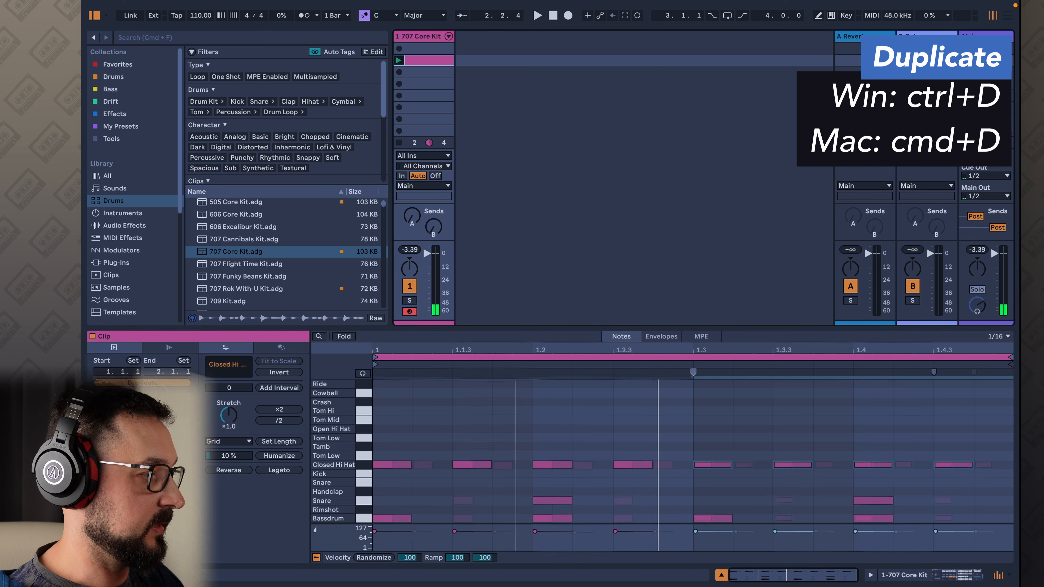
Duplicate the drum pattern to fill two bars and move the last Closed Hi Hat note to Open Hi Hat
{"action": "key", "text": "super+d"}
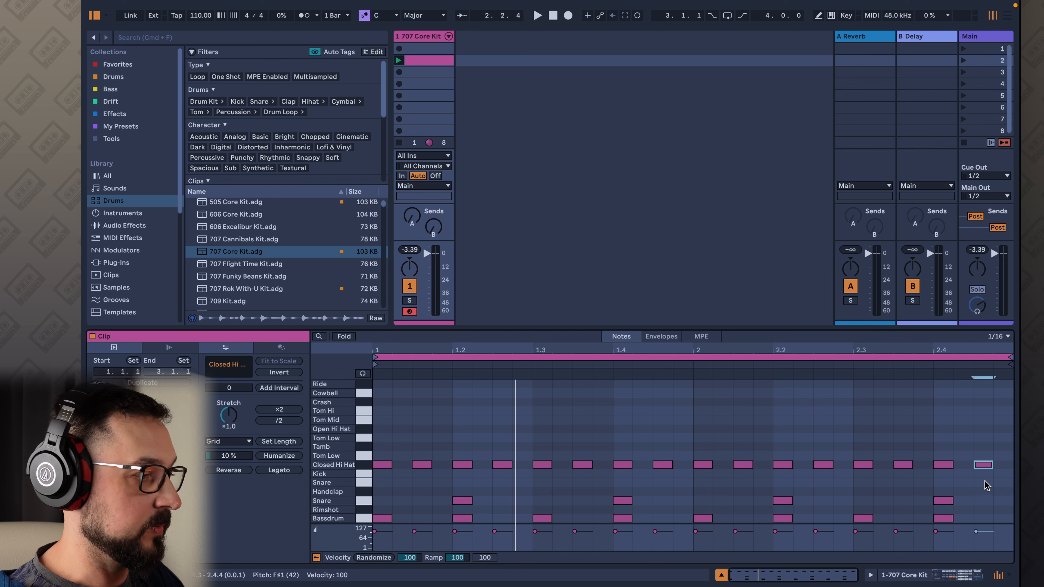
{"action": "left_click_drag", "start_coordinate": [983, 465], "coordinate": [984, 429]}
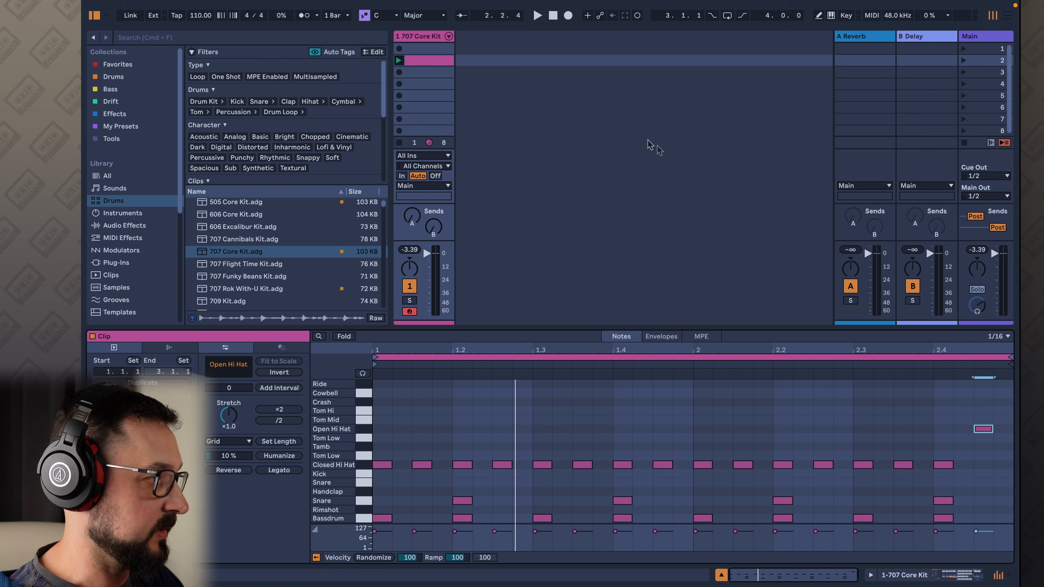
{"action": "left_click", "coordinate": [399, 61]}
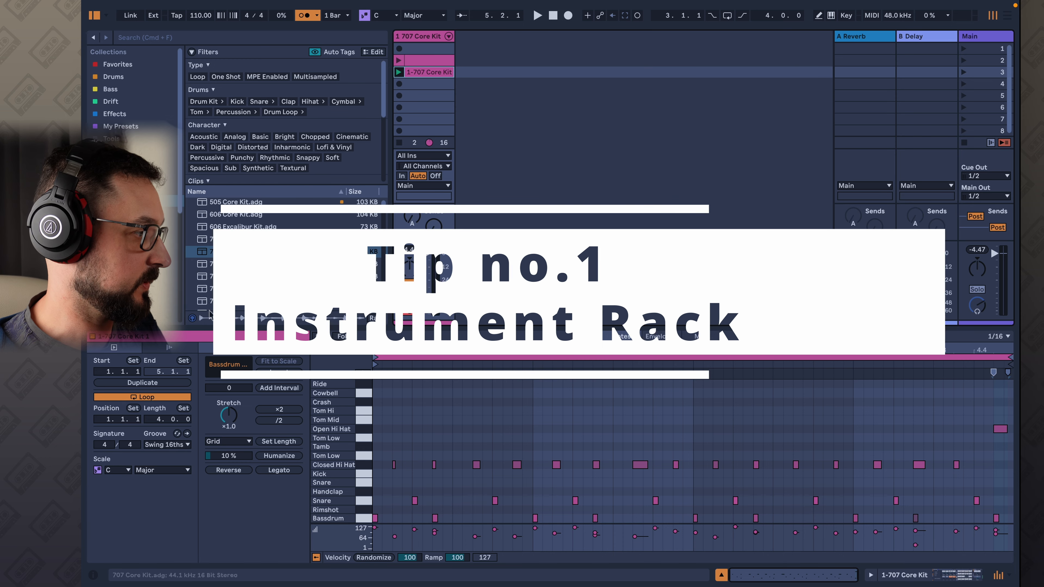
Load Fifth Bass and Darth Vader in a Swimsuit from the Drift collection onto two new MIDI tracks, and arm the Fifth Bass track
{"action": "scroll", "coordinate": [274, 262], "scroll_direction": "down", "scroll_amount": 3}
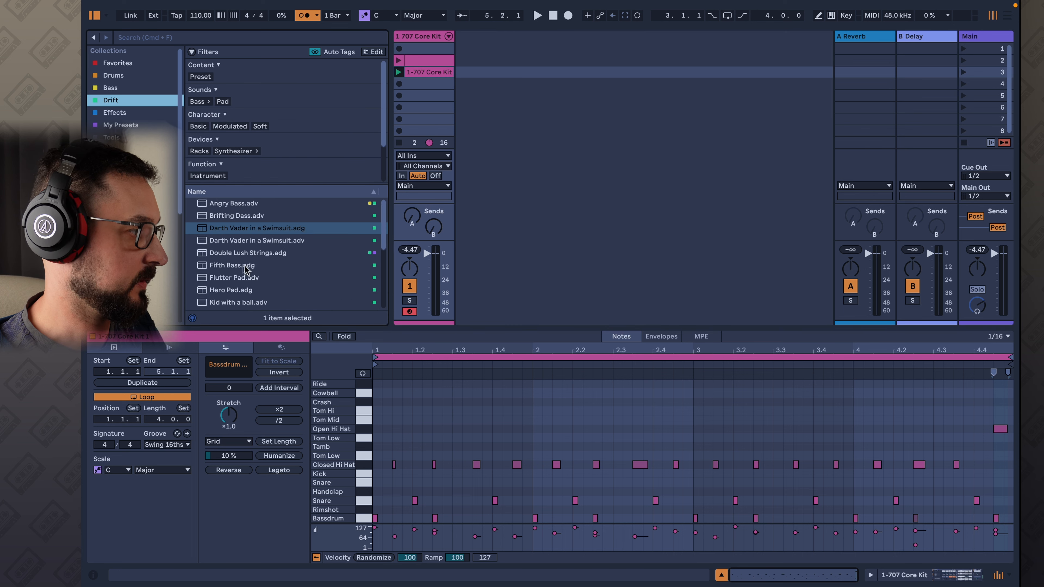
{"action": "left_click", "coordinate": [245, 269]}
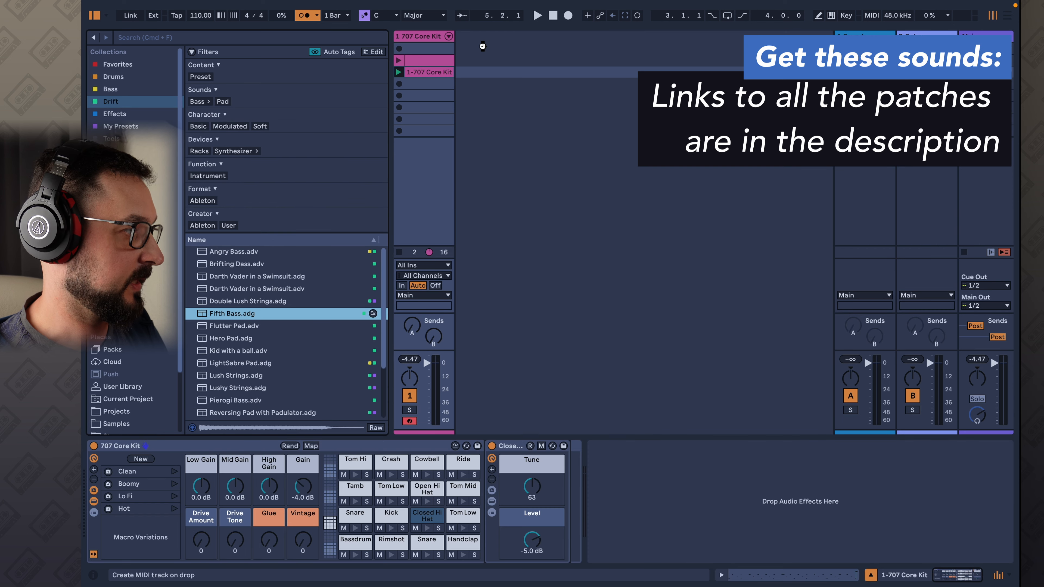
{"action": "left_click_drag", "start_coordinate": [482, 46], "coordinate": [483, 48]}
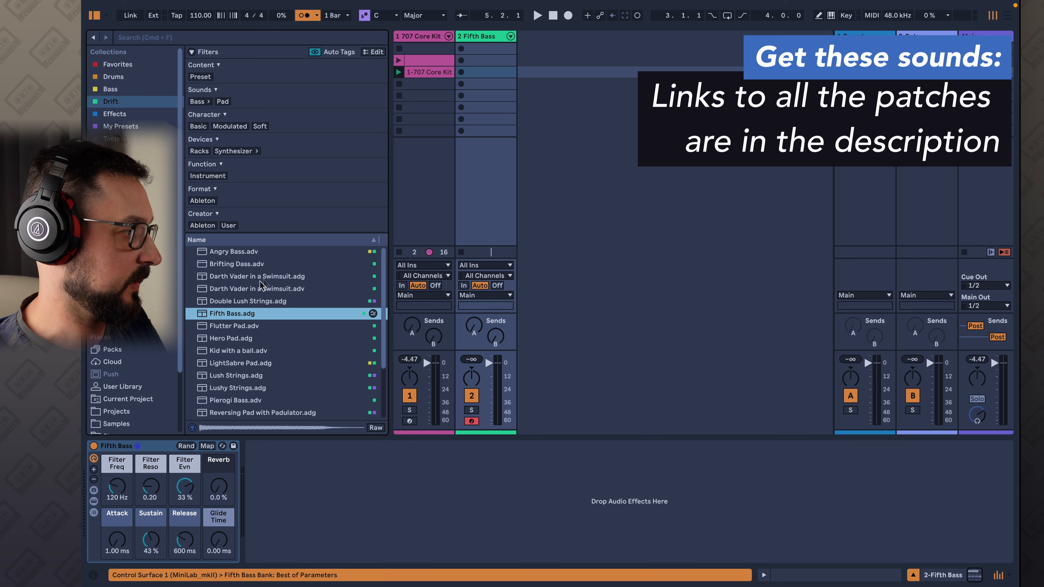
{"action": "left_click_drag", "start_coordinate": [266, 280], "coordinate": [550, 67]}
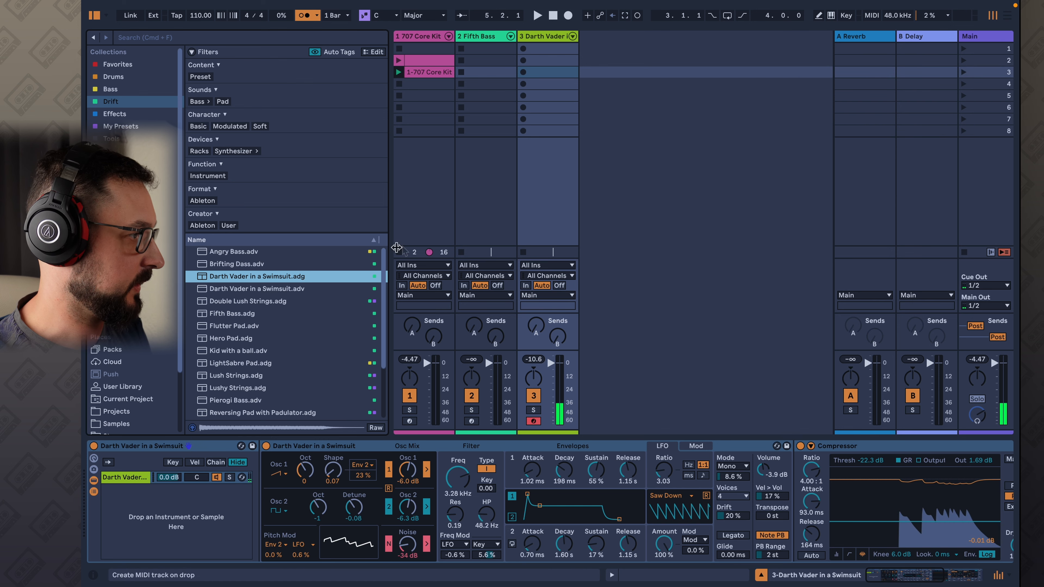
{"action": "left_click", "coordinate": [470, 422]}
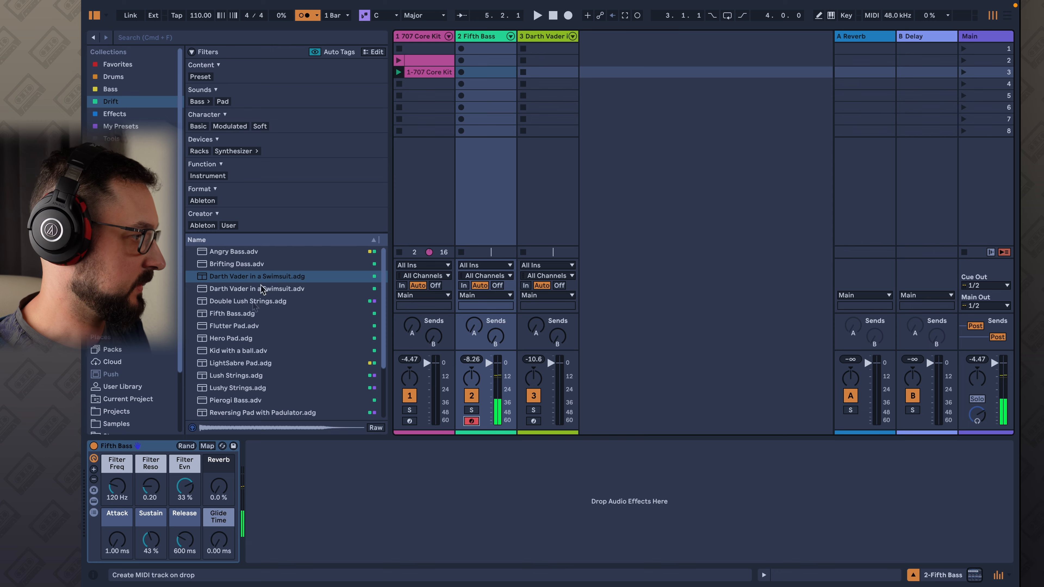
Load the Sandy Balls and Double Lush Strings presets onto two more new MIDI tracks
{"action": "scroll", "coordinate": [262, 289], "scroll_direction": "down", "scroll_amount": 3}
{"action": "left_click_drag", "start_coordinate": [235, 388], "coordinate": [630, 102]}
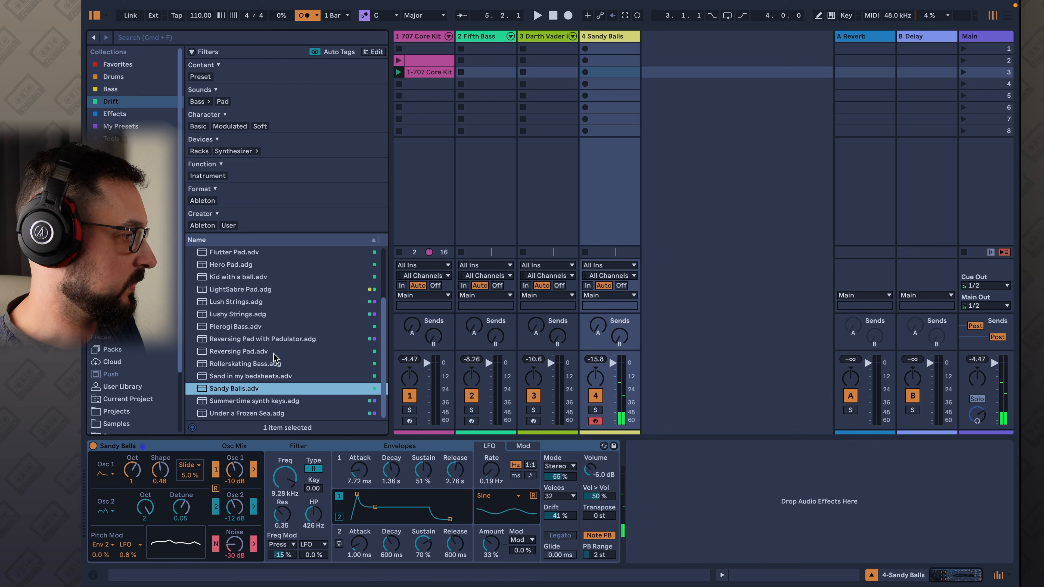
{"action": "scroll", "coordinate": [283, 363], "scroll_direction": "up", "scroll_amount": 3}
{"action": "left_click_drag", "start_coordinate": [247, 301], "coordinate": [671, 149]}
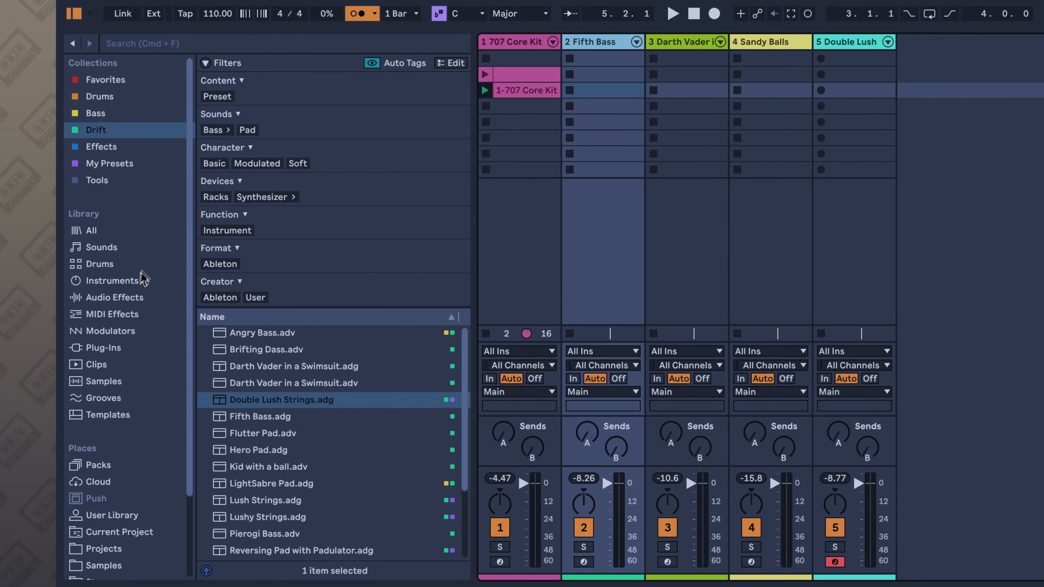
Show the Instruments category of the library to find the Instrument Rack
{"action": "left_click", "coordinate": [137, 278]}
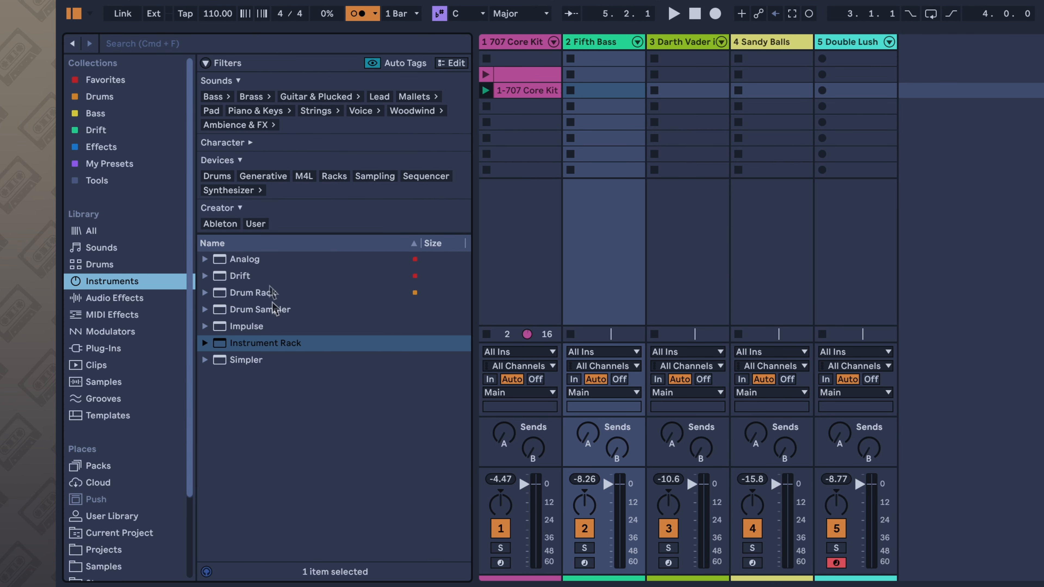
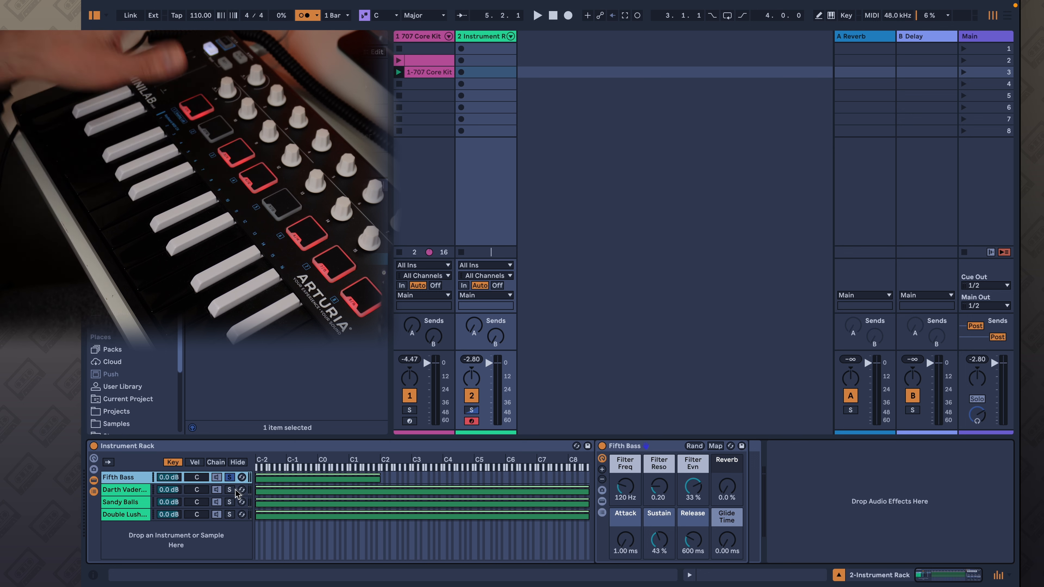
Restrict the Darth Vader in a Swimsuit chain's key zone so it starts just above the Fifth Bass zone
{"action": "left_click_drag", "start_coordinate": [255, 490], "coordinate": [379, 491]}
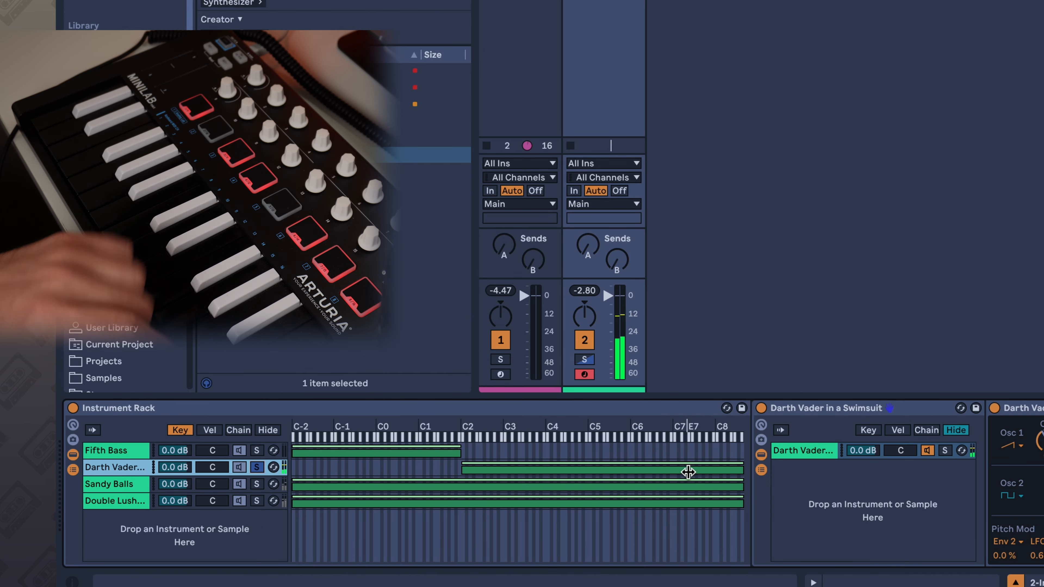
End the Darth Vader chain's key zone just below C4, and solo Sandy Balls with its zone running from C4 to just below C6
{"action": "left_click_drag", "start_coordinate": [743, 469], "coordinate": [530, 469]}
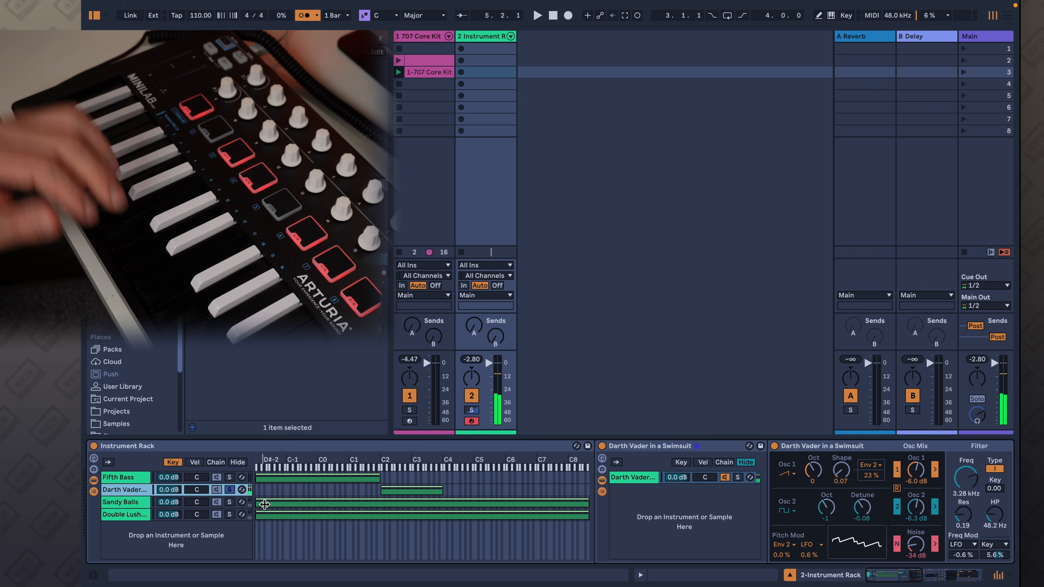
{"action": "left_click", "coordinate": [236, 506]}
{"action": "left_click_drag", "start_coordinate": [256, 502], "coordinate": [439, 501]}
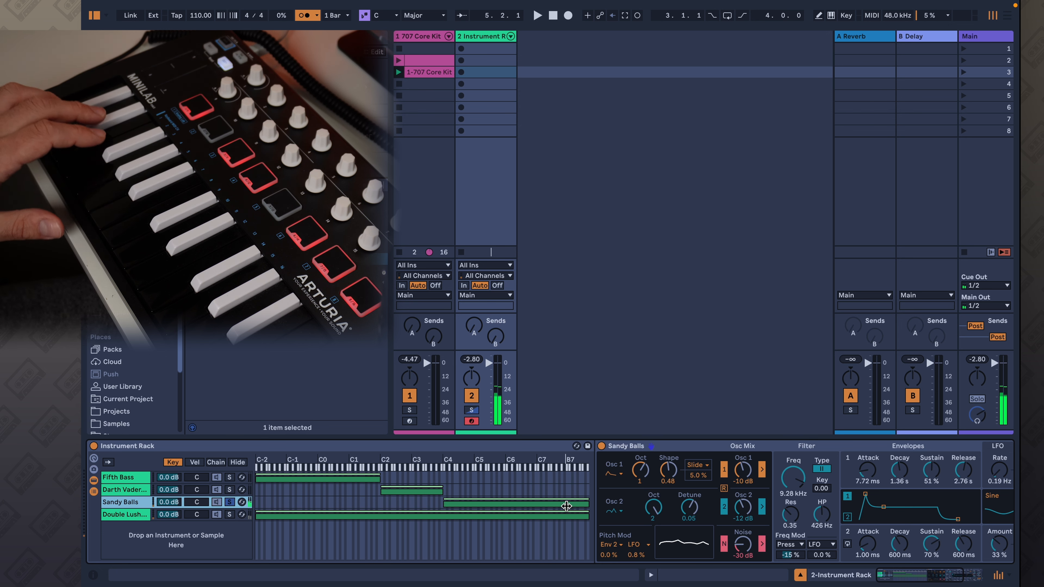
{"action": "left_click_drag", "start_coordinate": [584, 502], "coordinate": [505, 502]}
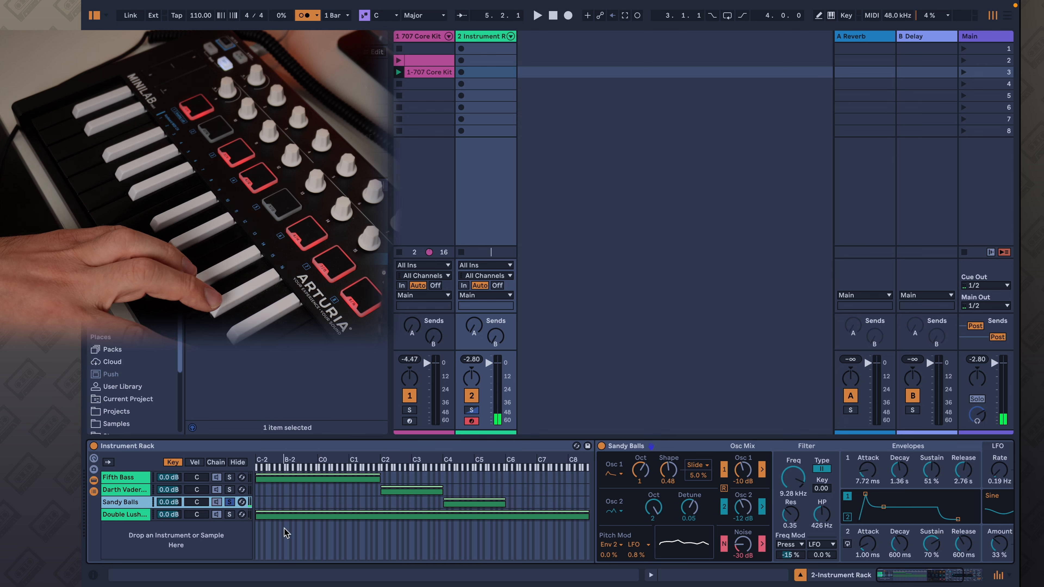
Solo the Double Lush Strings chain, start its key zone just above the Sandy Balls zone, and turn the solo off
{"action": "left_click", "coordinate": [231, 518]}
{"action": "left_click_drag", "start_coordinate": [257, 514], "coordinate": [505, 523]}
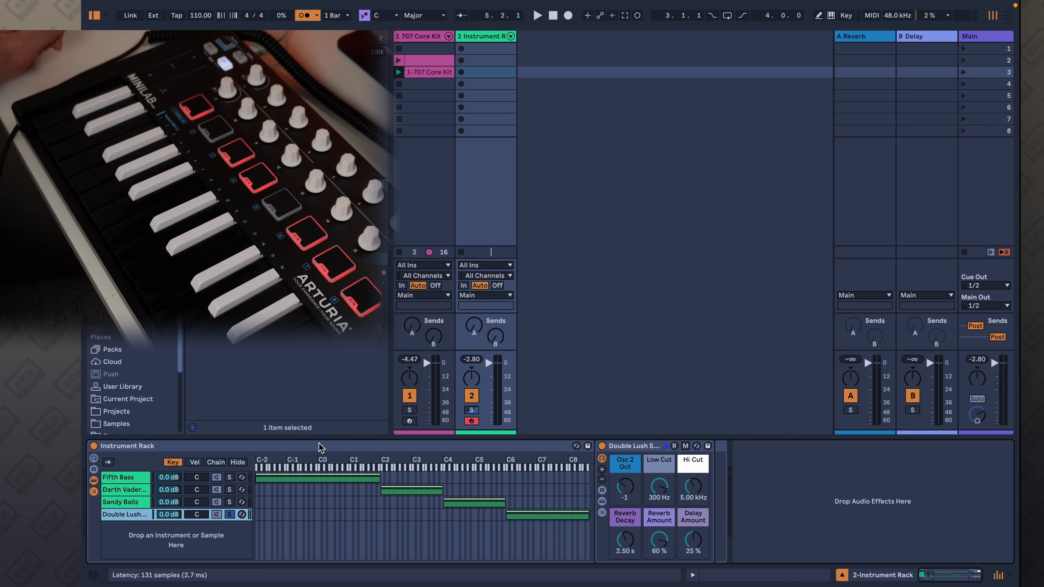
{"action": "left_click", "coordinate": [229, 514]}
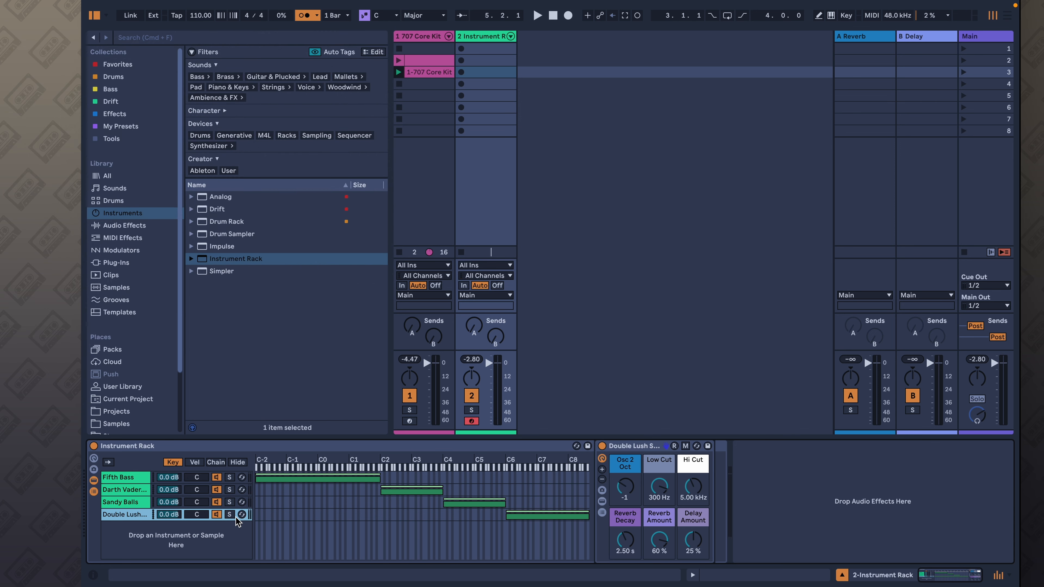
Set the transposition of the Sandy Balls Drift instrument to -24 st
{"action": "left_click", "coordinate": [485, 34]}
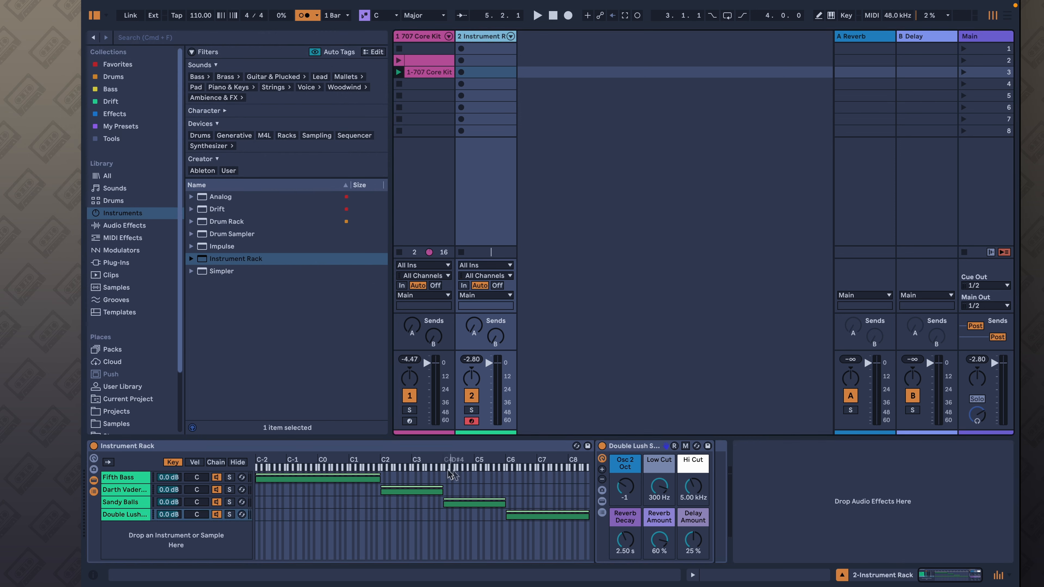
{"action": "left_click", "coordinate": [329, 504]}
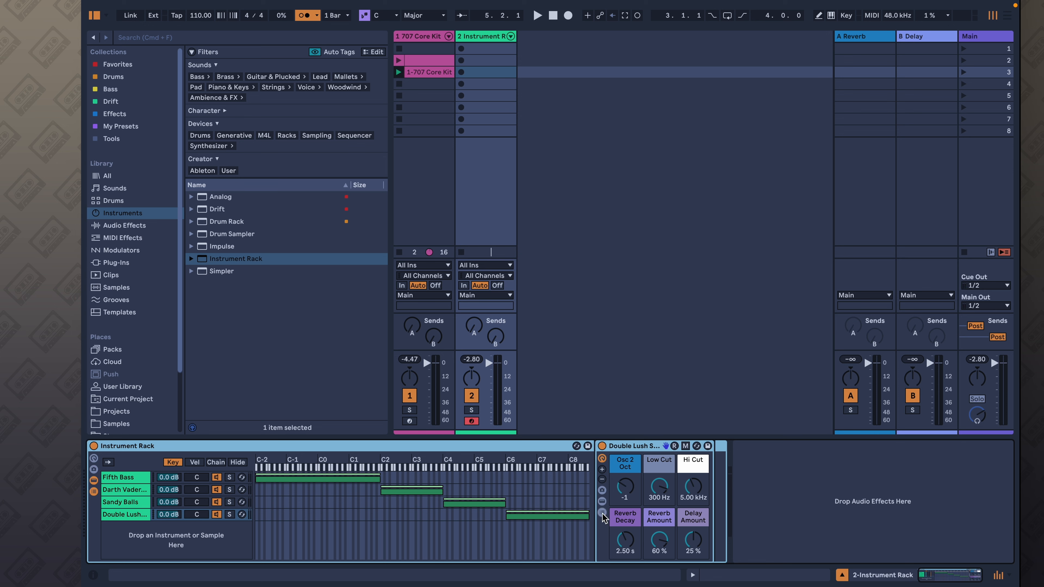
{"action": "left_click", "coordinate": [142, 505]}
{"action": "left_click_drag", "start_coordinate": [914, 579], "coordinate": [948, 577]}
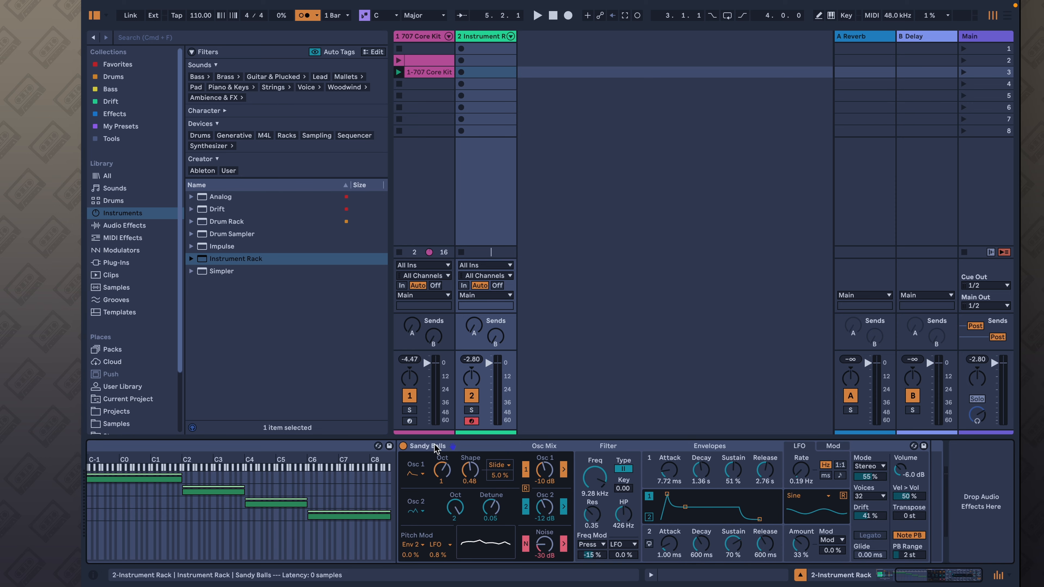
{"action": "left_click", "coordinate": [489, 449]}
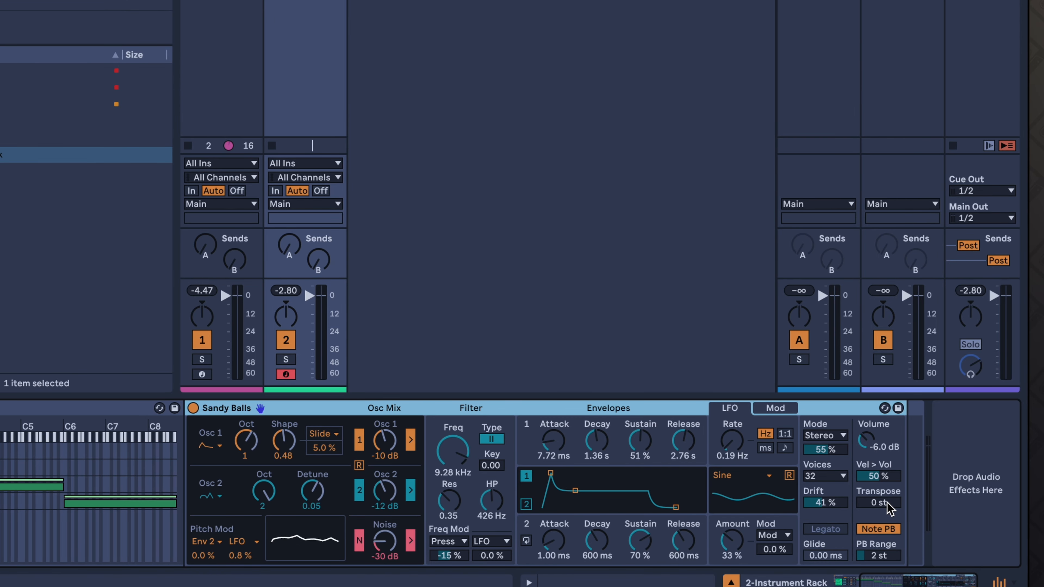
{"action": "left_click_drag", "start_coordinate": [888, 504], "coordinate": [888, 510]}
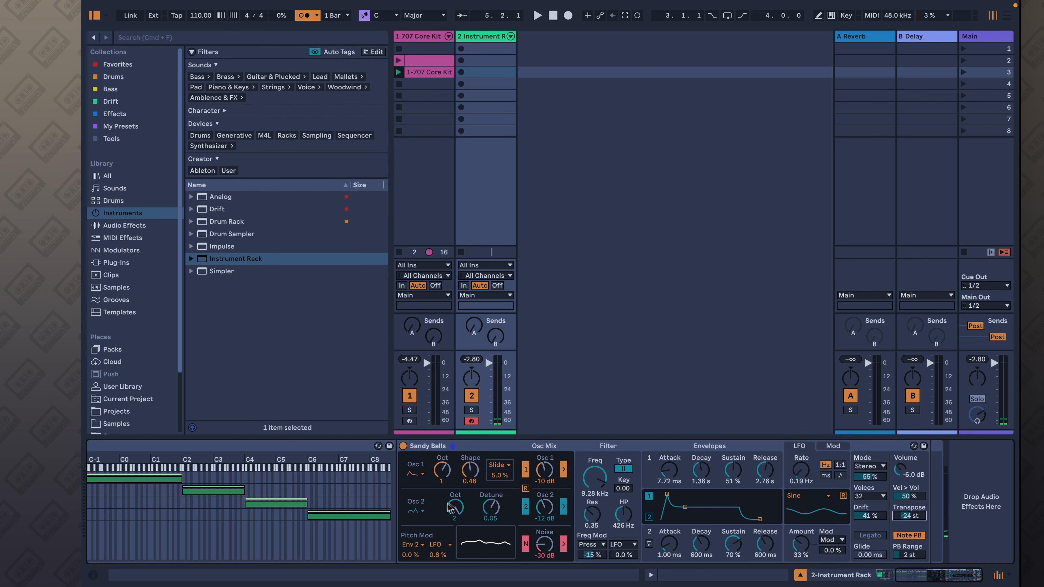
Add a Pitch MIDI effect before Double Lush Strings in its chain and set the pitch to -36 st
{"action": "left_click_drag", "start_coordinate": [904, 580], "coordinate": [889, 581]}
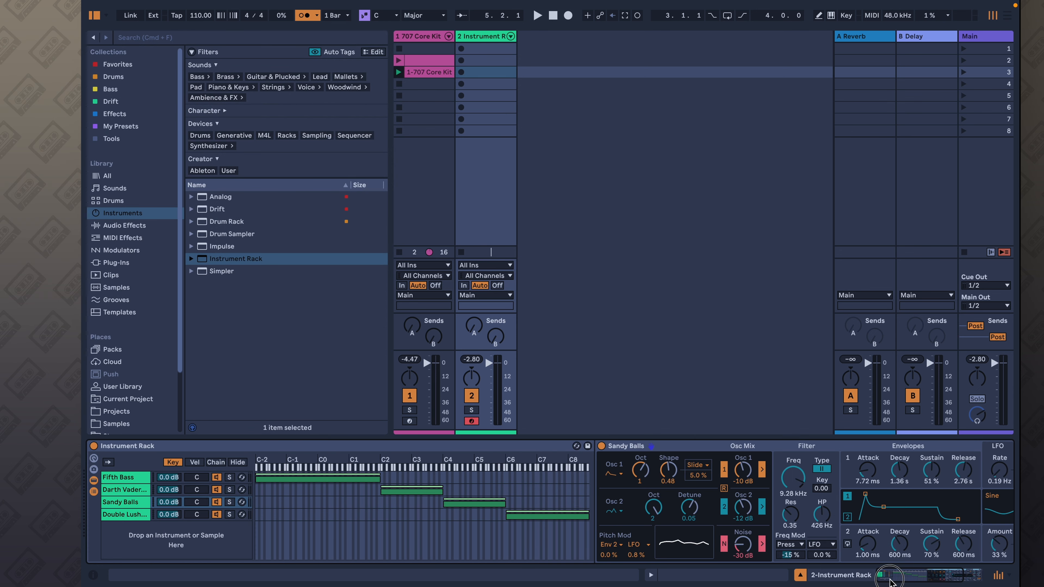
{"action": "left_click", "coordinate": [144, 517]}
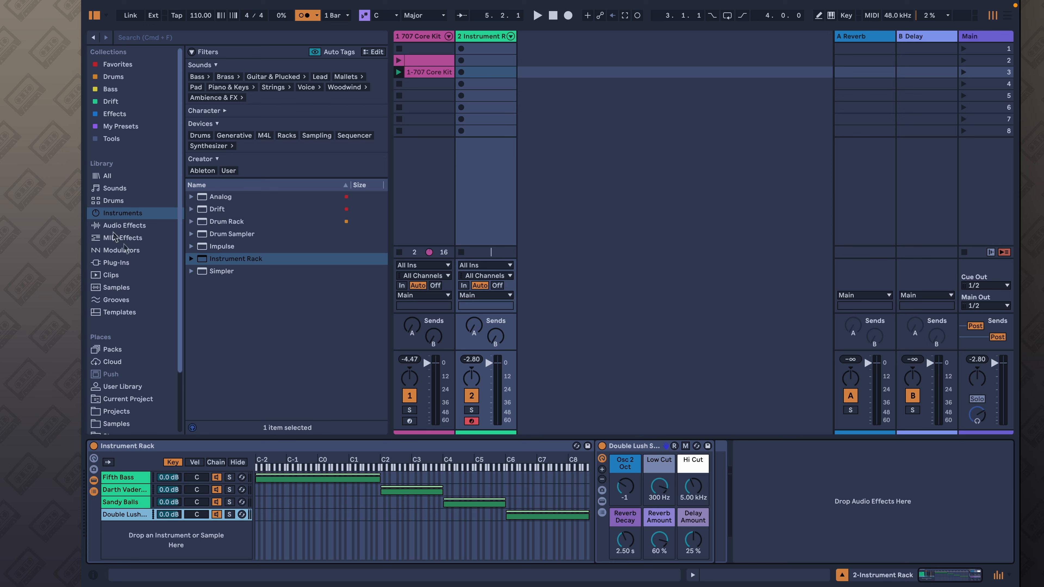
{"action": "left_click", "coordinate": [125, 238]}
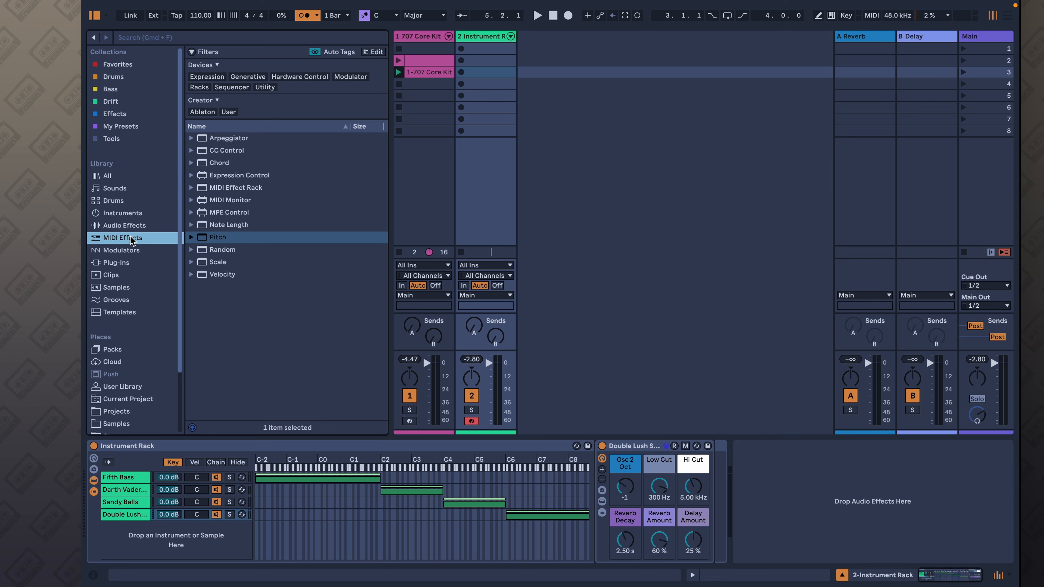
{"action": "left_click", "coordinate": [229, 239]}
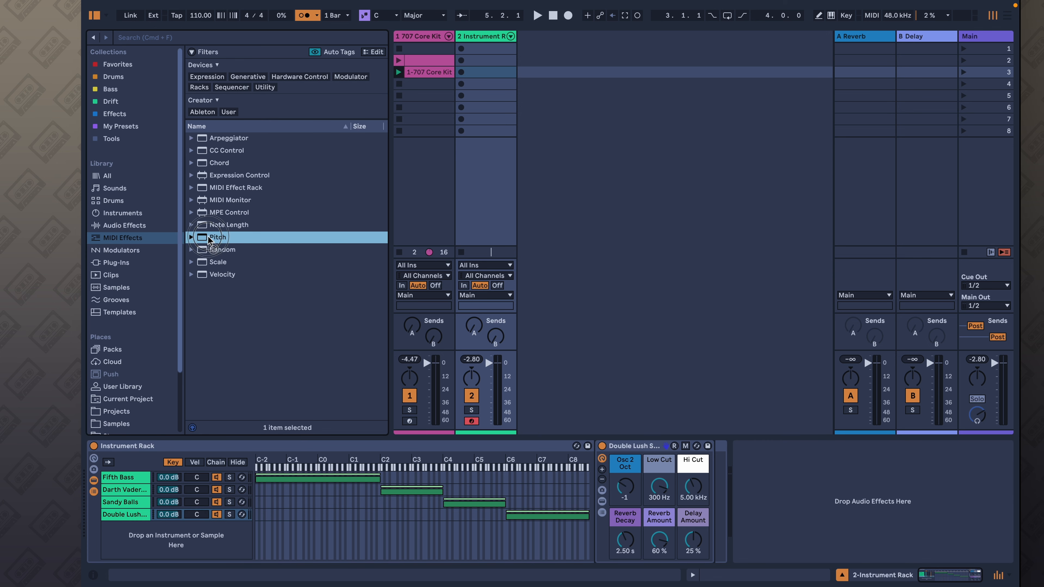
{"action": "left_click_drag", "start_coordinate": [478, 323], "coordinate": [597, 459]}
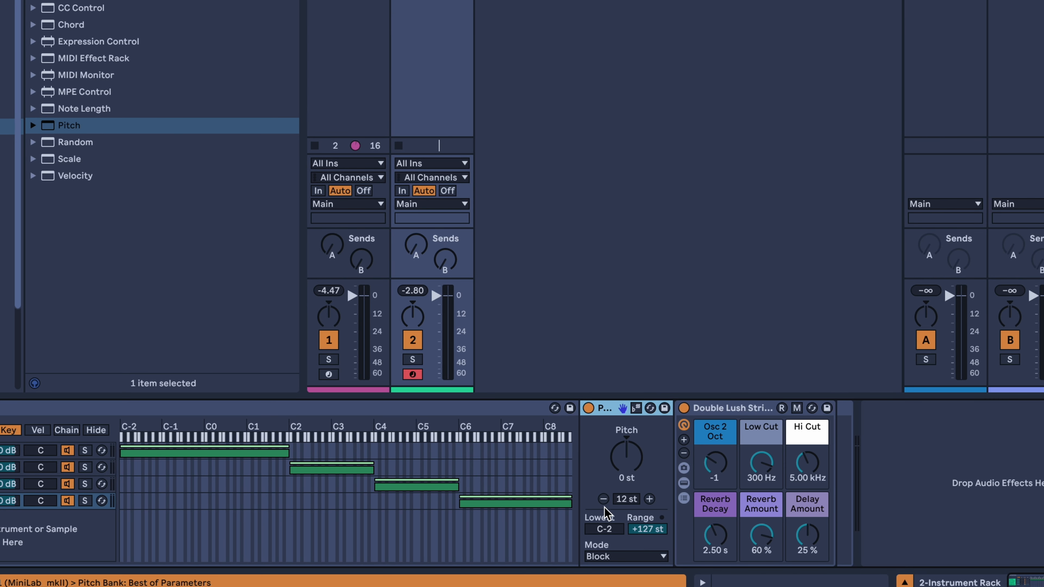
{"action": "left_click", "coordinate": [603, 499]}
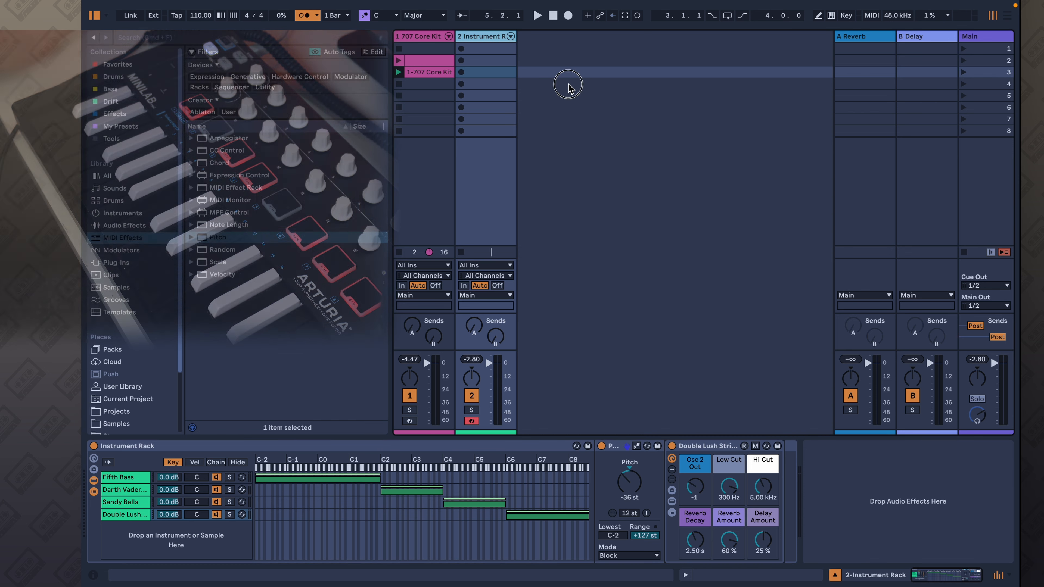
Create a four-bar MIDI clip in the Instrument Rack track's third slot with the bass notes G0, F#0 and C0
{"action": "left_click", "coordinate": [507, 73]}
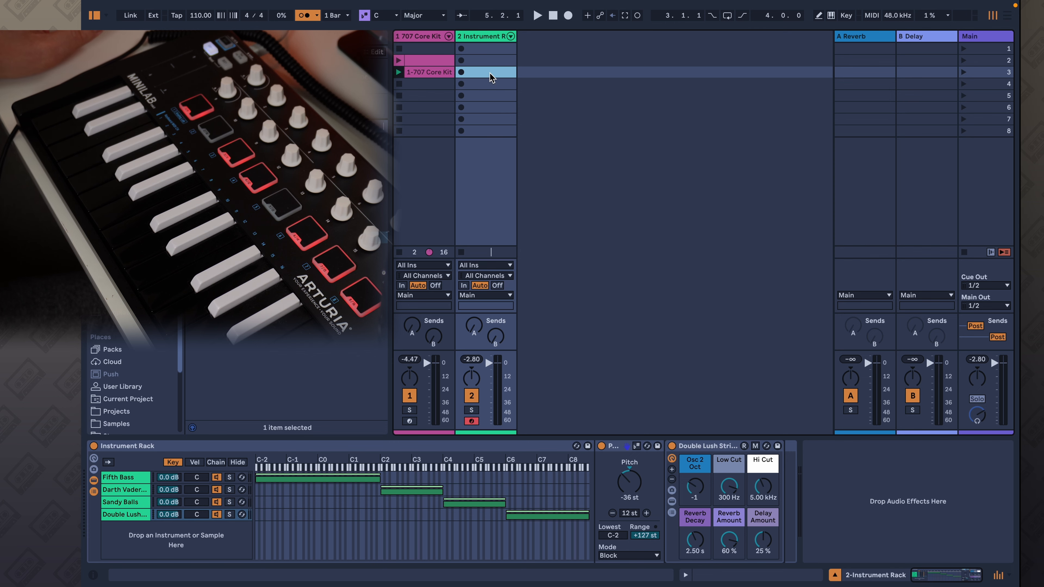
{"action": "double_click", "coordinate": [492, 74]}
{"action": "scroll", "coordinate": [412, 425], "scroll_direction": "down", "scroll_amount": 10}
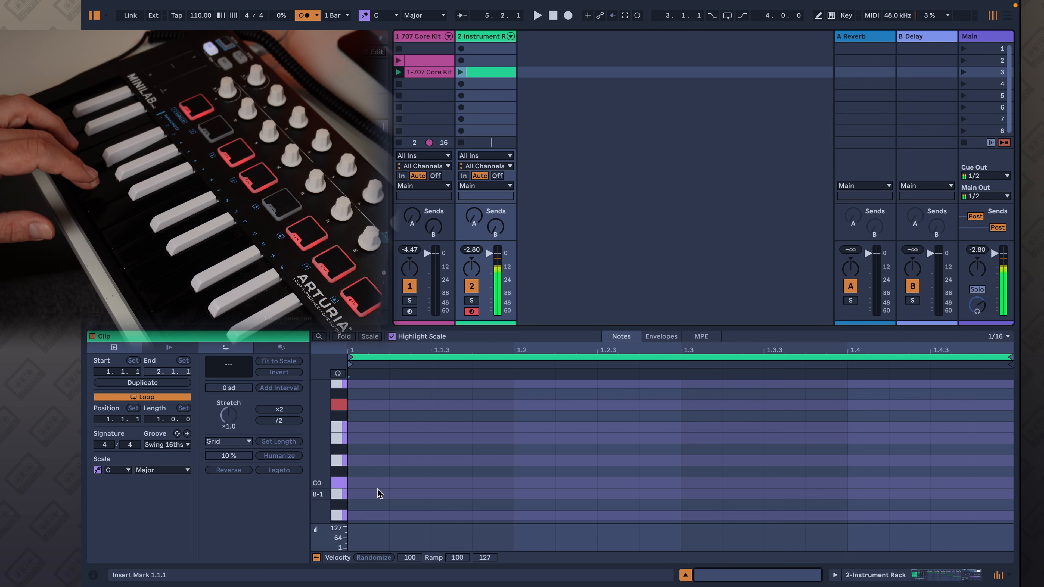
{"action": "scroll", "coordinate": [382, 481], "scroll_direction": "up", "scroll_amount": 1}
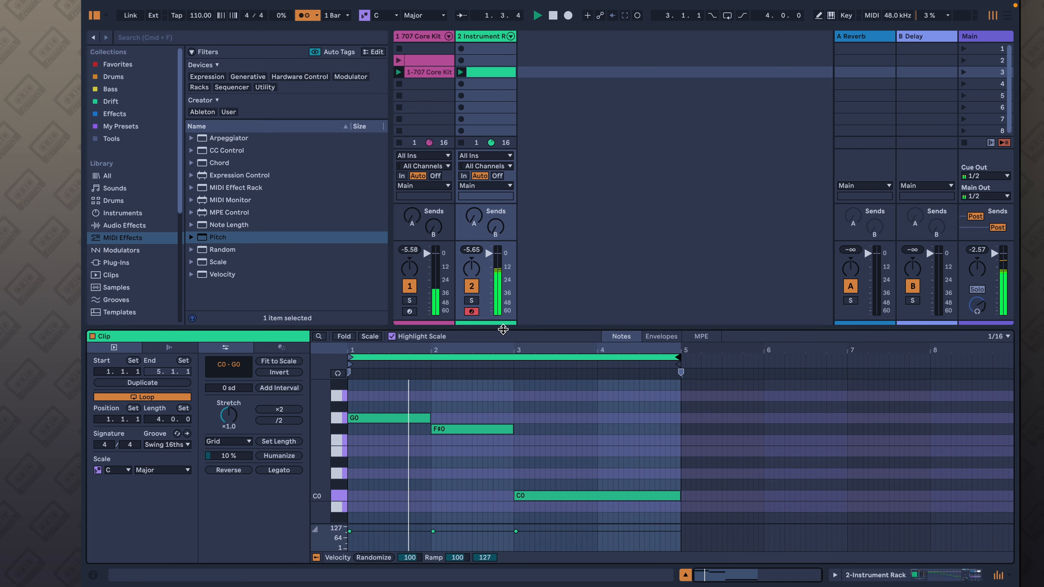
Lower the second bass note to F0 and transpose all three bass notes up one octave
{"action": "left_click", "coordinate": [465, 430]}
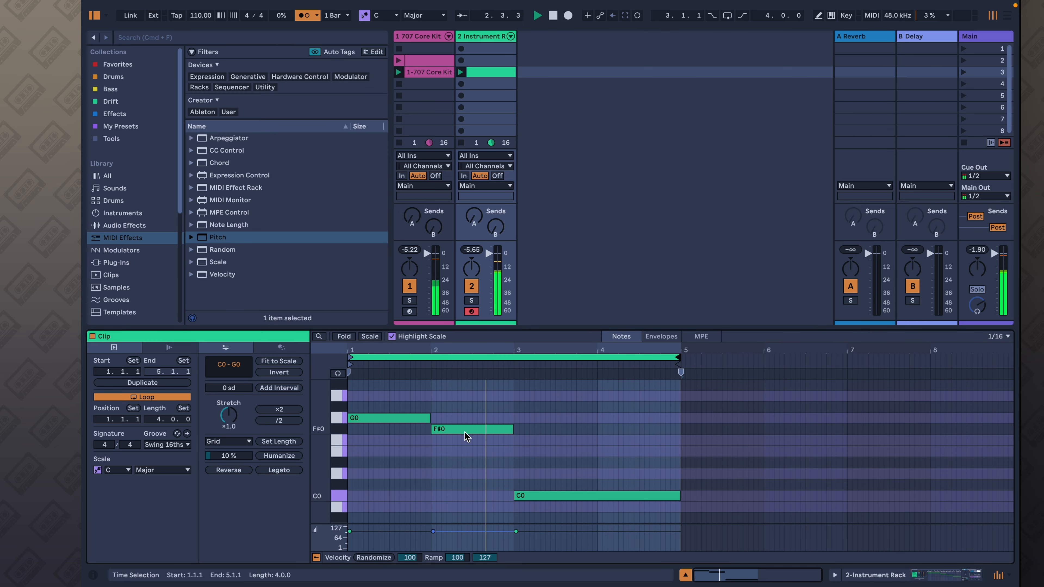
{"action": "key", "text": "Down"}
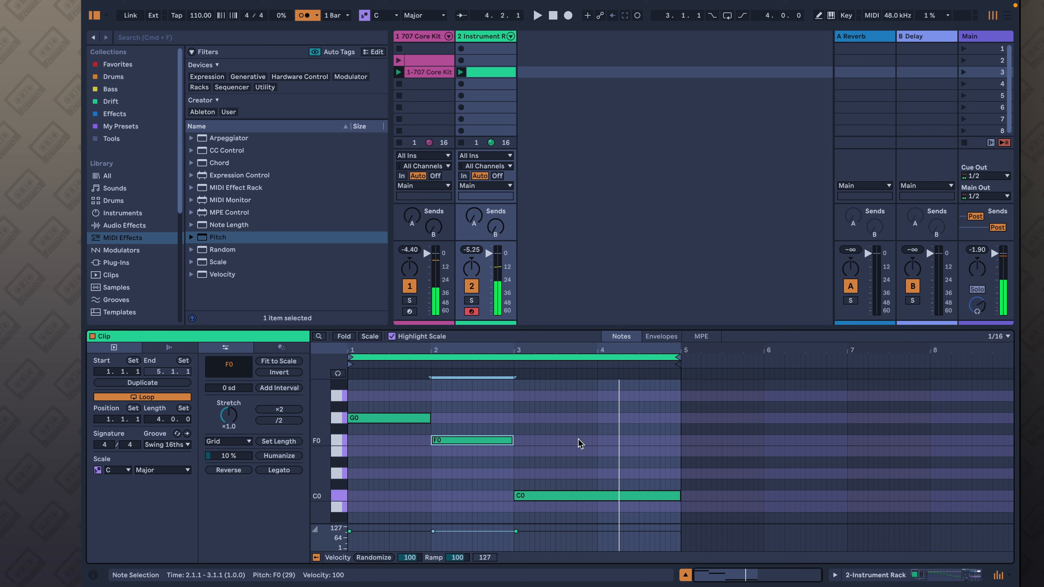
{"action": "left_click_drag", "start_coordinate": [663, 513], "coordinate": [371, 411]}
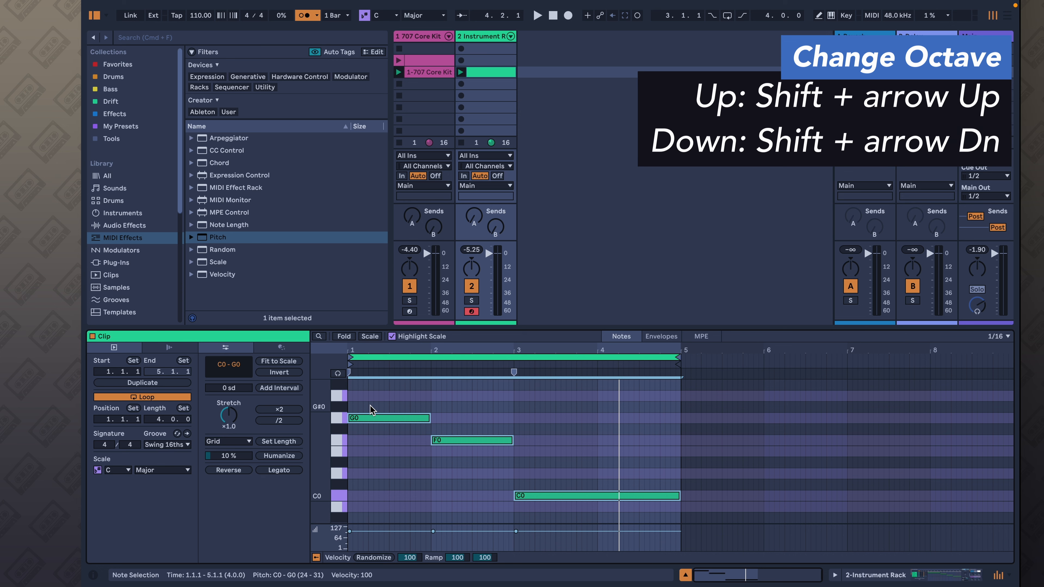
{"action": "key", "text": "shift+Up"}
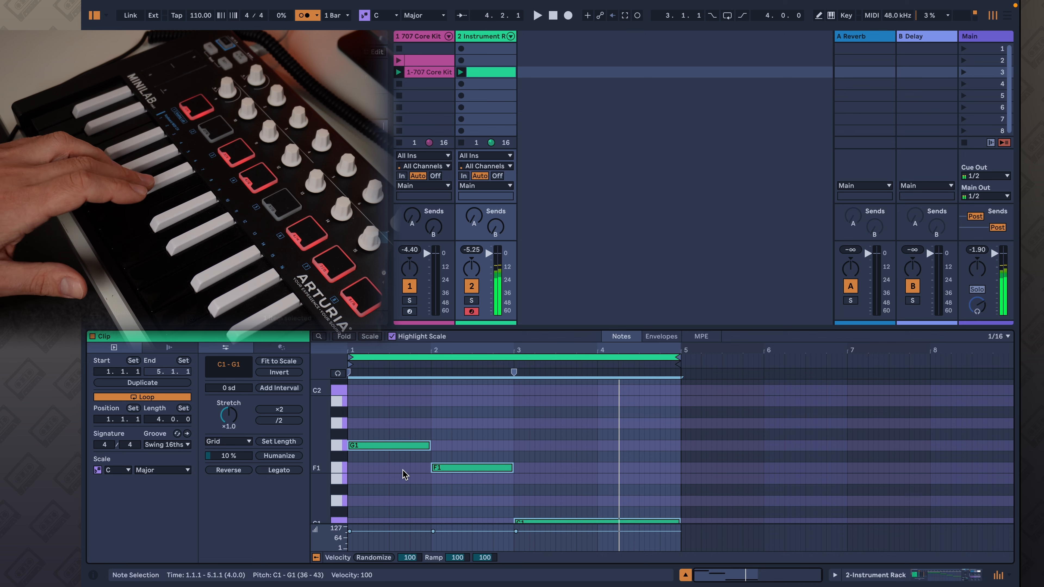
Overdub a melody between F2 and D#3 into the looping clip, and quantize the recorded melody notes
{"action": "scroll", "coordinate": [403, 470], "scroll_direction": "up", "scroll_amount": 3}
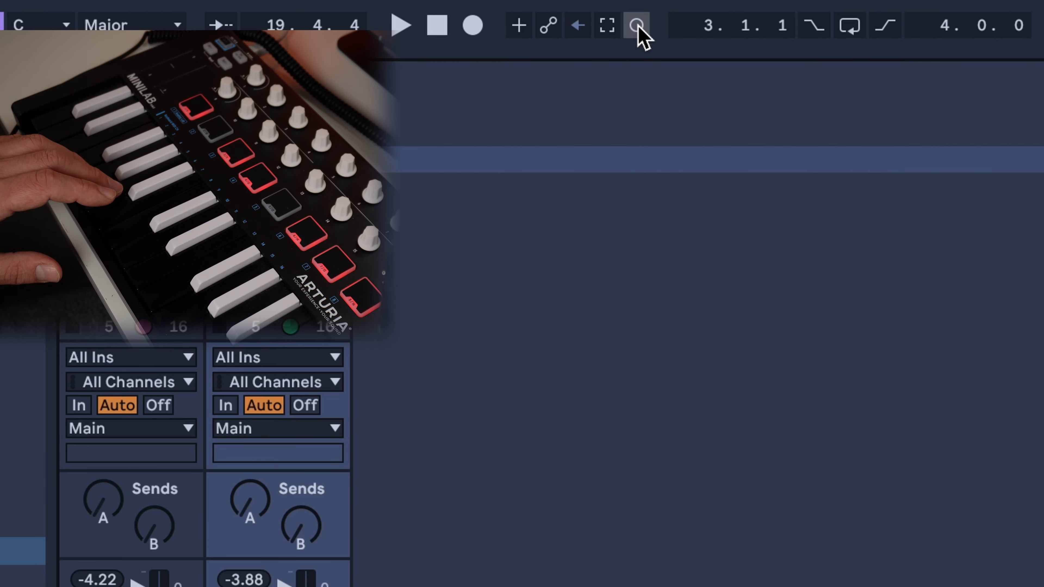
{"action": "left_click", "coordinate": [636, 25]}
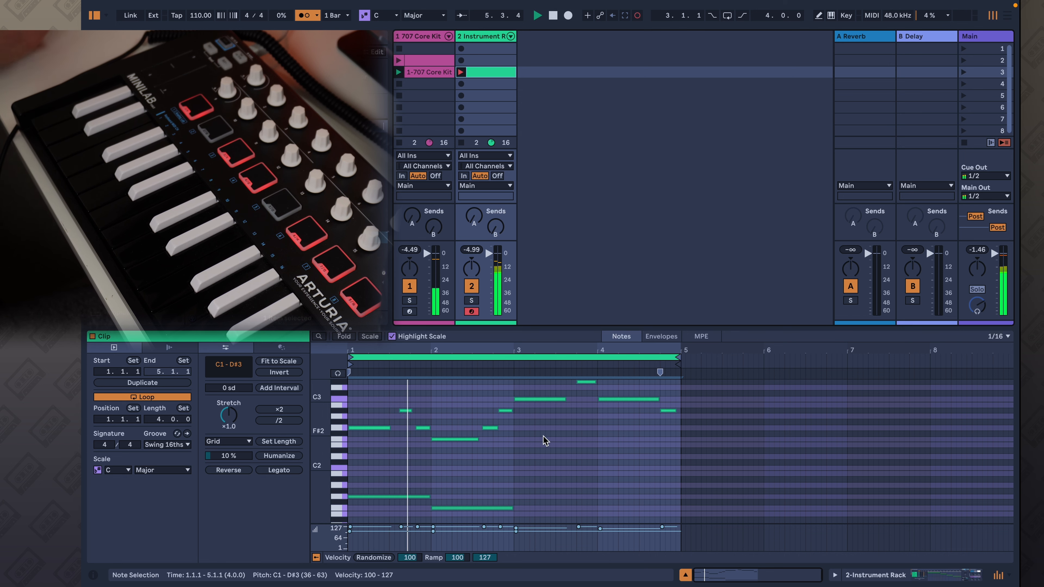
{"action": "left_click_drag", "start_coordinate": [349, 453], "coordinate": [676, 364]}
{"action": "key", "text": "super+u"}
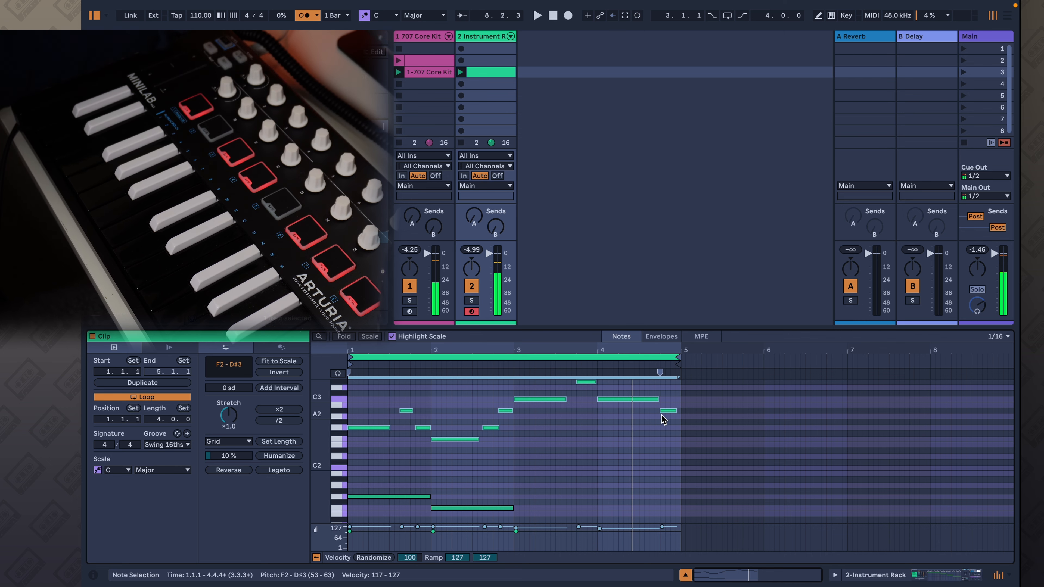
Overdub the Double Lush Strings chords in the range of about C6 to D7 over the four-bar loop, and stop playback
{"action": "scroll", "coordinate": [562, 423], "scroll_direction": "up", "scroll_amount": 6}
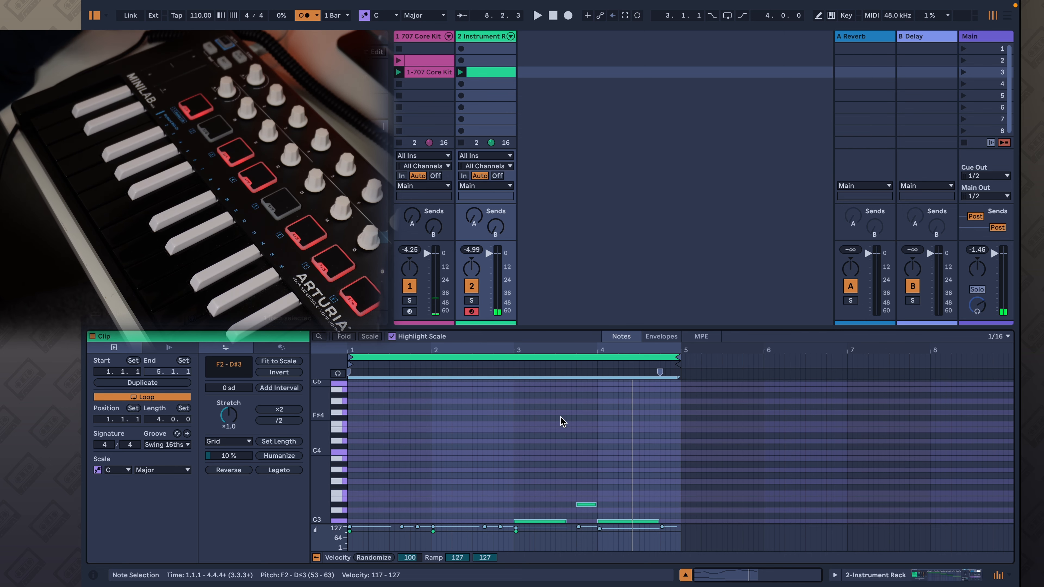
{"action": "scroll", "coordinate": [452, 444], "scroll_direction": "up", "scroll_amount": 1}
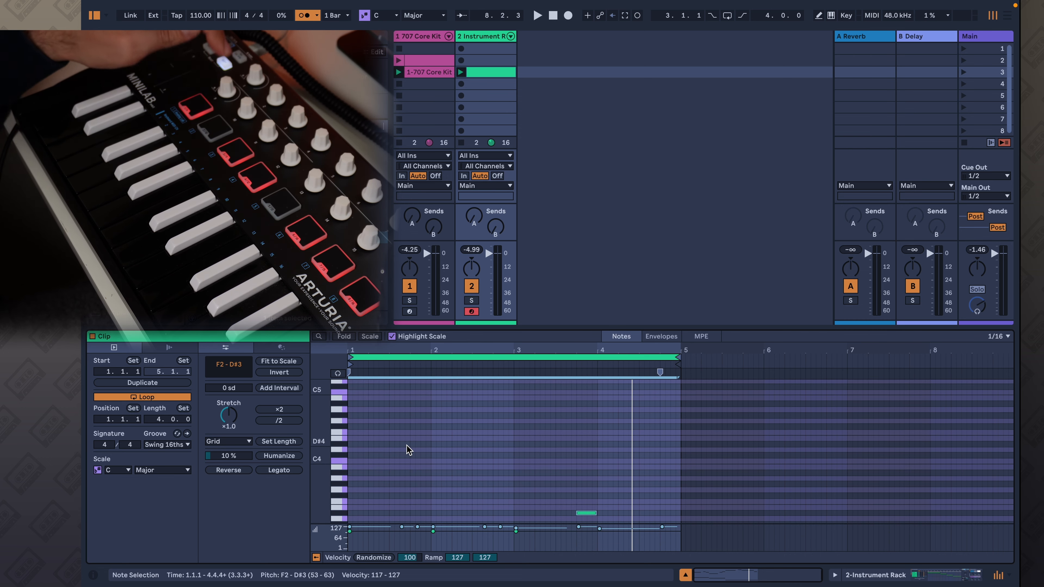
{"action": "scroll", "coordinate": [408, 448], "scroll_direction": "up", "scroll_amount": 5}
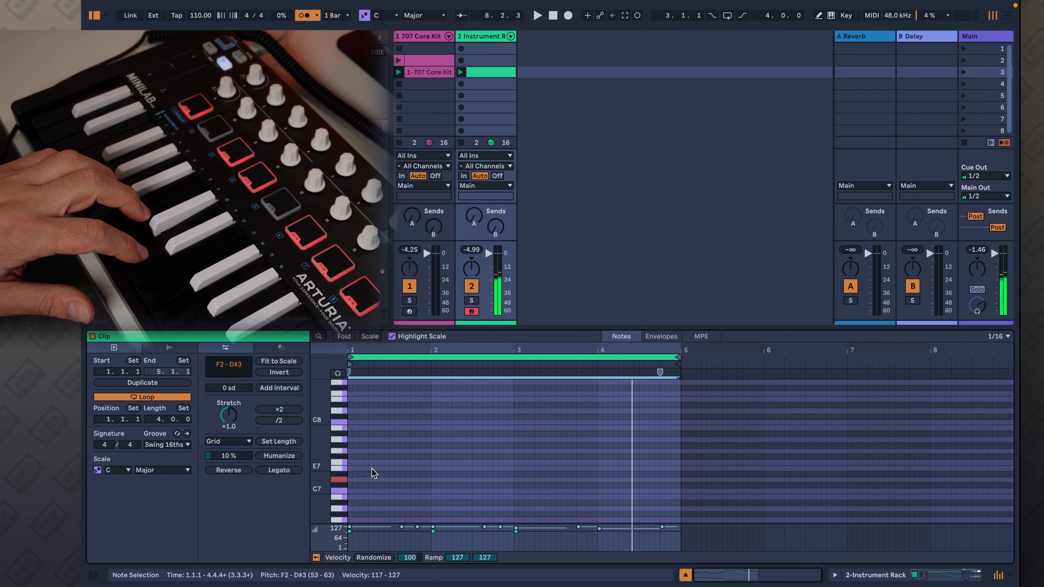
{"action": "scroll", "coordinate": [350, 478], "scroll_direction": "down", "scroll_amount": 3}
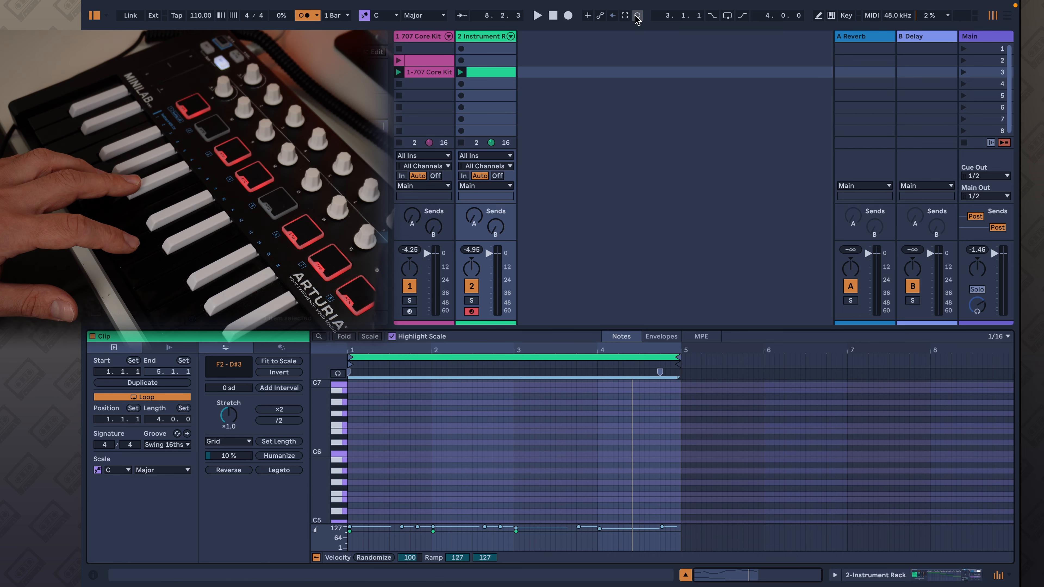
{"action": "left_click", "coordinate": [637, 17]}
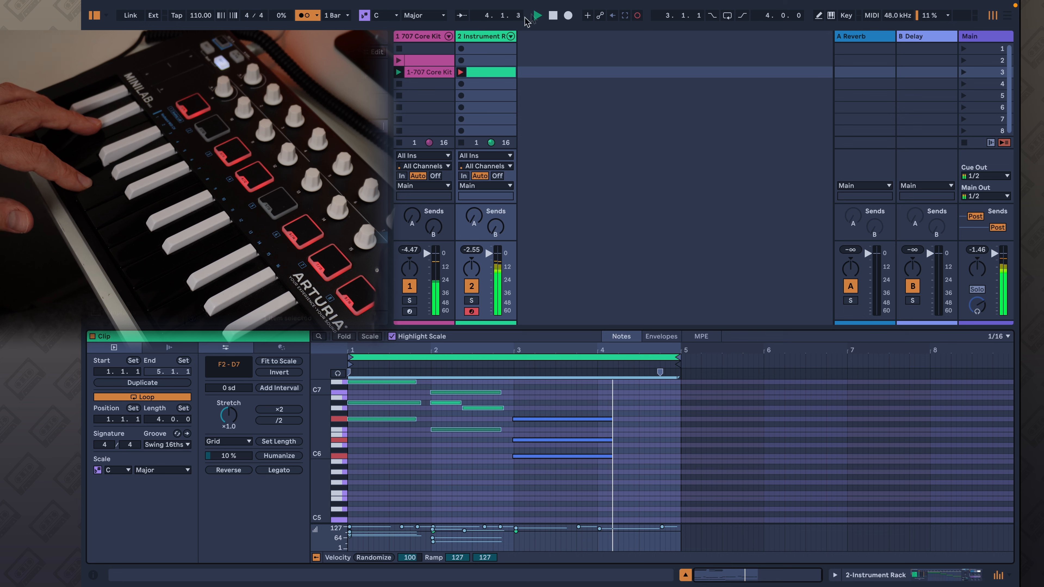
{"action": "left_click", "coordinate": [553, 15]}
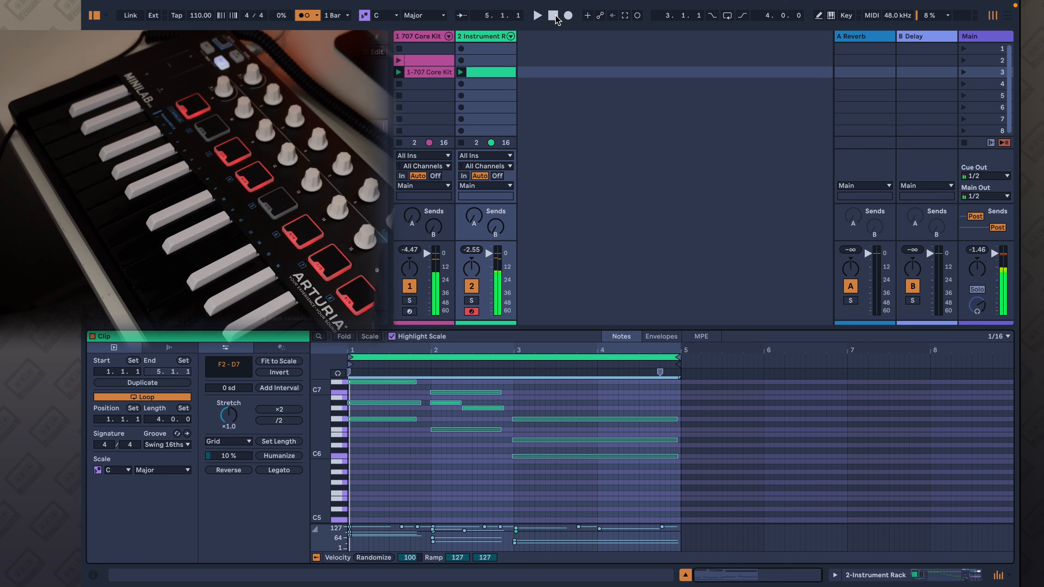
Overdub a rhythmic Sandy Balls part between C4 and D5 across the four-bar loop, stop playback and clear the note selection
{"action": "left_click", "coordinate": [517, 485]}
{"action": "scroll", "coordinate": [558, 473], "scroll_direction": "down", "scroll_amount": 3}
{"action": "scroll", "coordinate": [559, 473], "scroll_direction": "down", "scroll_amount": 1}
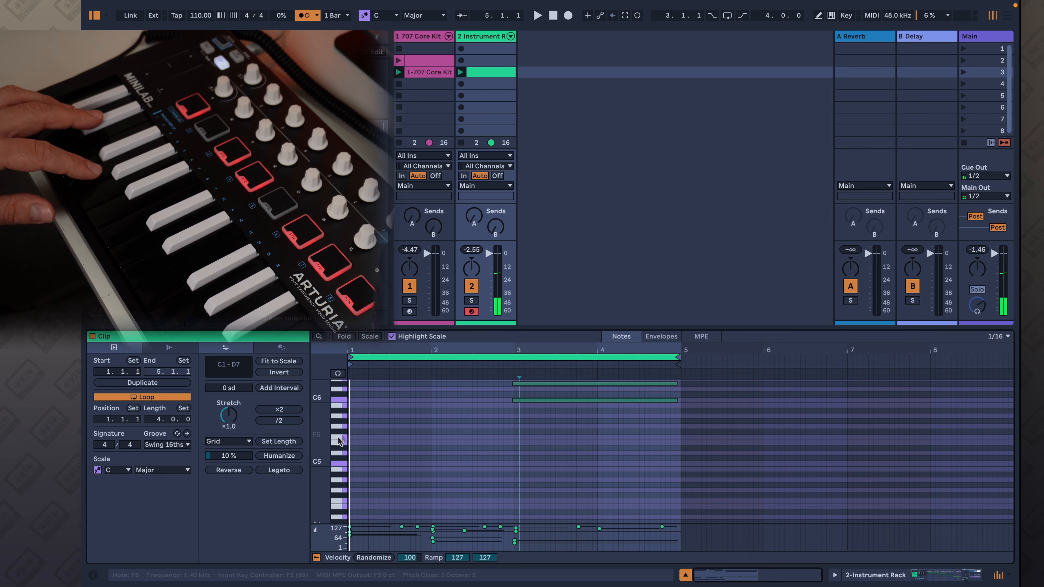
{"action": "left_click", "coordinate": [638, 15]}
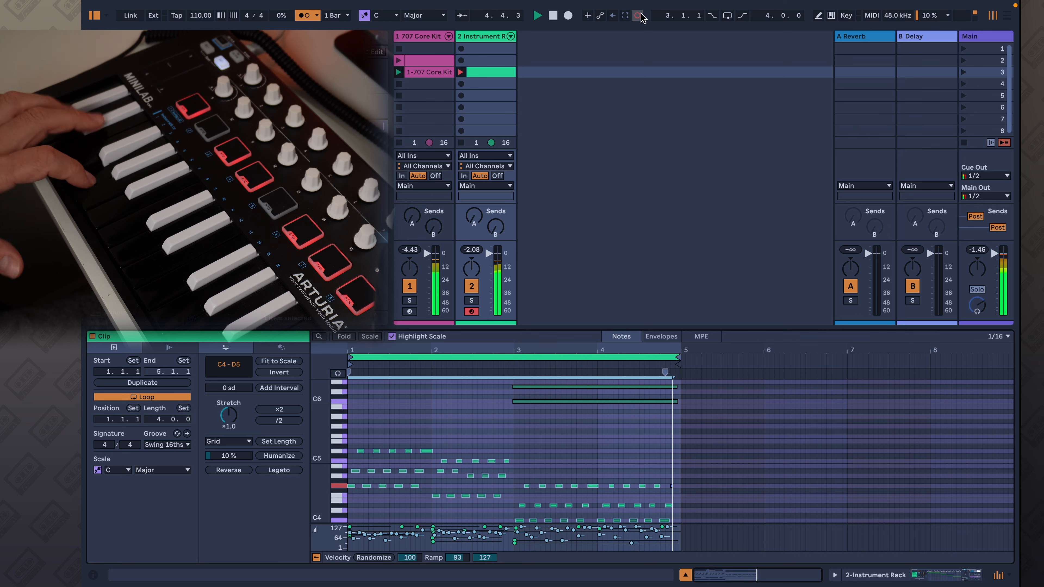
{"action": "key", "text": "space"}
{"action": "scroll", "coordinate": [443, 455], "scroll_direction": "down", "scroll_amount": 1}
{"action": "left_click", "coordinate": [367, 497]}
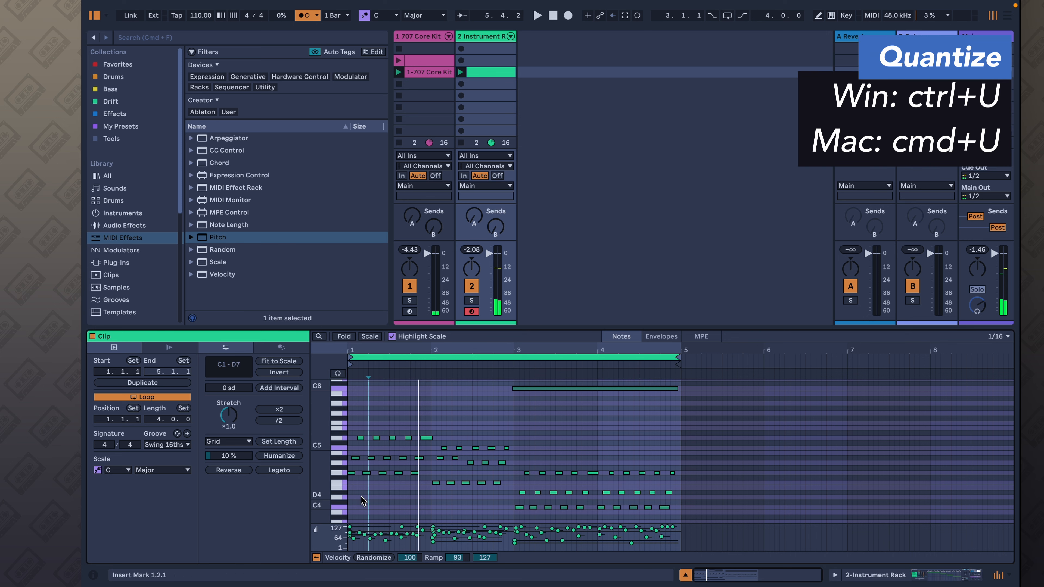
Quantize the rhythmic Sandy Balls notes between C4 and D5, and play back the layered clip
{"action": "left_click_drag", "start_coordinate": [350, 425], "coordinate": [672, 516]}
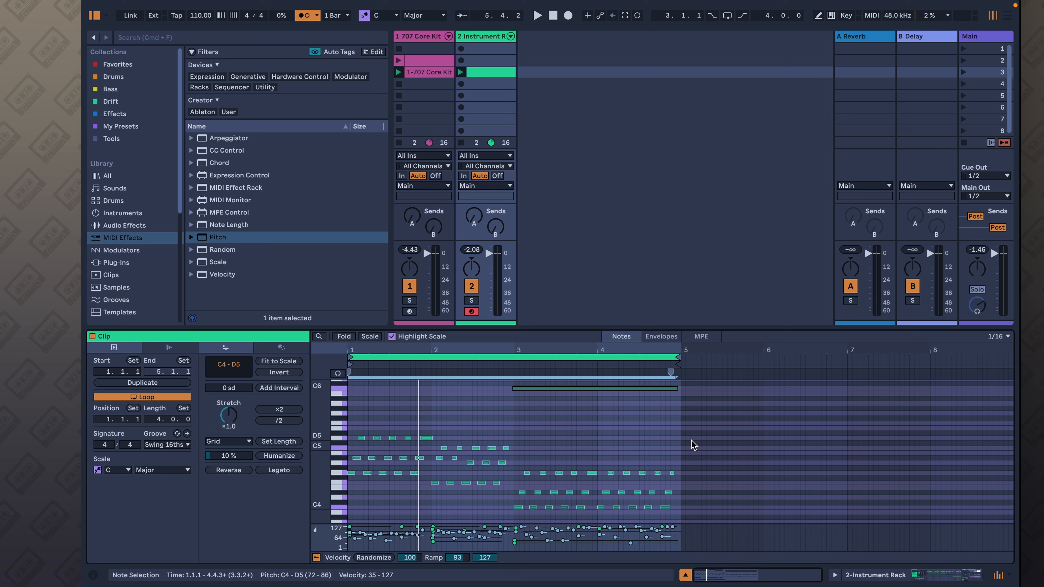
{"action": "key", "text": "space"}
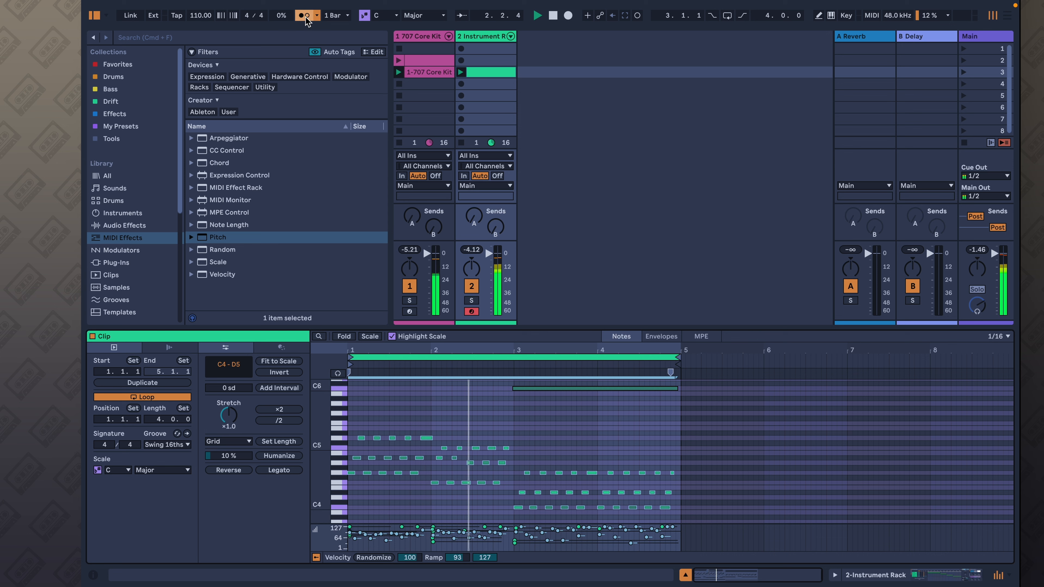
{"action": "scroll", "coordinate": [754, 417], "scroll_direction": "down", "scroll_amount": 8}
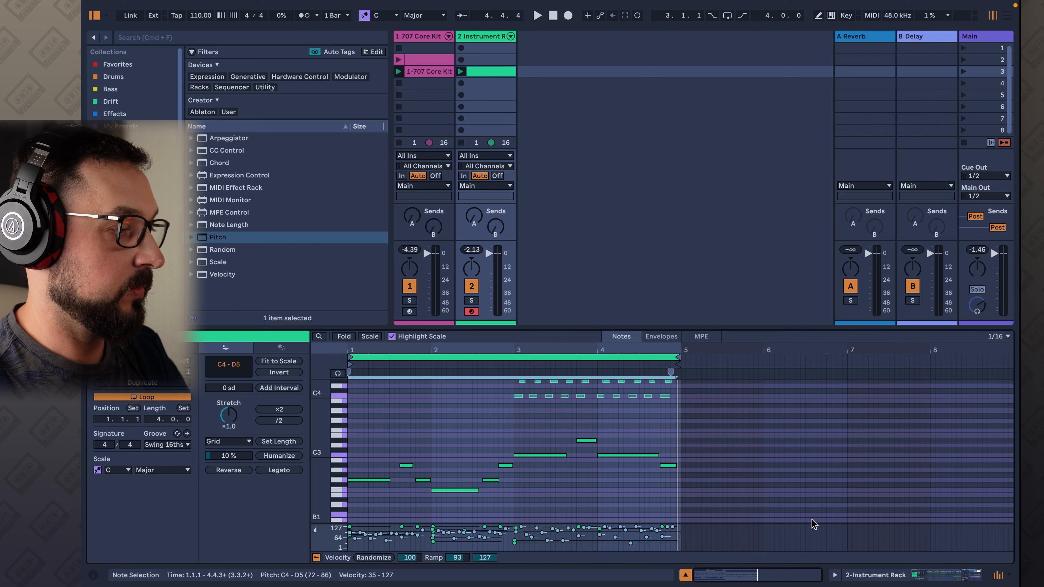
Unfold the Instrument Rack's chains in the mixer and balance them during playback: Double Lush Strings -7.6 dB, Fifth Bass -3.3 dB, Sandy Balls -3.0 dB
{"action": "left_click", "coordinate": [926, 577]}
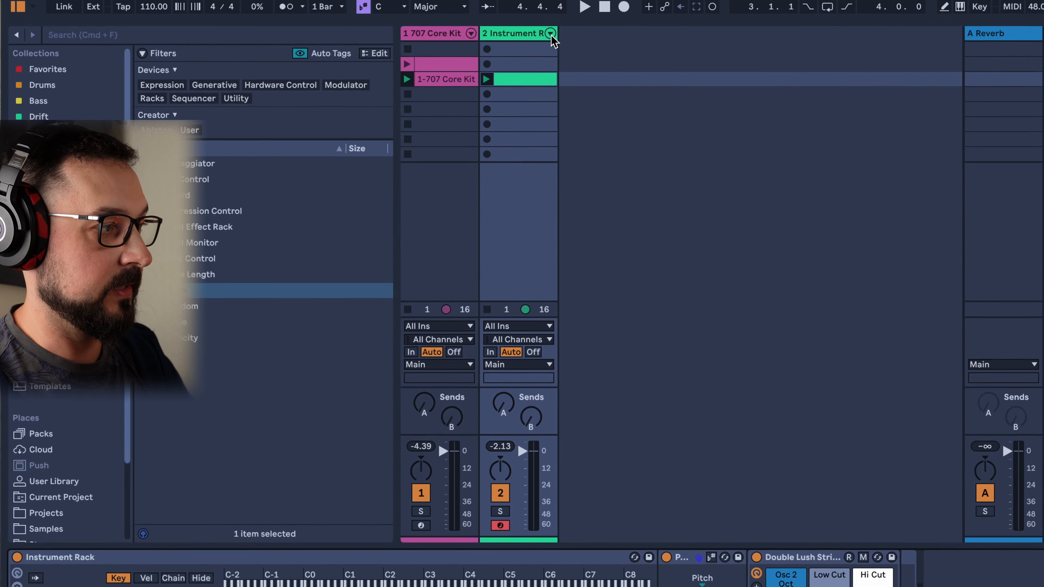
{"action": "left_click", "coordinate": [511, 37]}
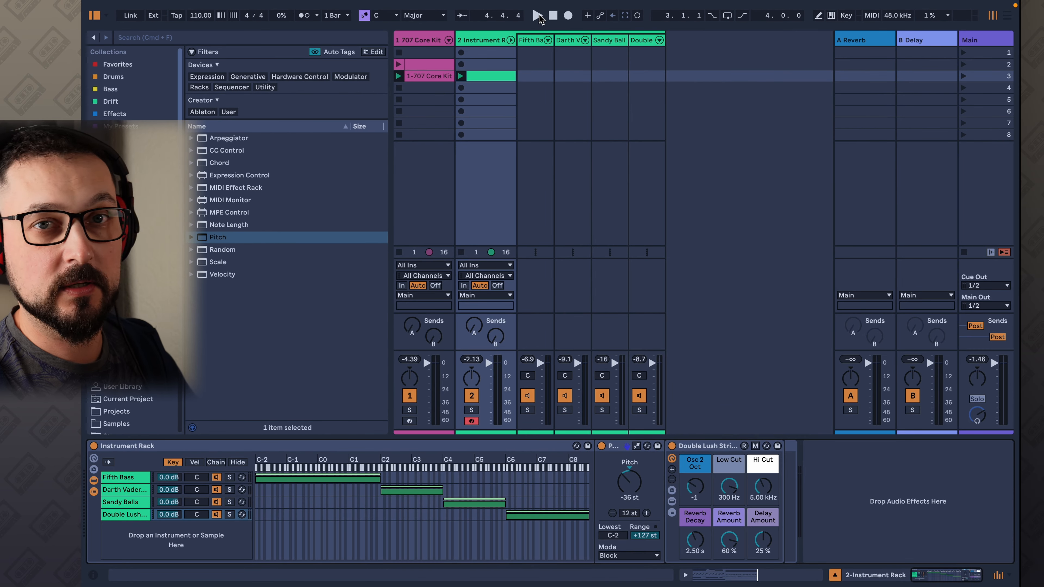
{"action": "left_click", "coordinate": [538, 15]}
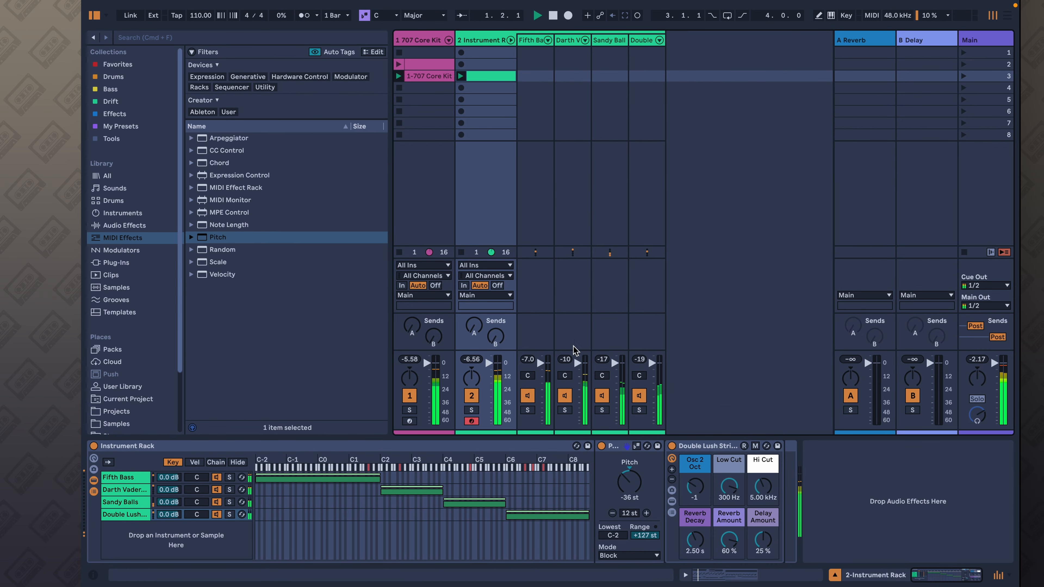
{"action": "left_click_drag", "start_coordinate": [658, 374], "coordinate": [658, 383]}
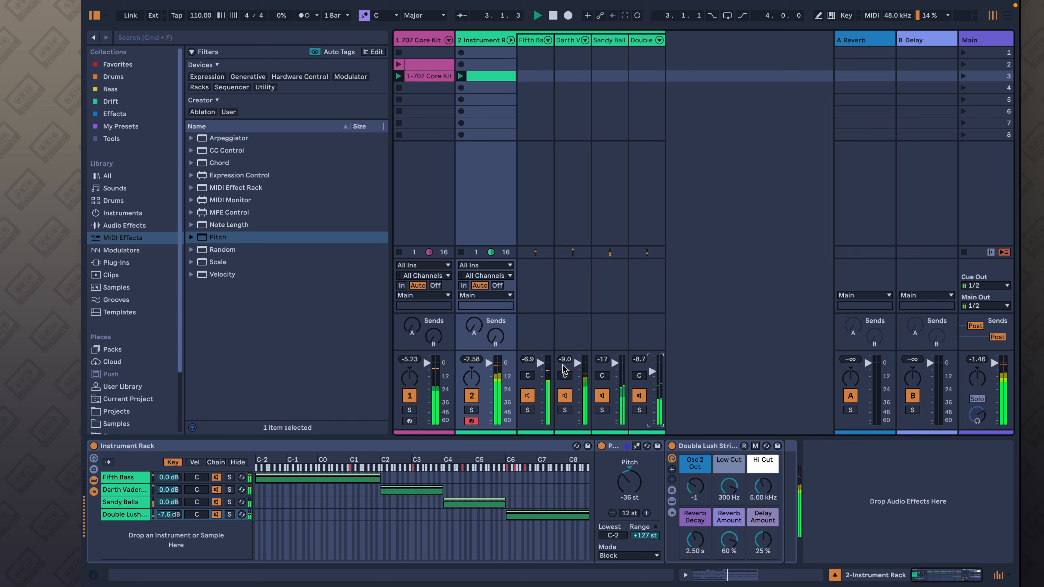
{"action": "left_click_drag", "start_coordinate": [540, 362], "coordinate": [541, 367]}
{"action": "left_click_drag", "start_coordinate": [615, 363], "coordinate": [614, 365]}
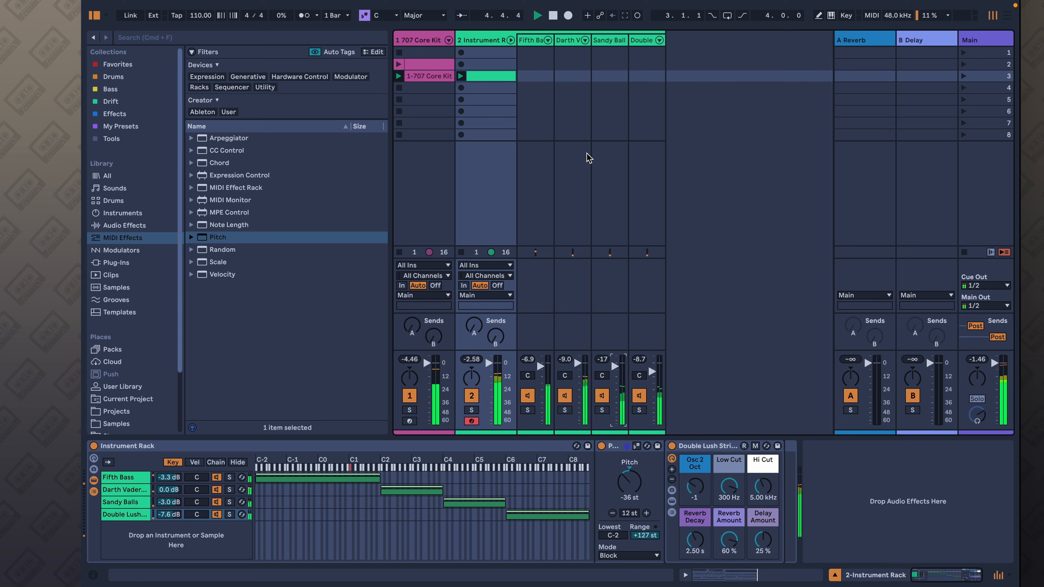
{"action": "left_click", "coordinate": [553, 19]}
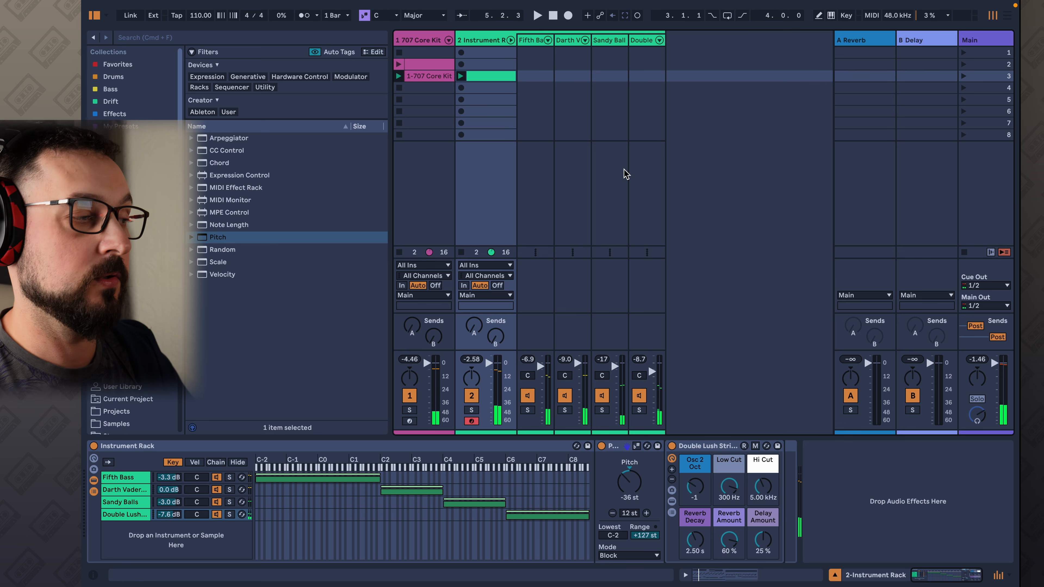
Add a Channel EQ to the Fifth Bass chain with Low at -2.8 dB and High at -3.5 dB
{"action": "left_click", "coordinate": [539, 39]}
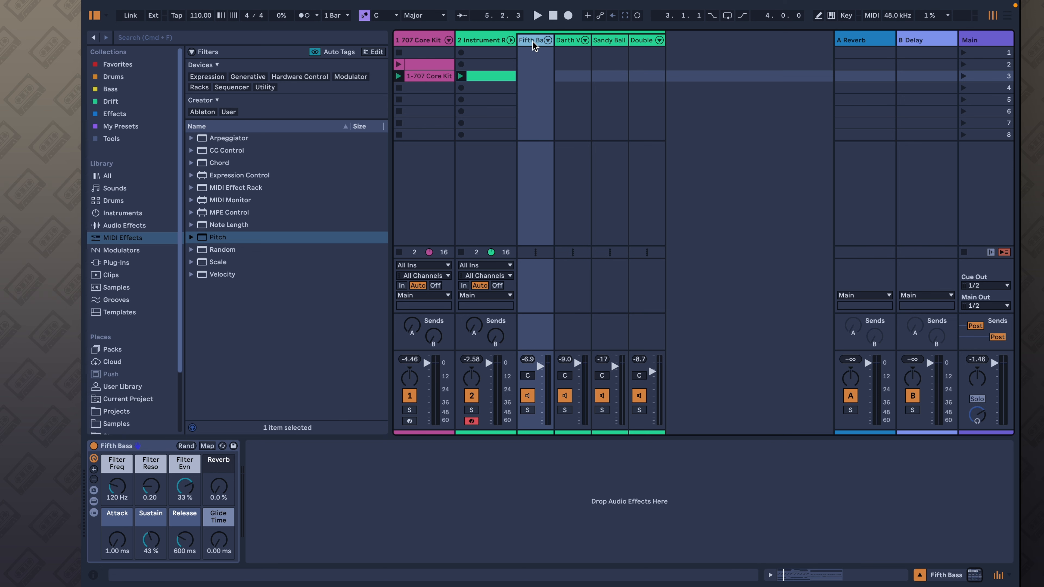
{"action": "left_click", "coordinate": [117, 225]}
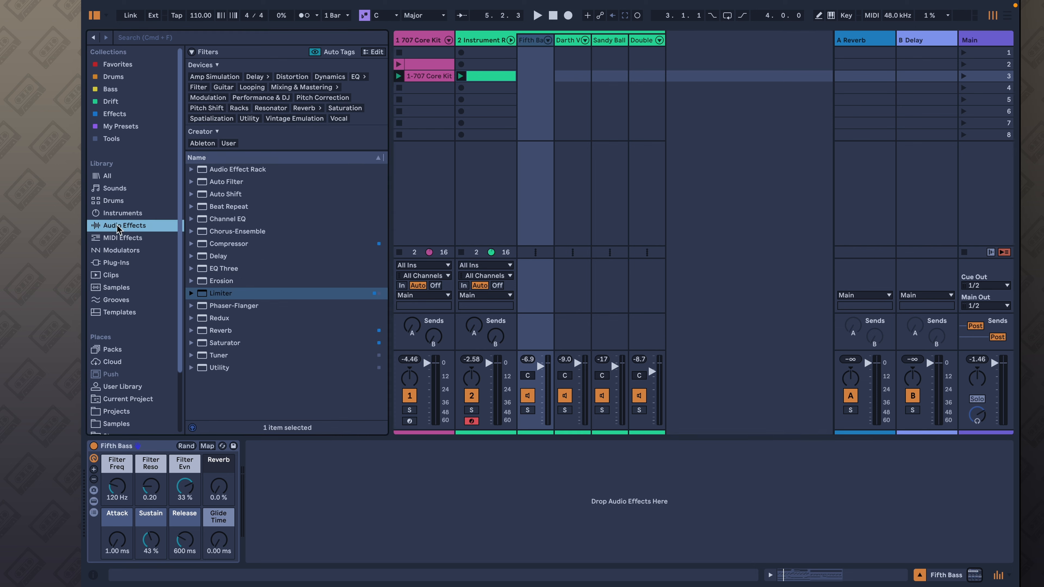
{"action": "left_click", "coordinate": [230, 219]}
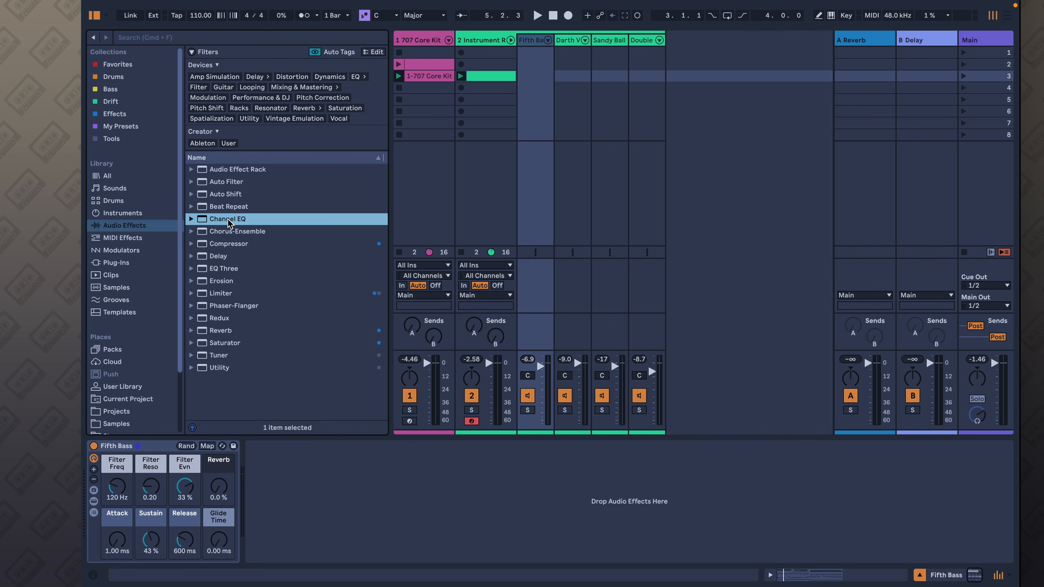
{"action": "left_click_drag", "start_coordinate": [233, 222], "coordinate": [270, 552]}
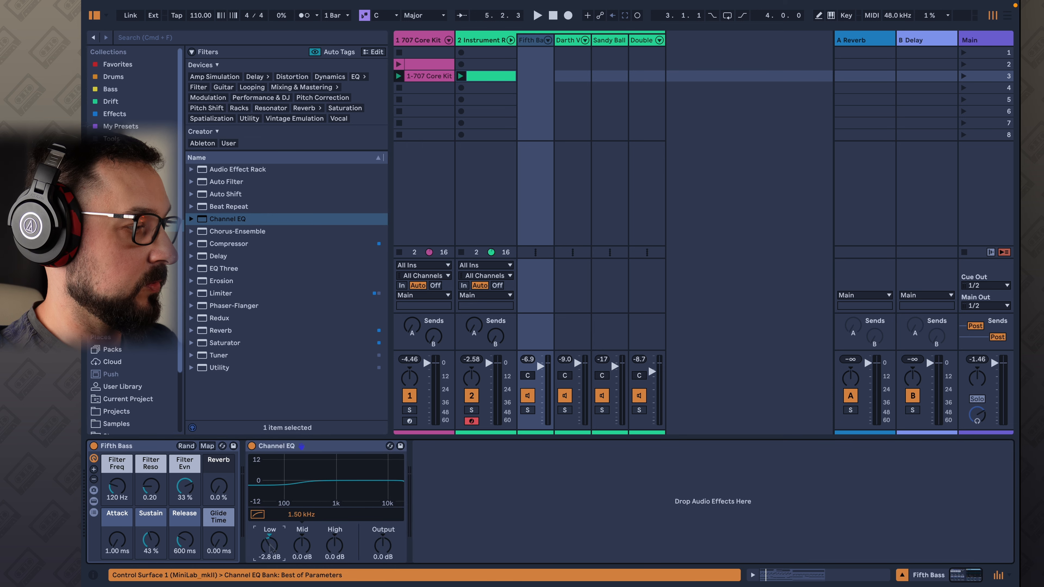
{"action": "left_click_drag", "start_coordinate": [335, 545], "coordinate": [334, 560]}
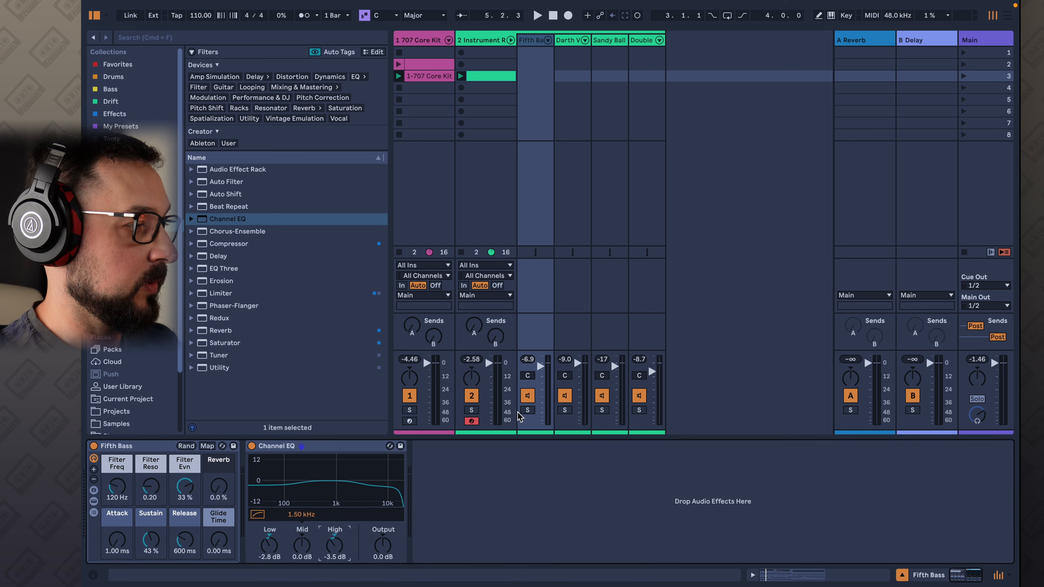
Solo the Fifth Bass chain and lower its Channel EQ Low gain to -5.4 dB during playback
{"action": "left_click", "coordinate": [527, 410]}
{"action": "left_click", "coordinate": [536, 16]}
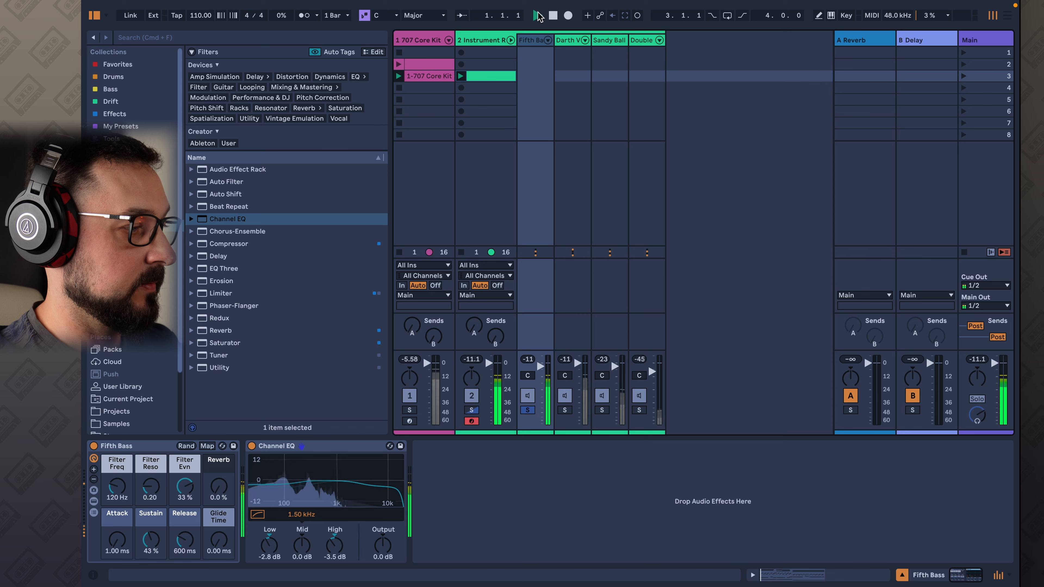
{"action": "left_click_drag", "start_coordinate": [268, 534], "coordinate": [268, 539]}
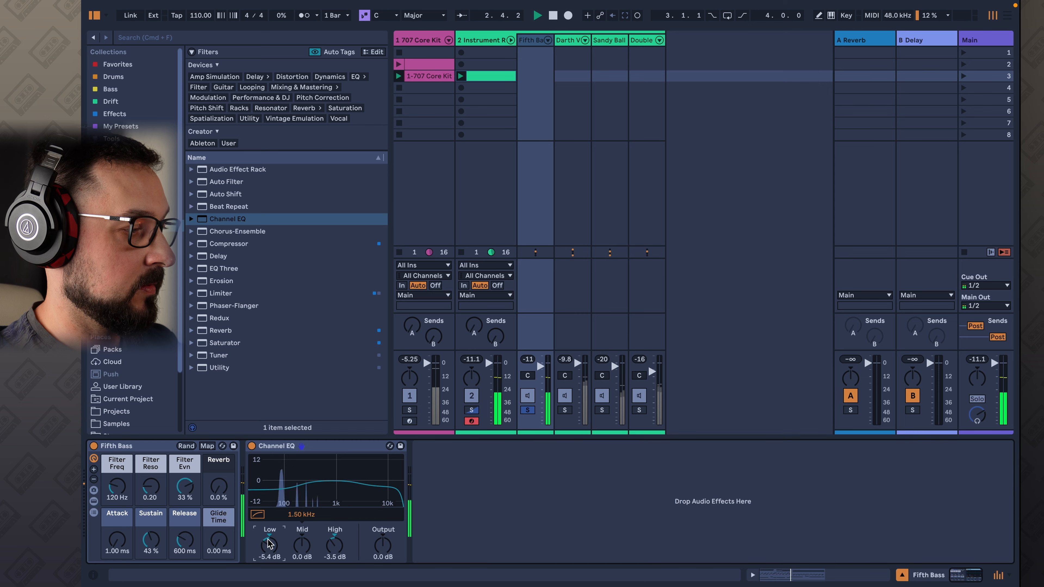
{"action": "left_click", "coordinate": [552, 15]}
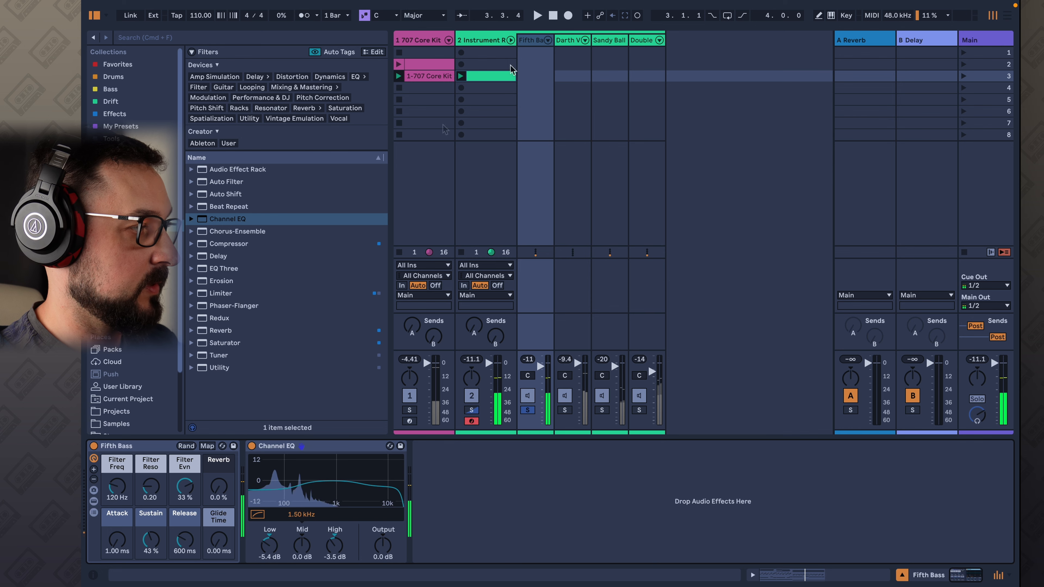
Add a Channel EQ after the Reverb on the Darth Vader in a Swimsuit chain, and reduce its High gain while the chain plays soloed
{"action": "left_click", "coordinate": [568, 47]}
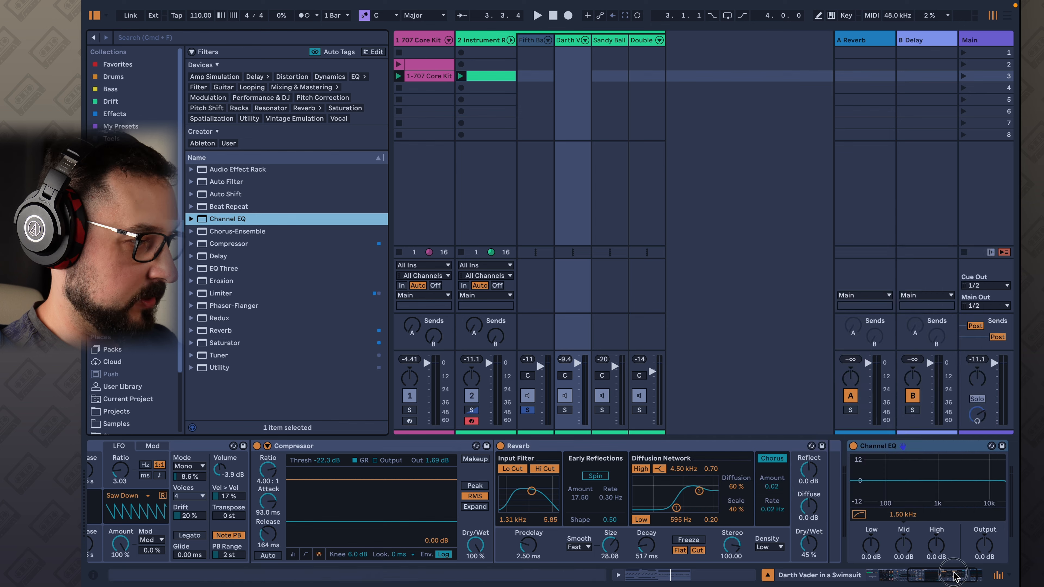
{"action": "left_click_drag", "start_coordinate": [955, 575], "coordinate": [998, 574]}
{"action": "left_click", "coordinate": [873, 450]}
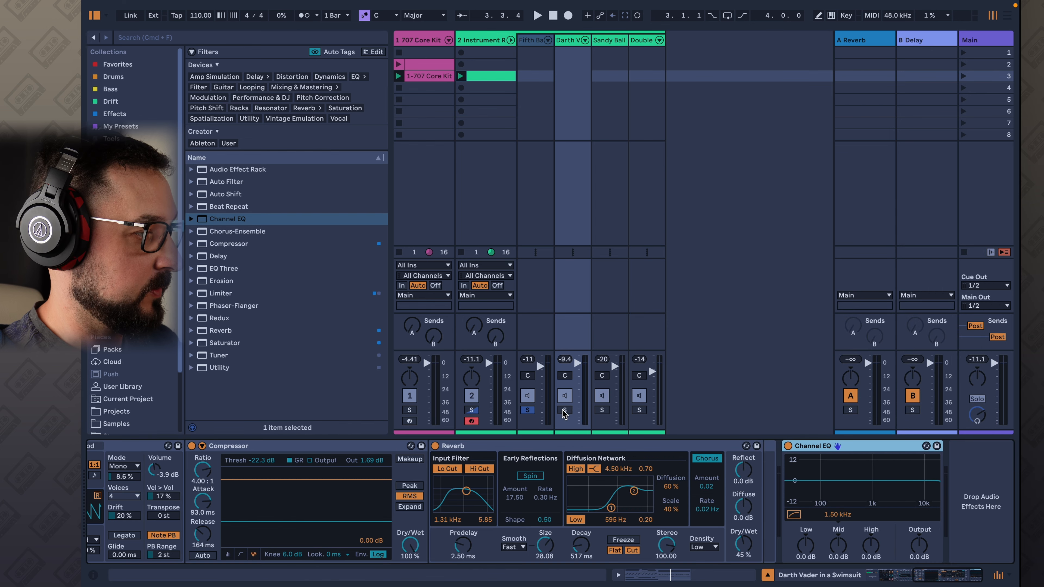
{"action": "left_click", "coordinate": [564, 411]}
{"action": "left_click", "coordinate": [538, 16]}
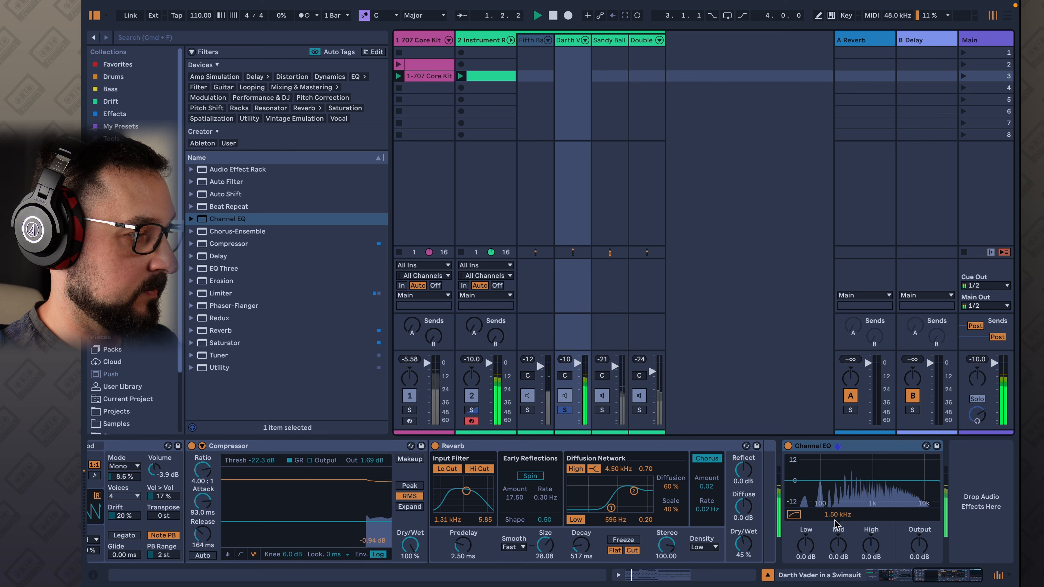
{"action": "left_click_drag", "start_coordinate": [865, 550], "coordinate": [866, 561]}
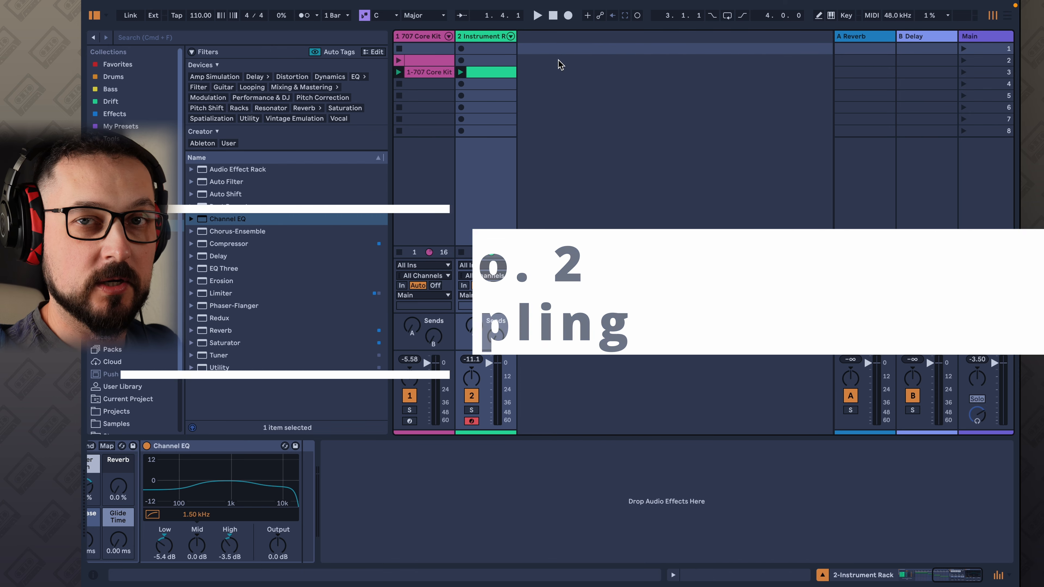
Insert a new audio track beside the Instrument Rack track and set its external input channel to 2
{"action": "right_click", "coordinate": [558, 63]}
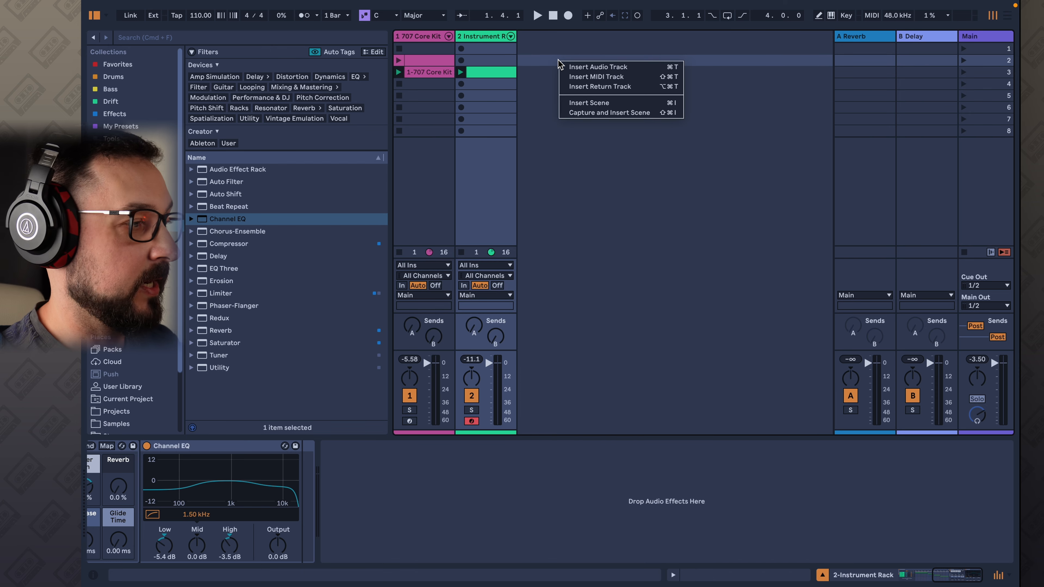
{"action": "left_click", "coordinate": [613, 67]}
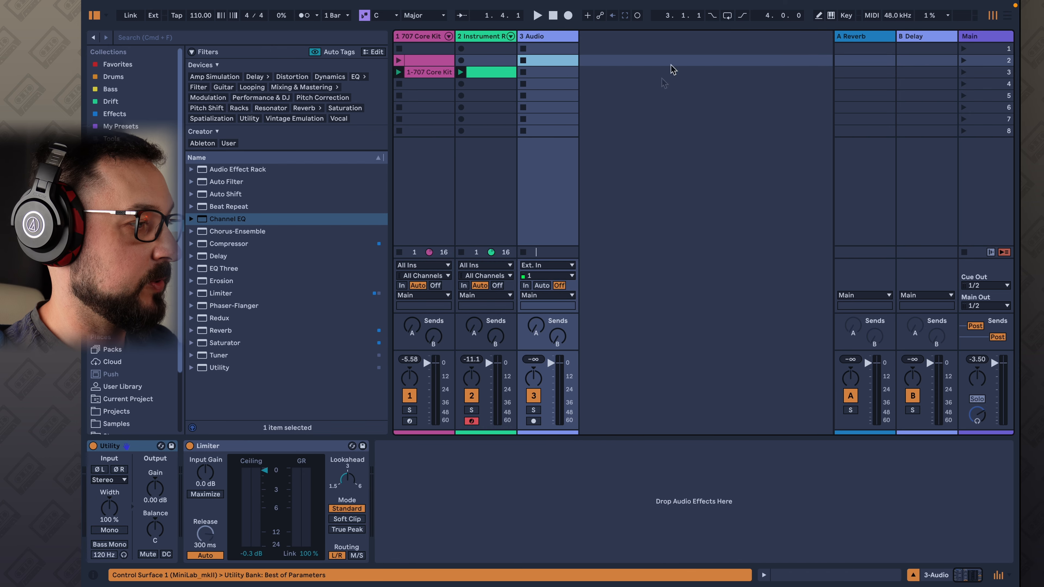
{"action": "left_click", "coordinate": [569, 276]}
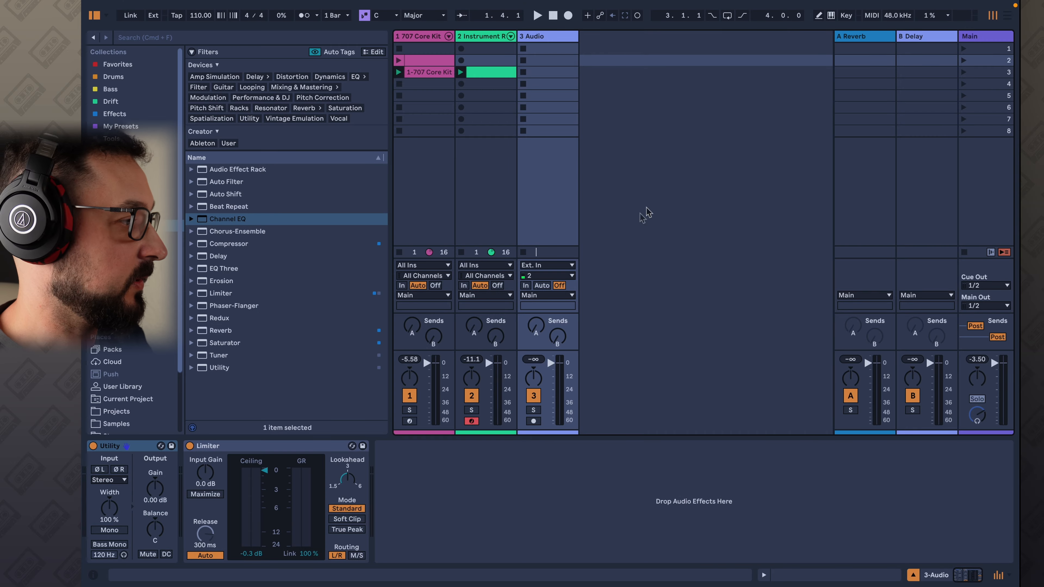
Load Guitar Rig 7 ahead of the Utility on the audio track, and arm the track with monitoring set to Auto
{"action": "key", "text": "super+f"}
{"action": "type", "text": "gui"}
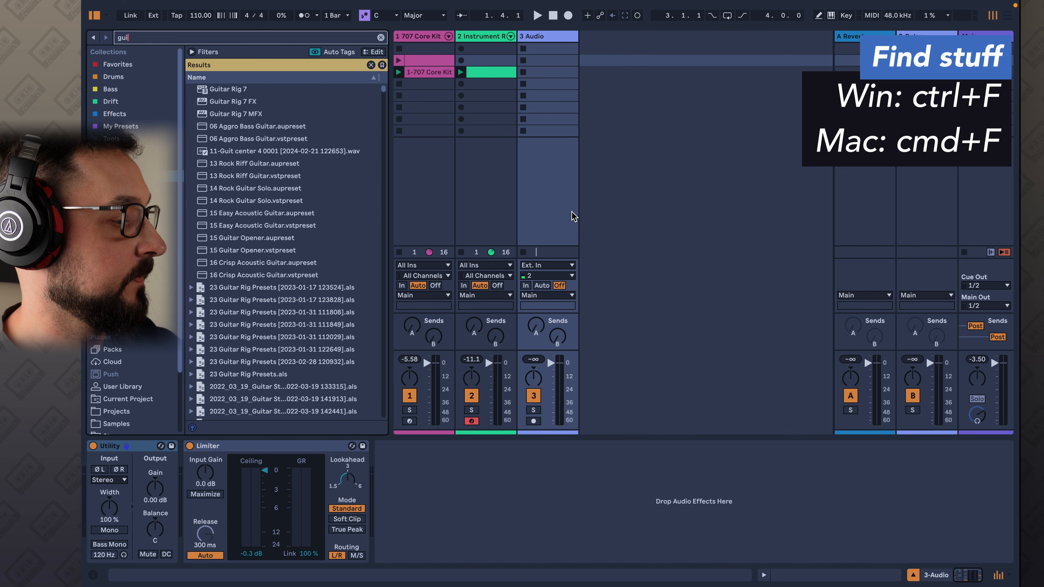
{"action": "left_click_drag", "start_coordinate": [225, 127], "coordinate": [89, 490]}
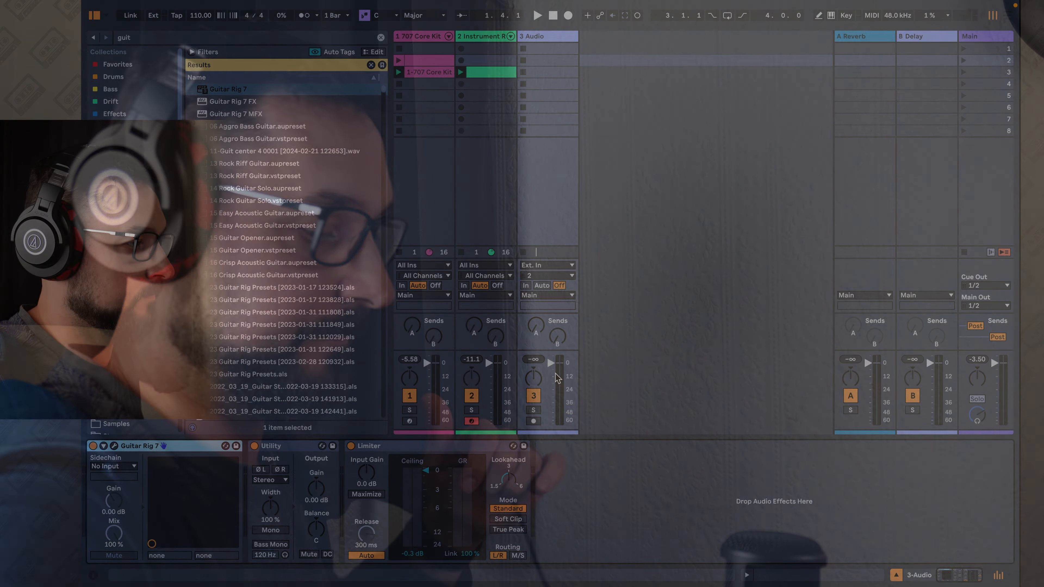
{"action": "left_click", "coordinate": [534, 420]}
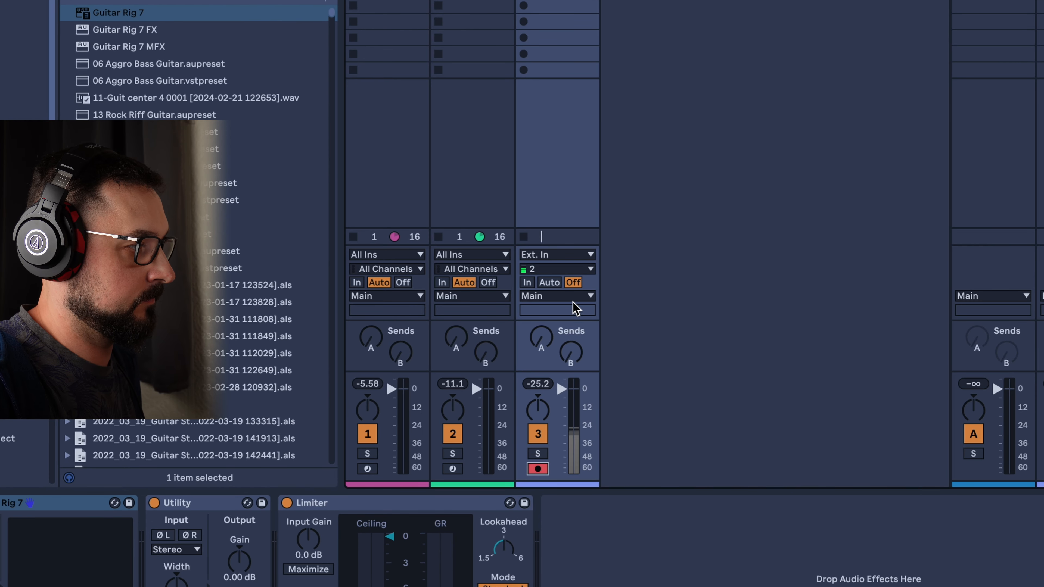
{"action": "left_click", "coordinate": [549, 283]}
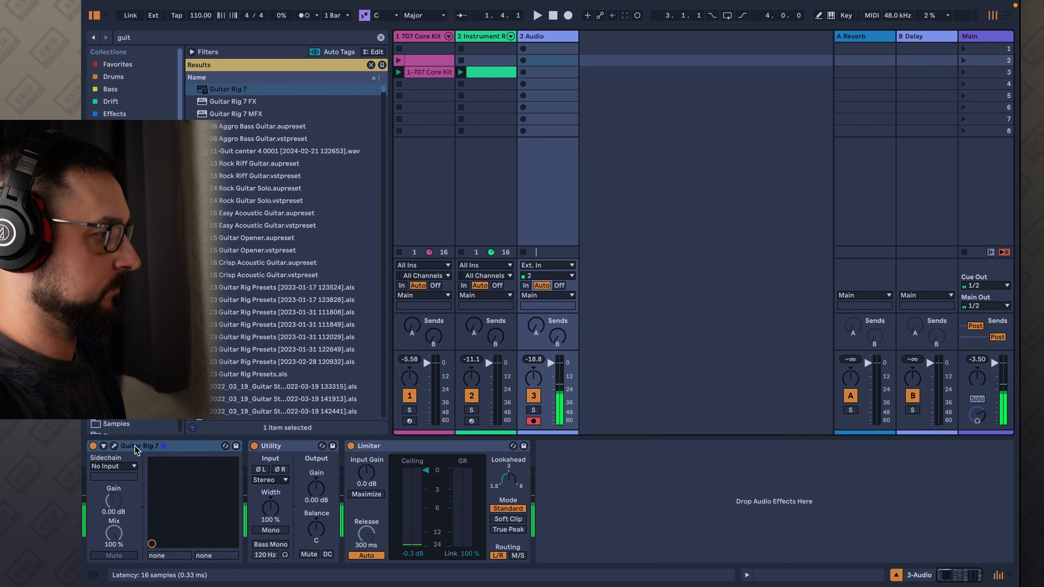
Filter the Guitar Rig 7 presets by the Guitar input source, load HiGain Fuzz and close the plug-in window
{"action": "left_click", "coordinate": [114, 446]}
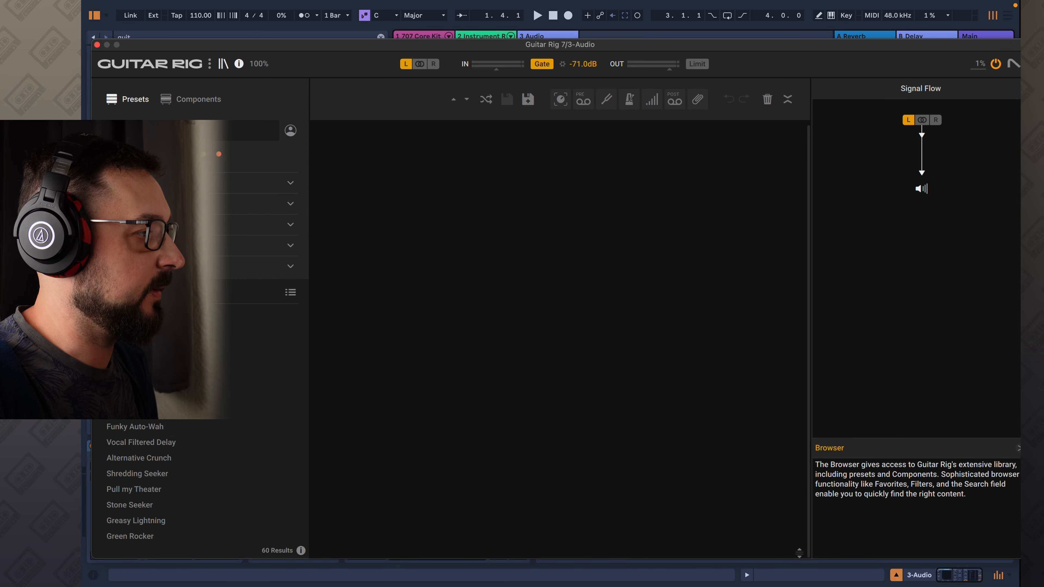
{"action": "left_click", "coordinate": [204, 185]}
{"action": "left_click", "coordinate": [152, 200]}
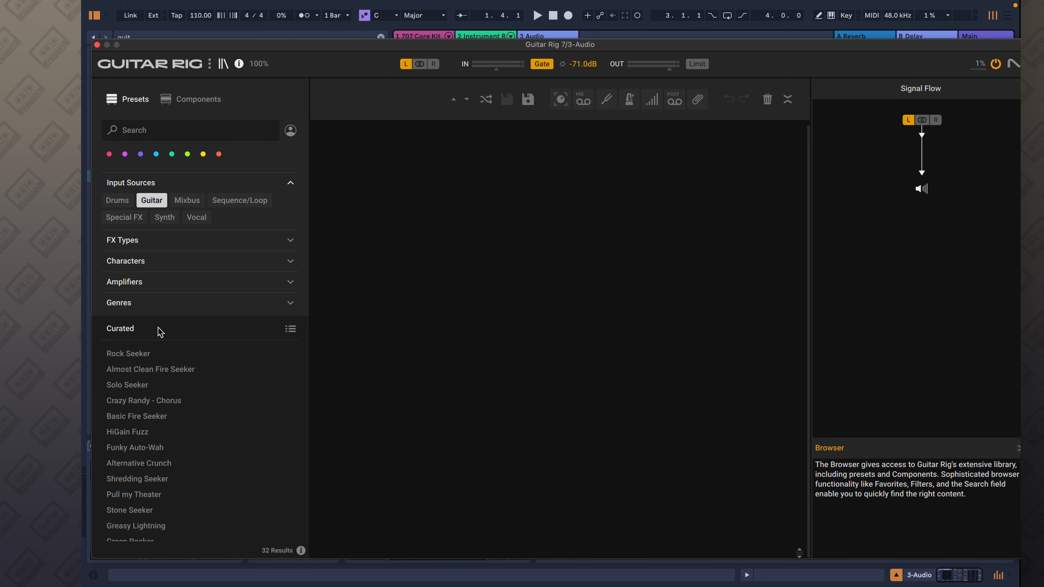
{"action": "left_click", "coordinate": [155, 432]}
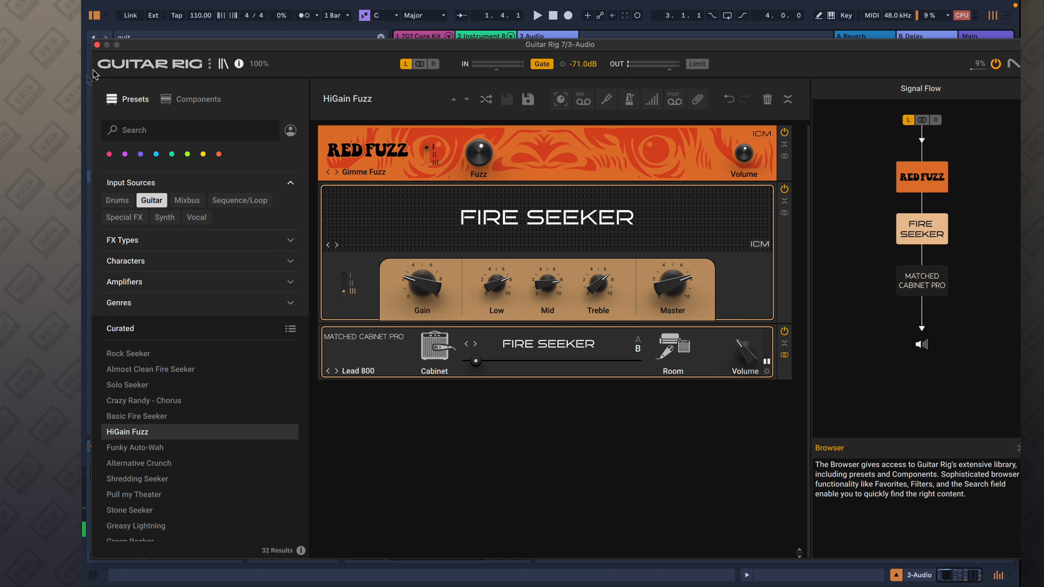
{"action": "left_click", "coordinate": [97, 45]}
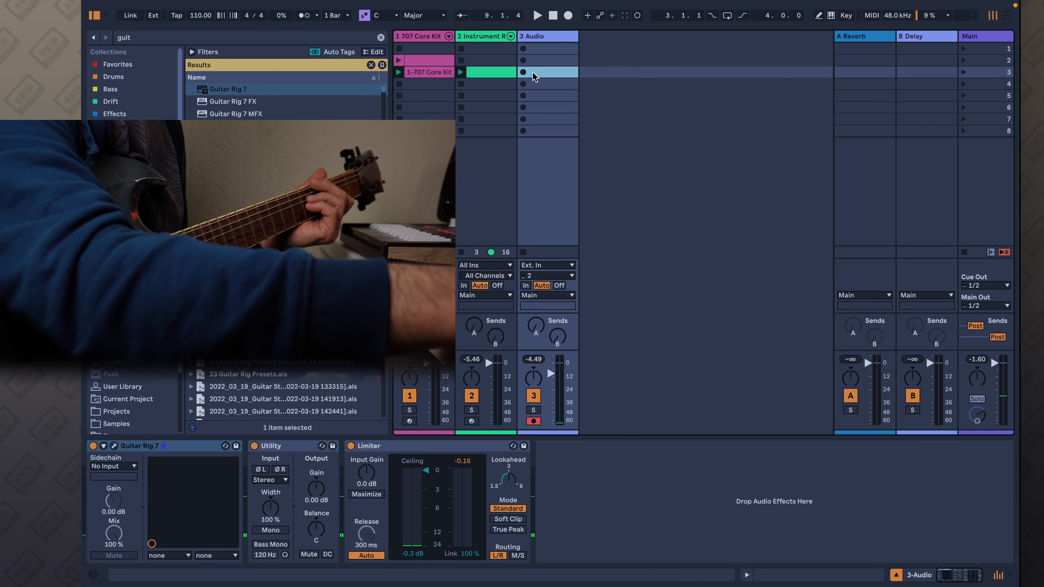
Record an eight-bar guitar clip into the audio track's slot in scene 3
{"action": "left_click", "coordinate": [525, 73]}
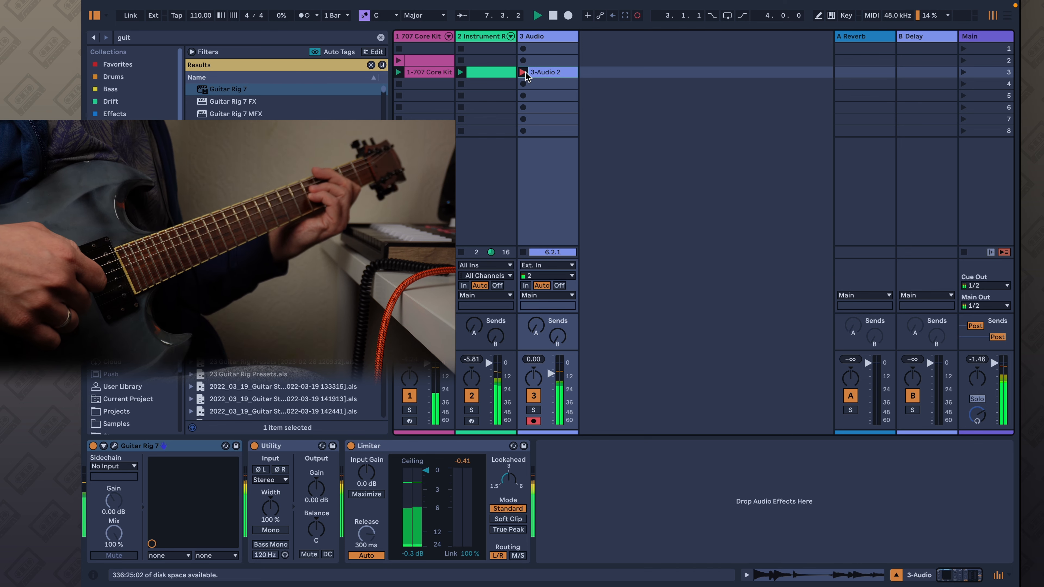
{"action": "left_click", "coordinate": [523, 72]}
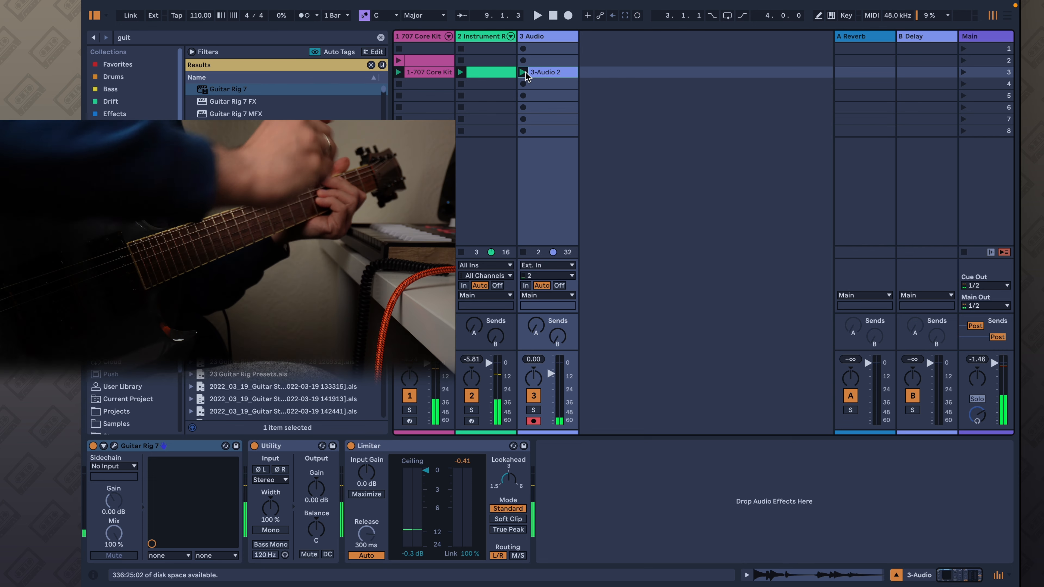
Duplicate the guitar track without its clip and record a second, four-bar guitar layer into scene 3 of the copy
{"action": "left_click", "coordinate": [558, 39]}
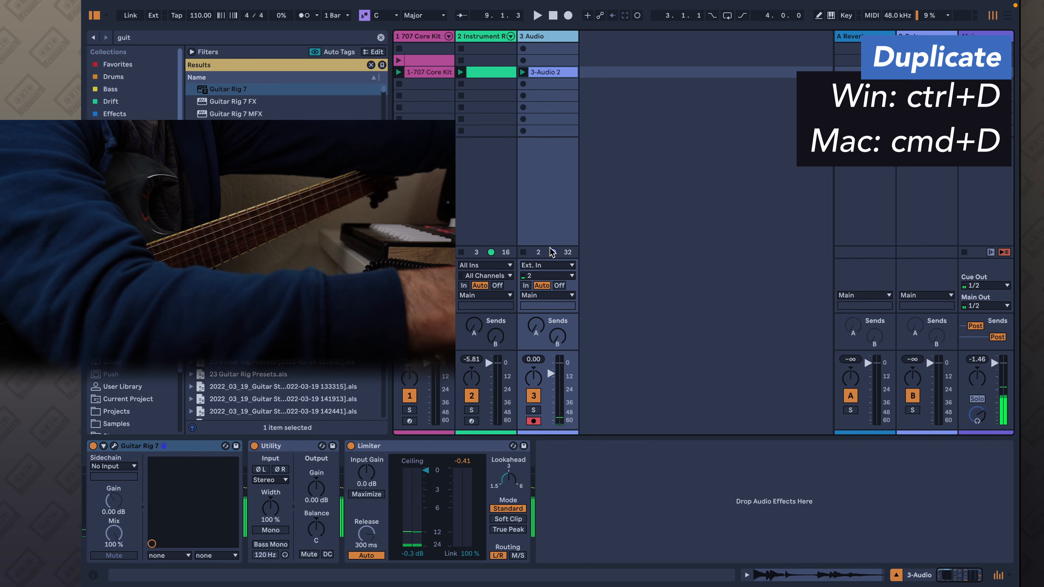
{"action": "key", "text": "super+d"}
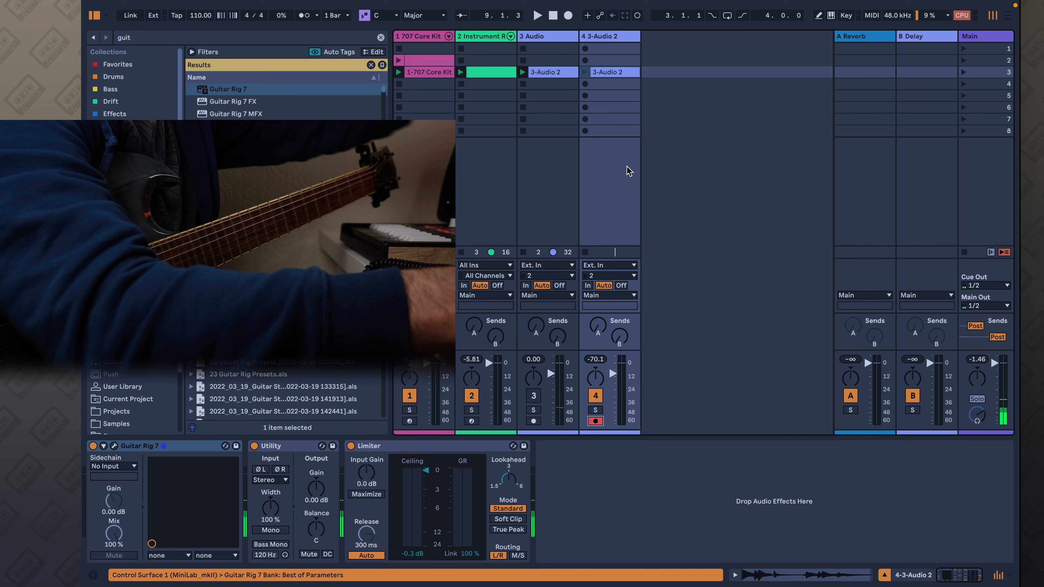
{"action": "key", "text": "BackSpace"}
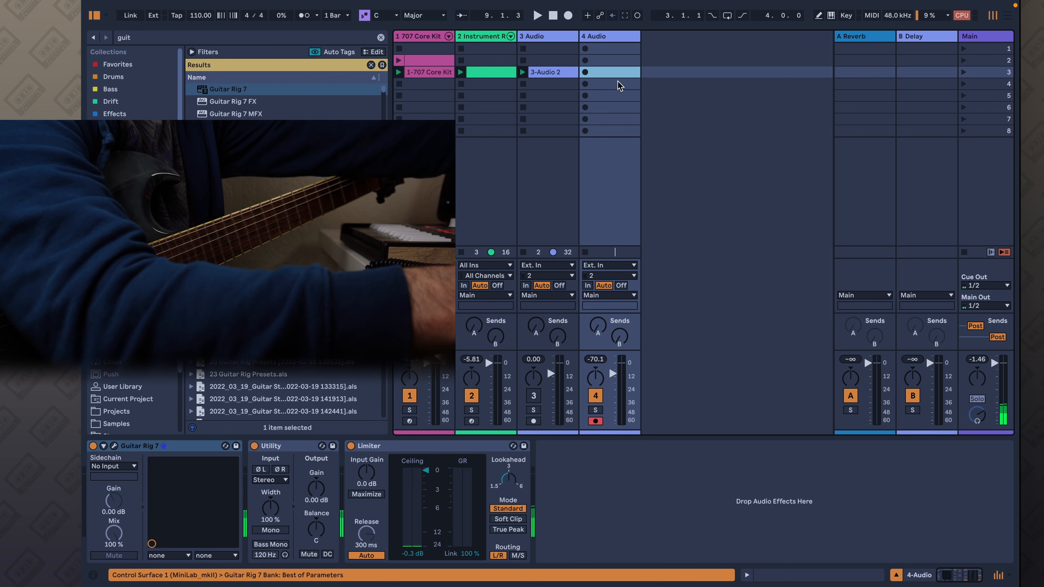
{"action": "left_click", "coordinate": [585, 72]}
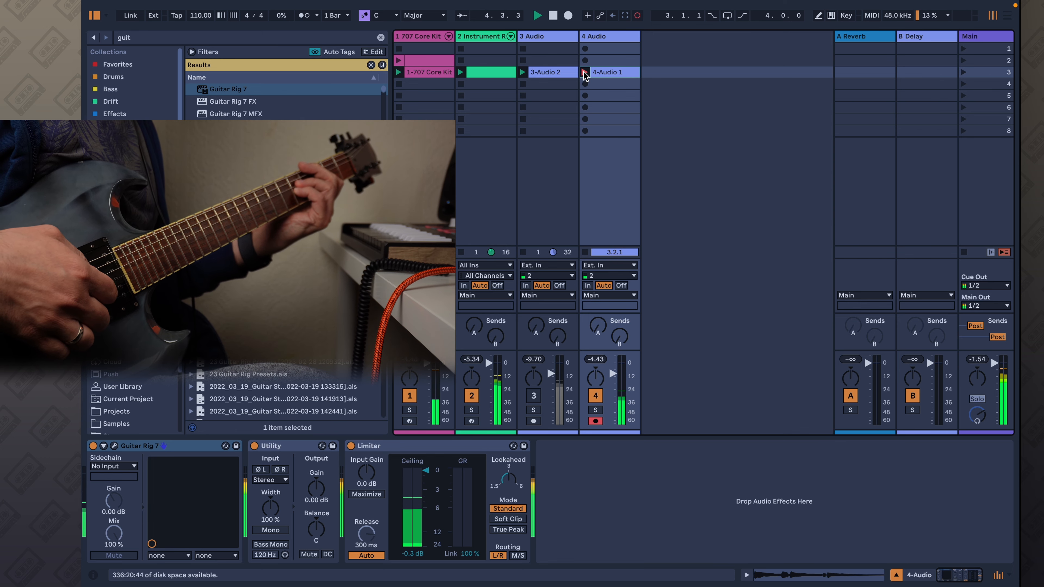
{"action": "key", "text": "space"}
Duplicate the second guitar track, remove the copied clip from scene 3, and arm the new track for recording
{"action": "left_click", "coordinate": [611, 36]}
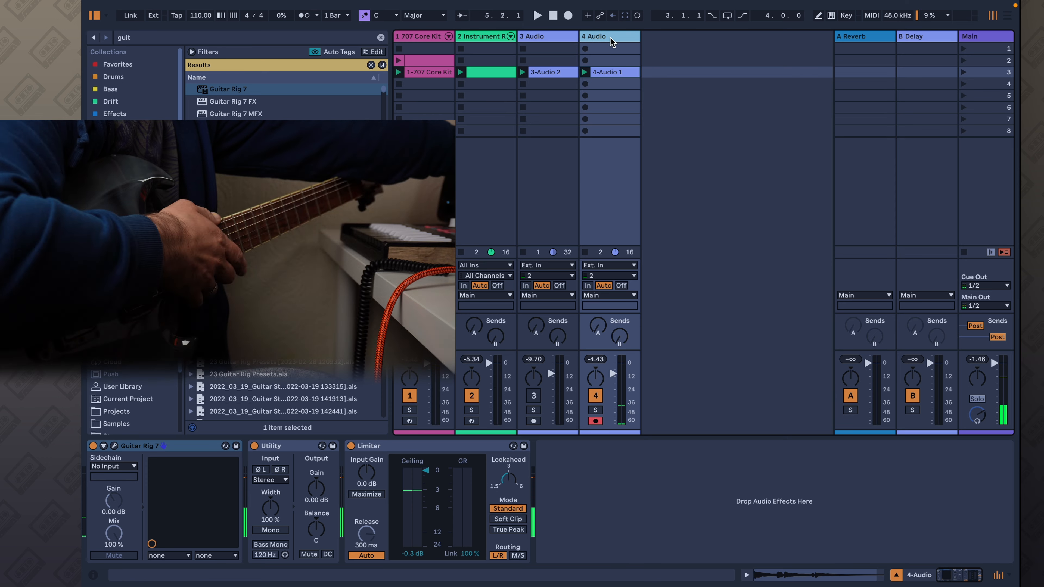
{"action": "key", "text": "ctrl+d"}
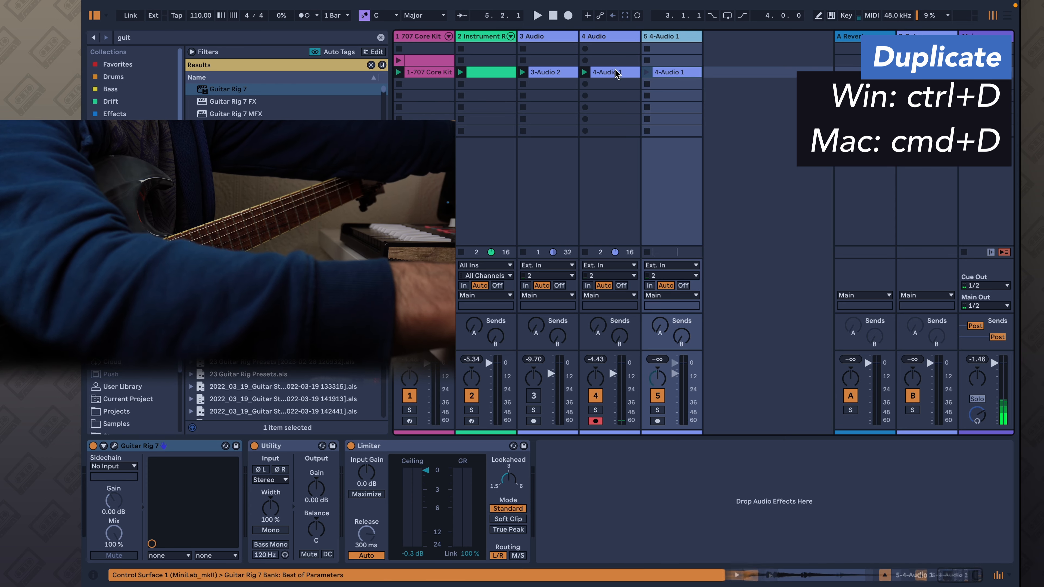
{"action": "left_click", "coordinate": [662, 73]}
{"action": "key", "text": "Delete"}
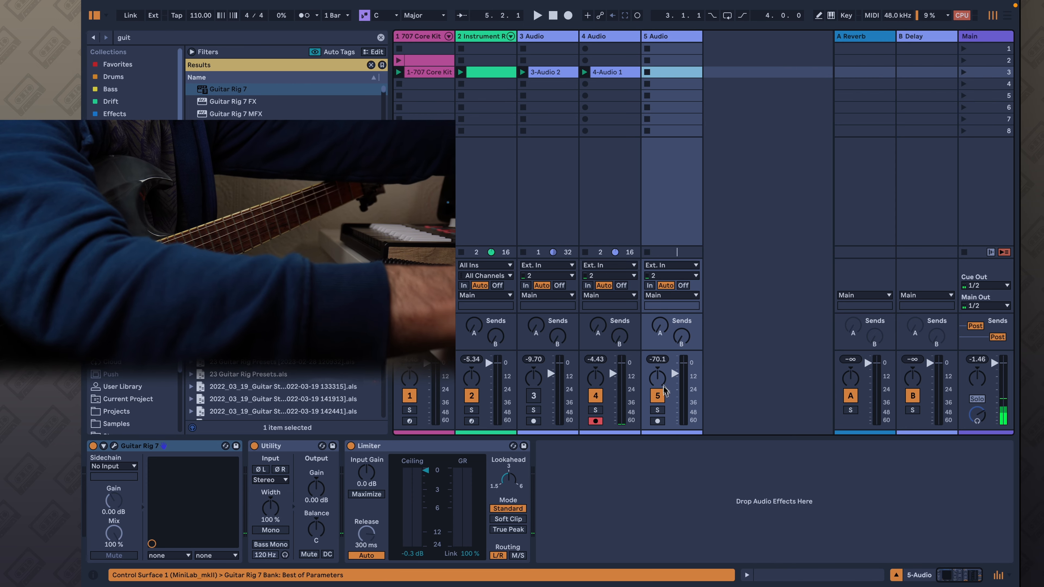
{"action": "left_click", "coordinate": [658, 420]}
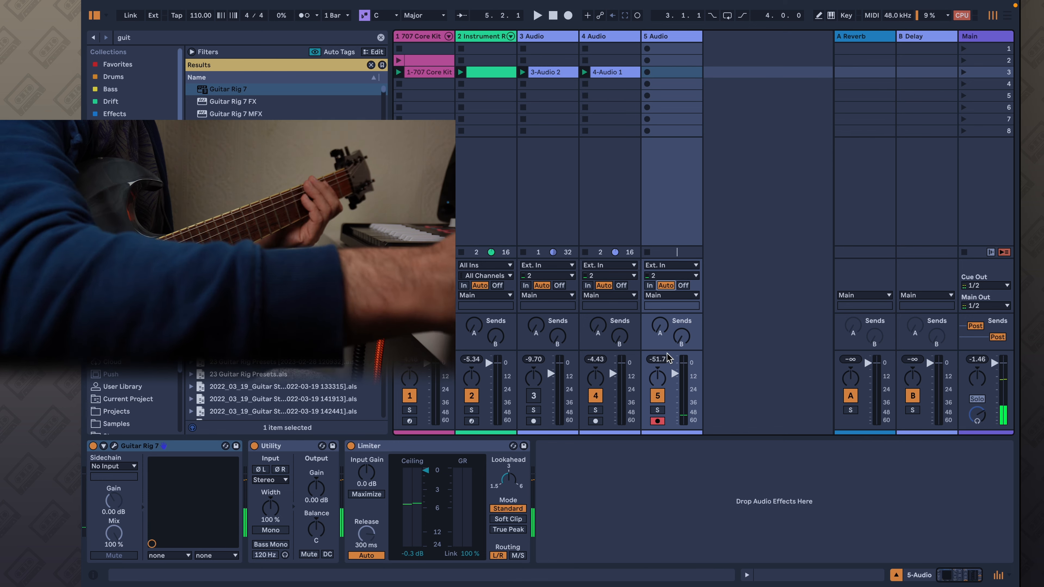
Record a third four-bar guitar layer in scene 3, then leave all three guitar tracks active and disarmed with monitoring Off
{"action": "left_click", "coordinate": [647, 72]}
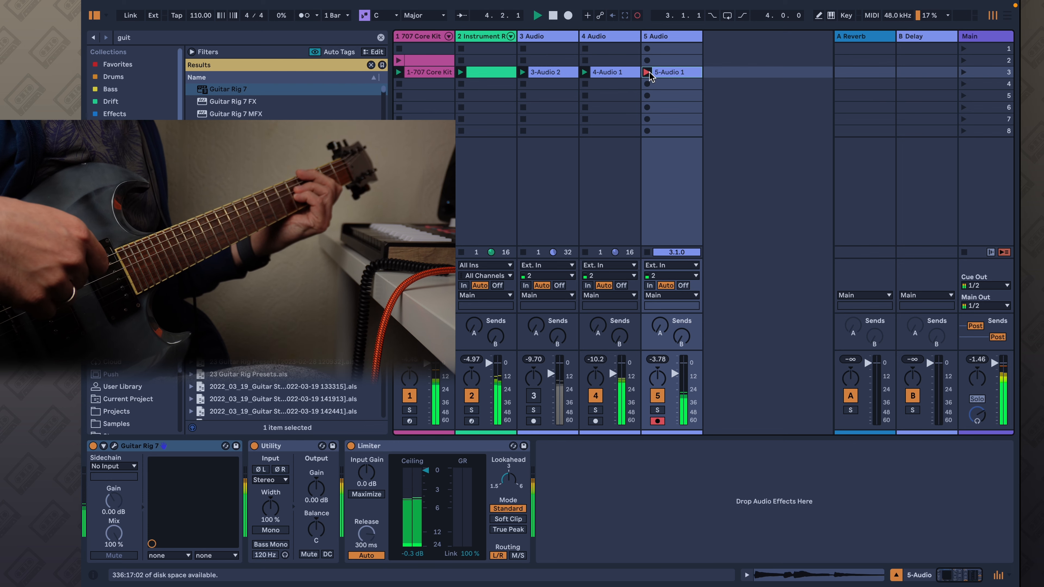
{"action": "left_click", "coordinate": [647, 73]}
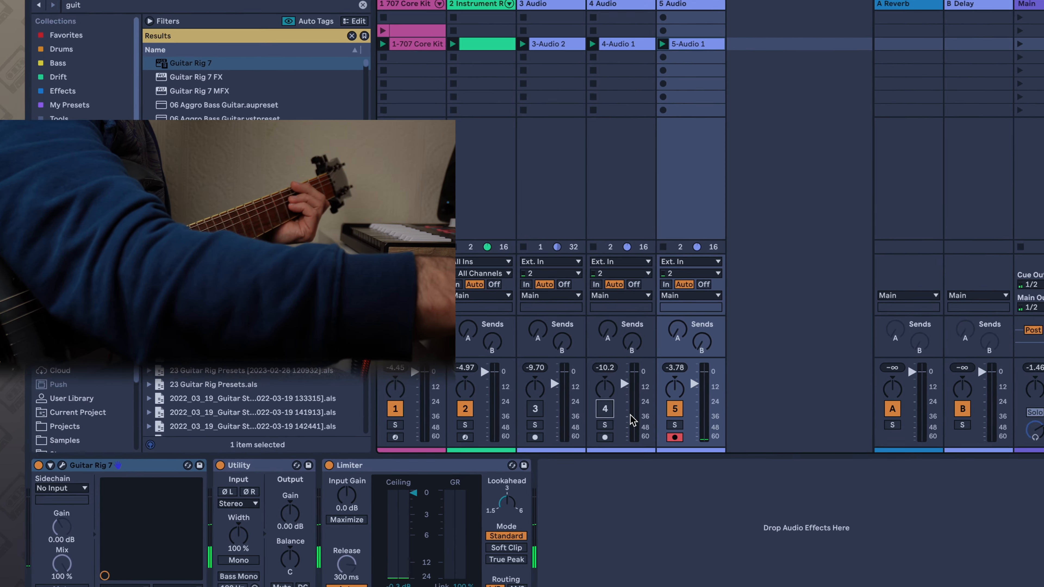
{"action": "left_click", "coordinate": [595, 399]}
{"action": "left_click", "coordinate": [528, 439]}
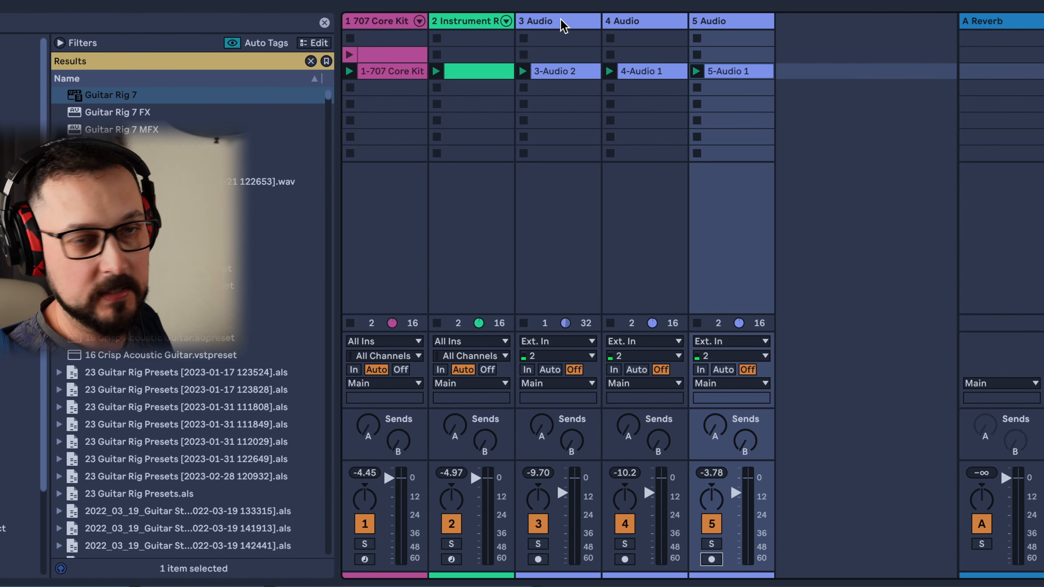
Rename the first guitar track Guit L and pan it to the left
{"action": "left_click", "coordinate": [562, 24]}
{"action": "key", "text": "super+r"}
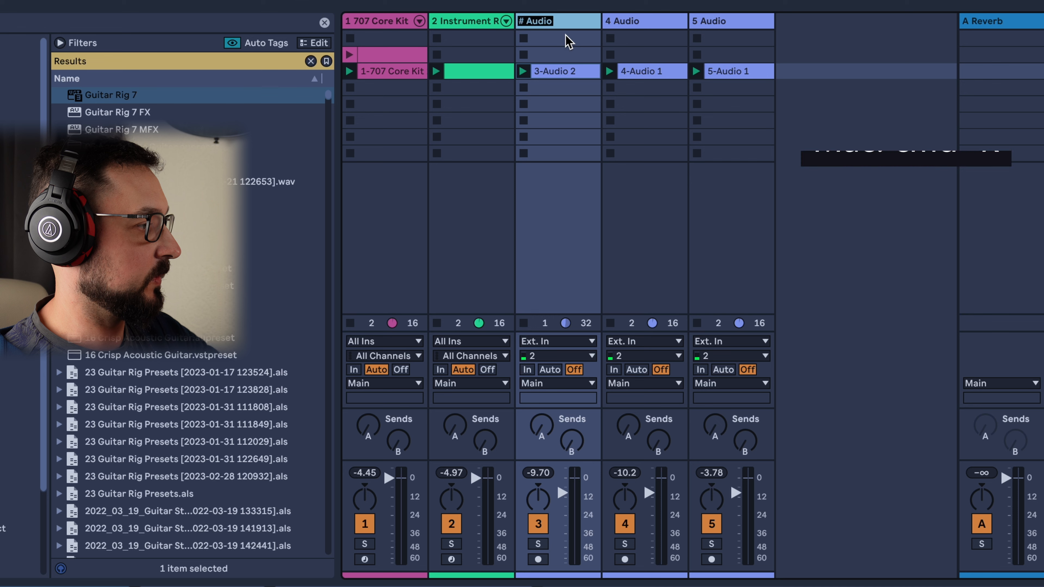
{"action": "type", "text": "Guit L"}
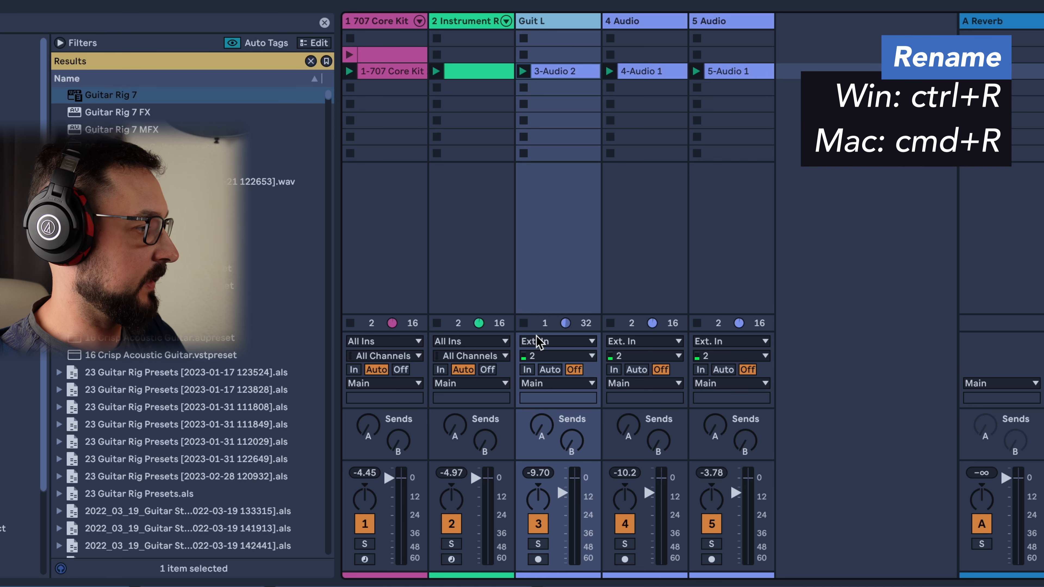
{"action": "left_click", "coordinate": [537, 499]}
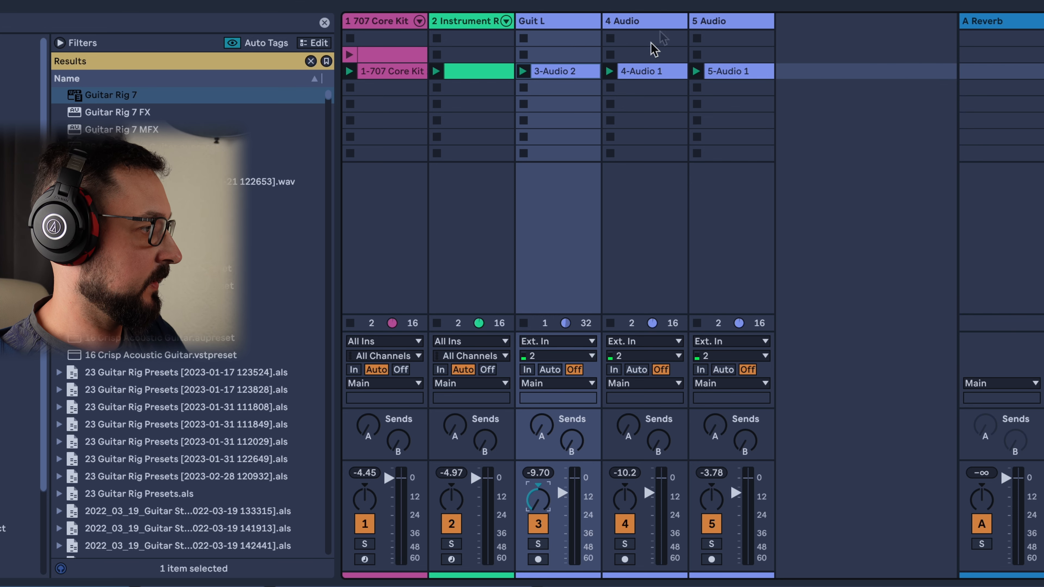
Rename the third guitar track Guit R and pan it to the right
{"action": "left_click", "coordinate": [733, 25]}
{"action": "key", "text": "super+r"}
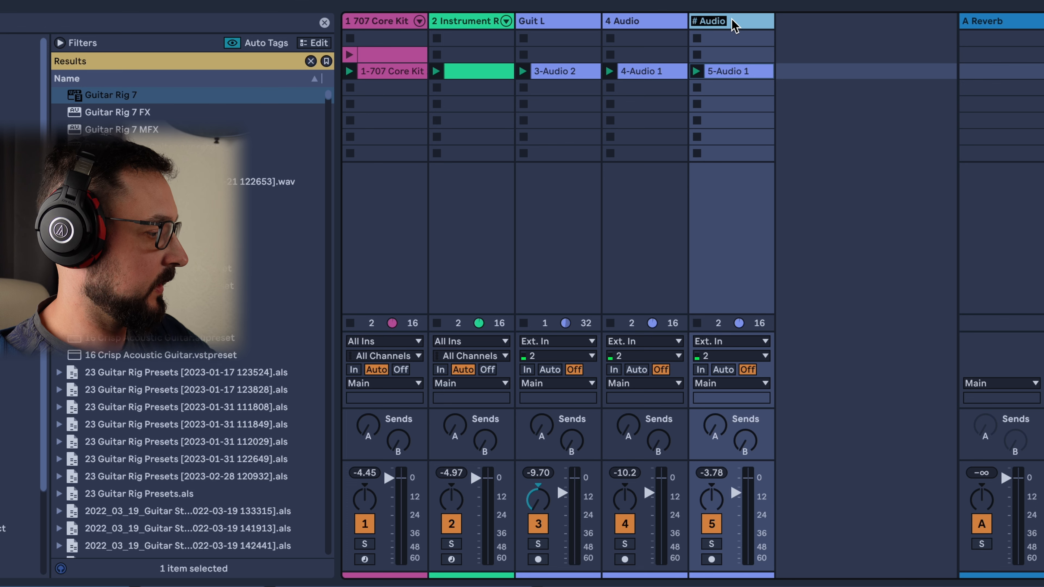
{"action": "type", "text": "Guit R"}
{"action": "key", "text": "Return"}
{"action": "left_click", "coordinate": [713, 498]}
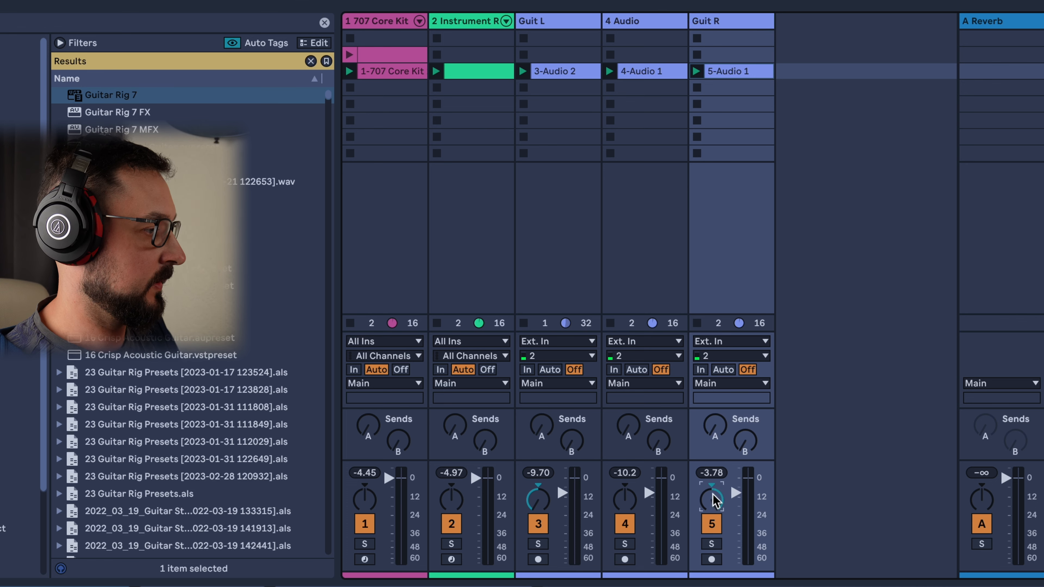
Rename the middle guitar track Guit C
{"action": "left_click", "coordinate": [659, 26]}
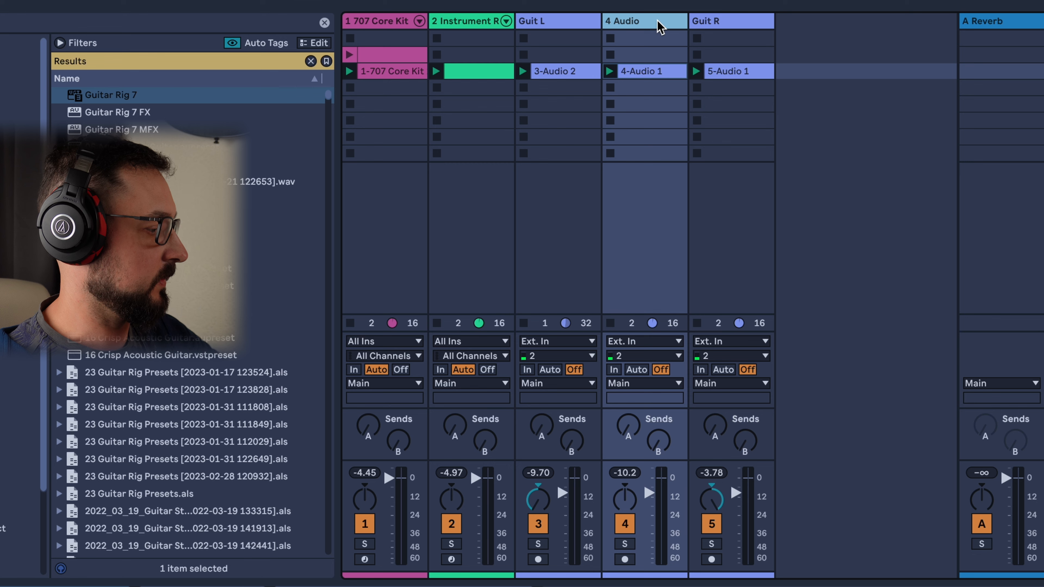
{"action": "key", "text": "ctrl+r"}
{"action": "type", "text": "Guit C"}
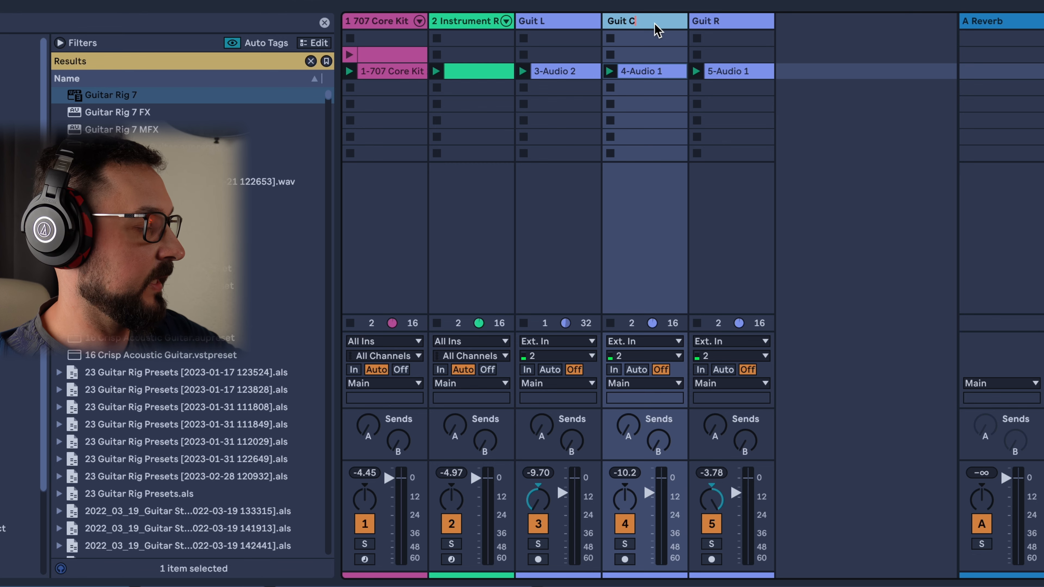
{"action": "key", "text": "Return"}
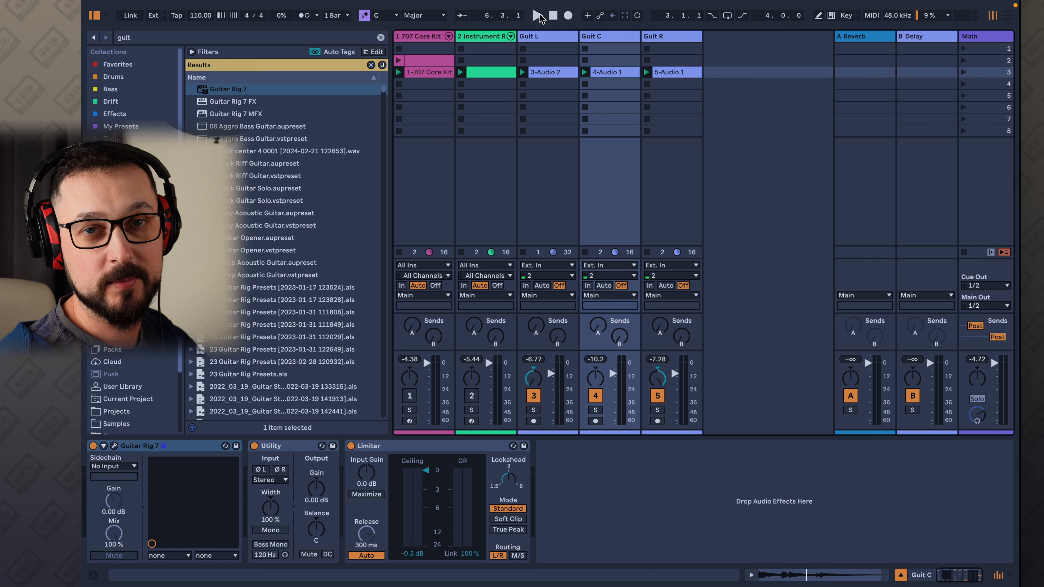
Play back the three guitar layers with the drum and Instrument Rack tracks muted, then stop and select Guit L
{"action": "left_click", "coordinate": [538, 16]}
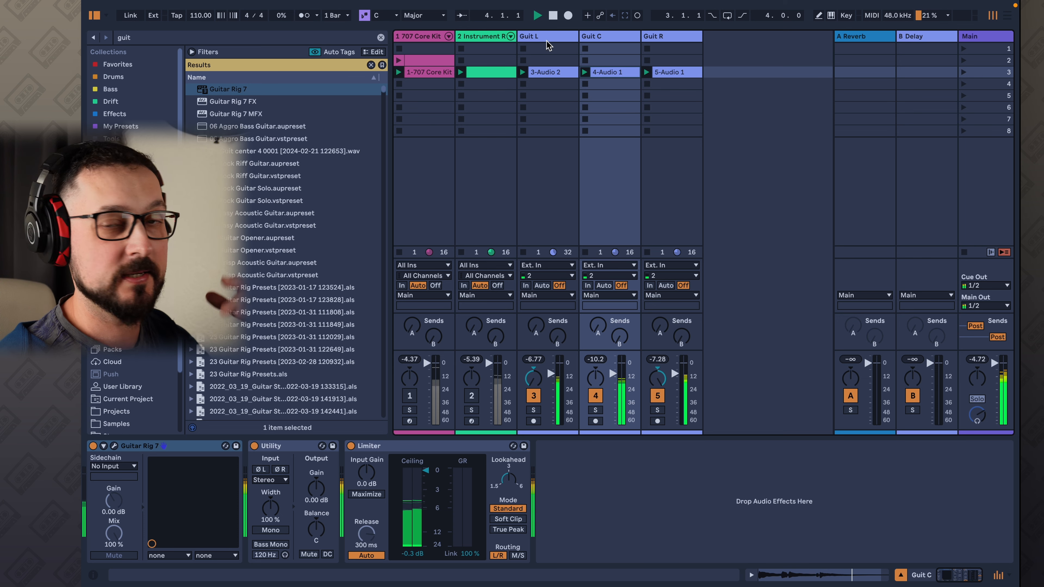
{"action": "left_click", "coordinate": [552, 15]}
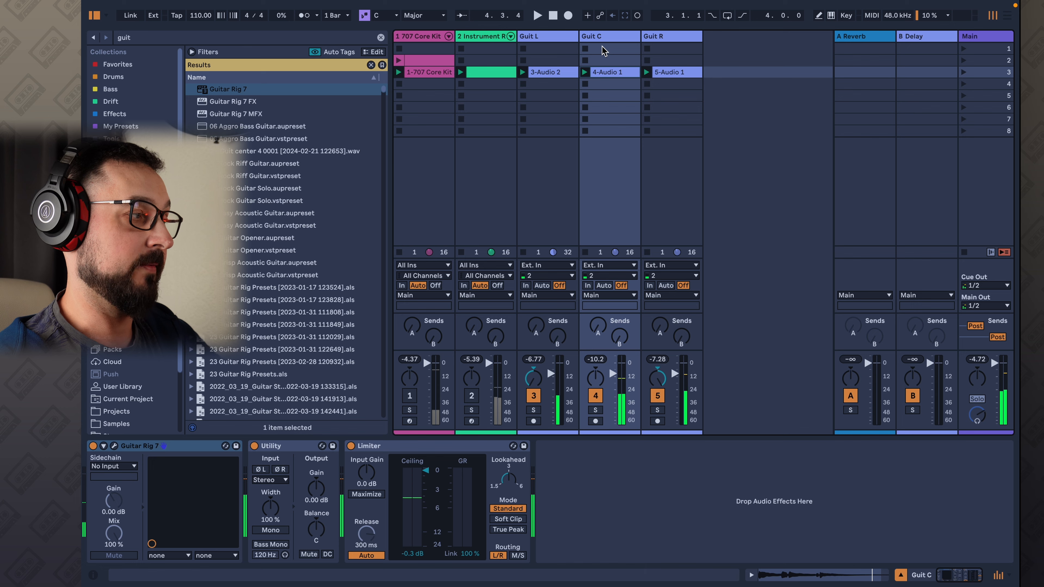
{"action": "left_click", "coordinate": [560, 38]}
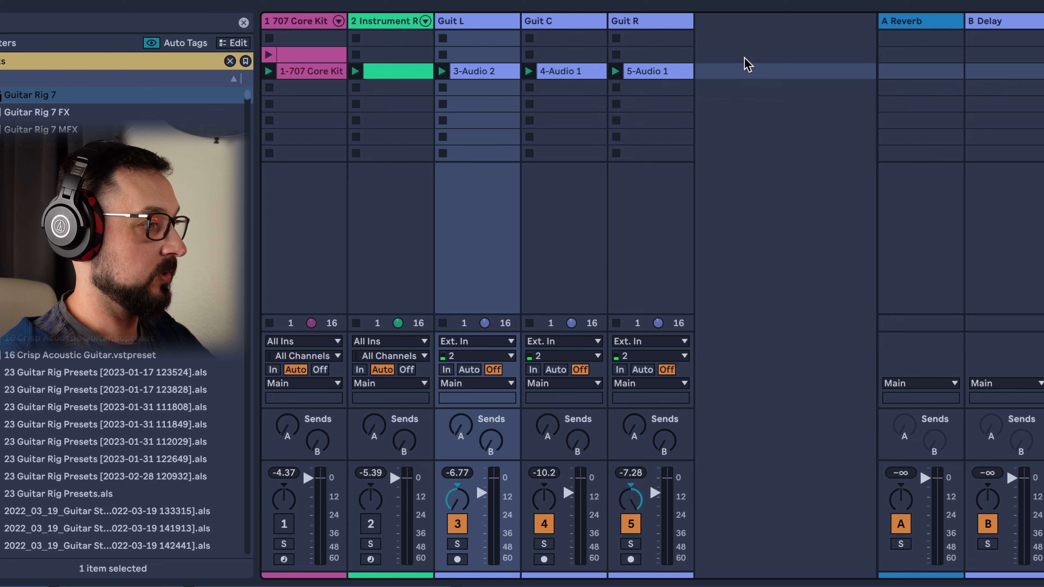
Insert a new audio track after Guit R and set its audio input to Resampling
{"action": "right_click", "coordinate": [752, 39]}
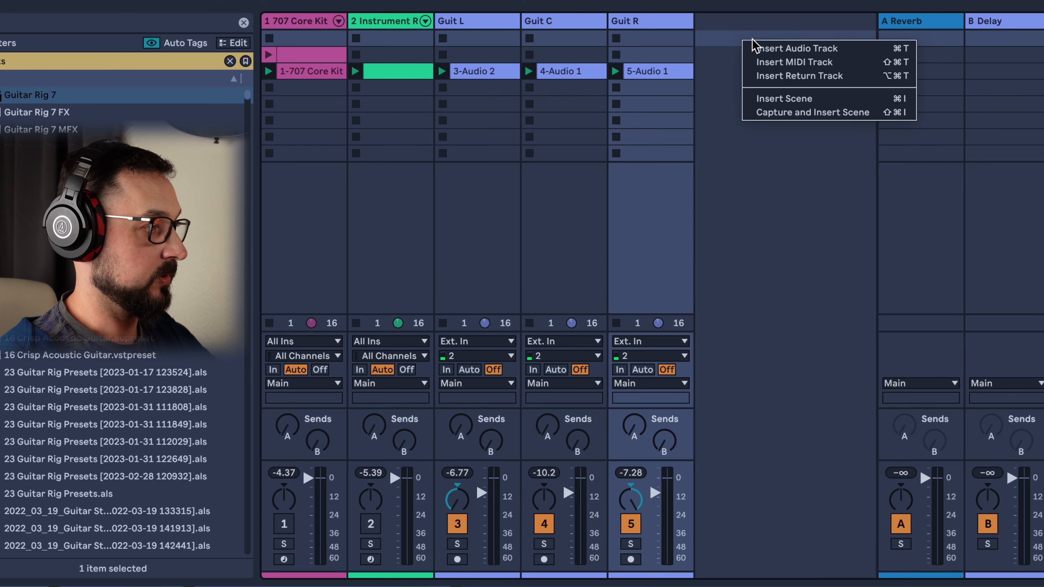
{"action": "left_click", "coordinate": [831, 50]}
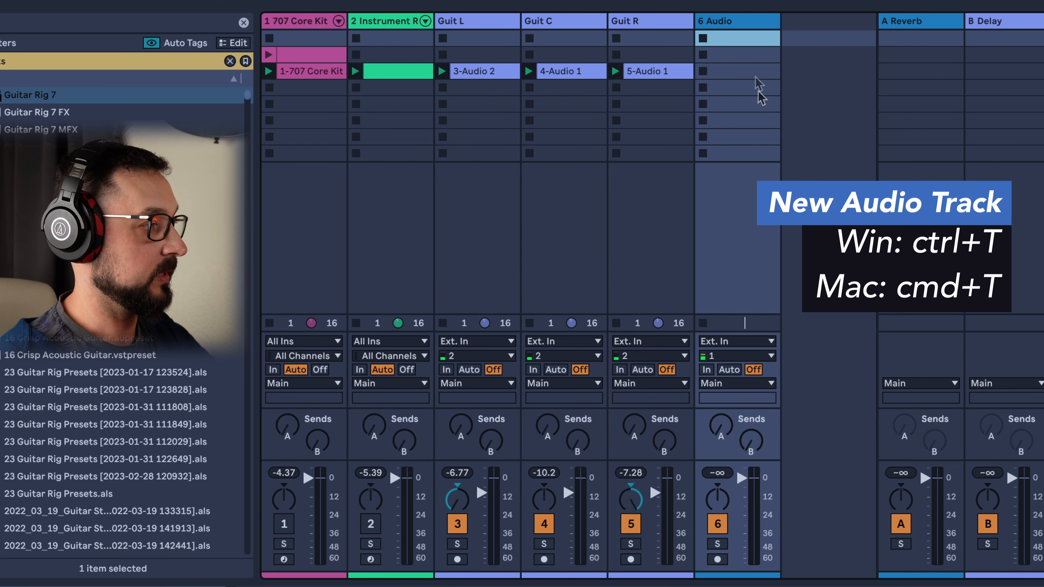
{"action": "left_click", "coordinate": [766, 342]}
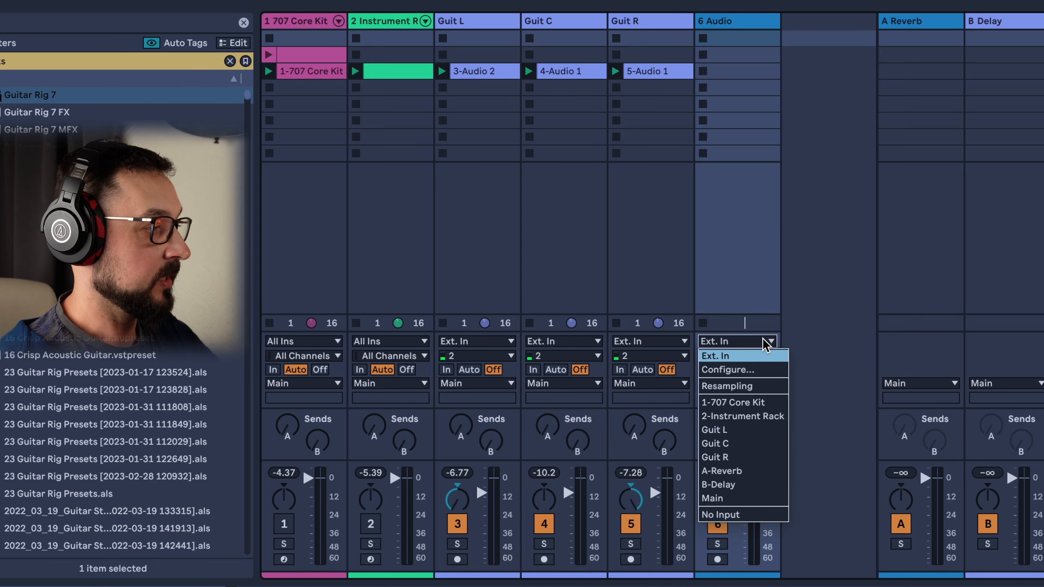
{"action": "left_click", "coordinate": [734, 388]}
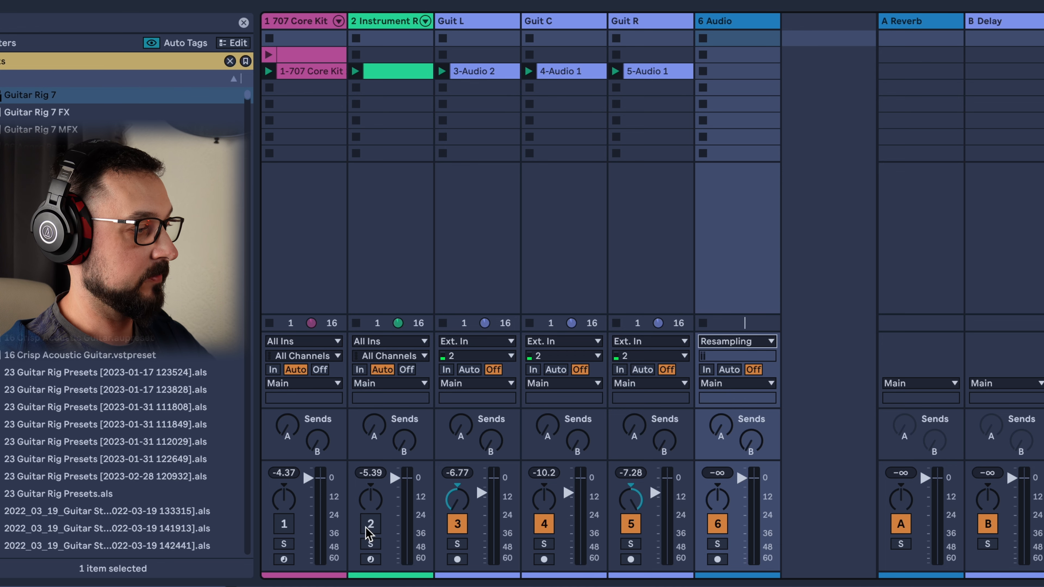
Stop the clips on the 707 Core Kit and Instrument Rack tracks and reactivate both muted tracks
{"action": "left_click", "coordinate": [356, 88]}
{"action": "left_click", "coordinate": [269, 87]}
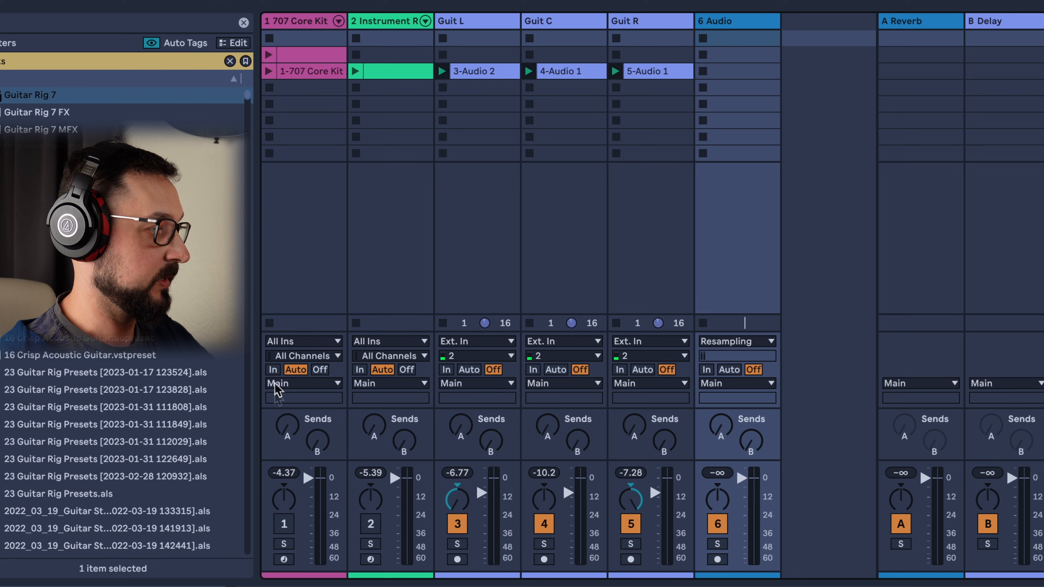
{"action": "left_click", "coordinate": [283, 526]}
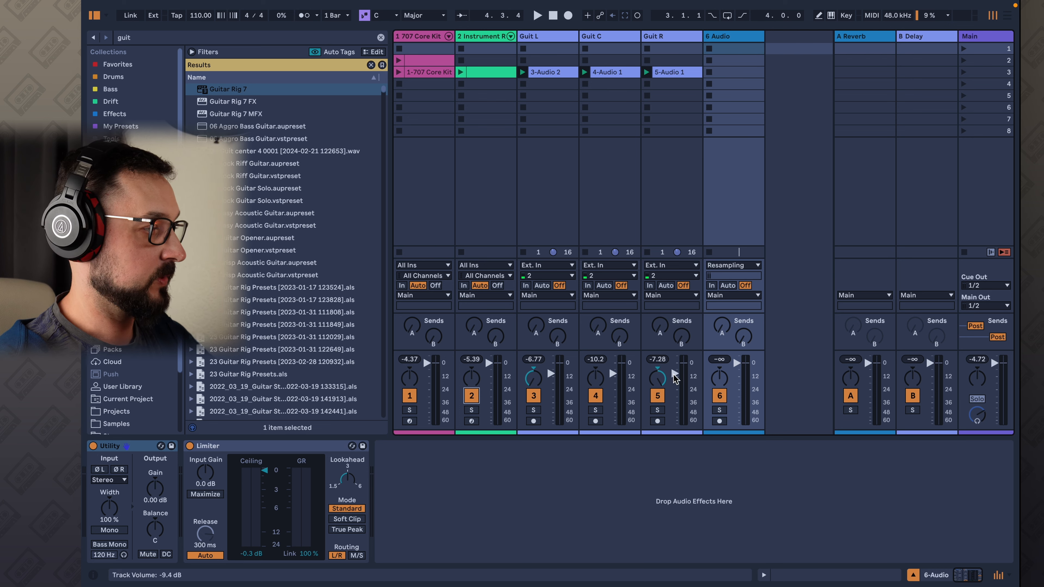
Play the guitar layers and lower the Guit L and Guit R volumes to balance them with Guit C
{"action": "left_click", "coordinate": [537, 16]}
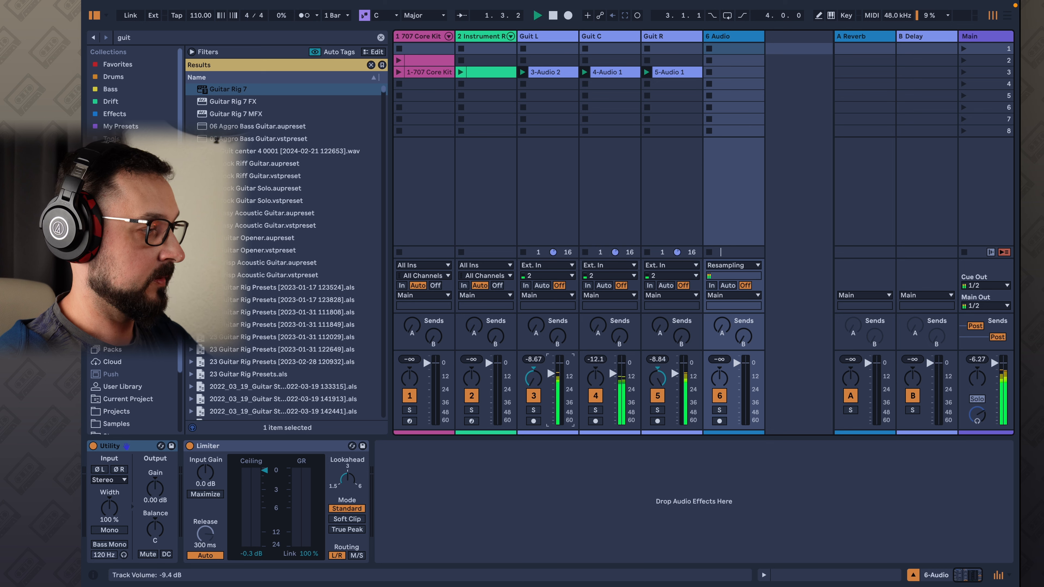
{"action": "left_click_drag", "start_coordinate": [675, 376], "coordinate": [674, 378]}
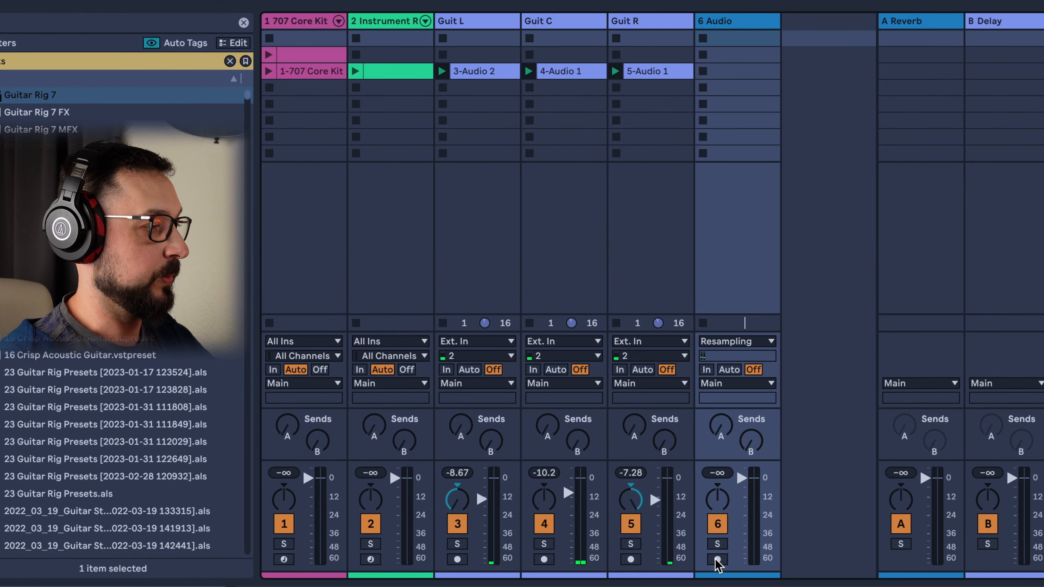
Arm the resampling track and record eight bars of the combined guitar layers into its scene 3 slot
{"action": "left_click", "coordinate": [717, 559]}
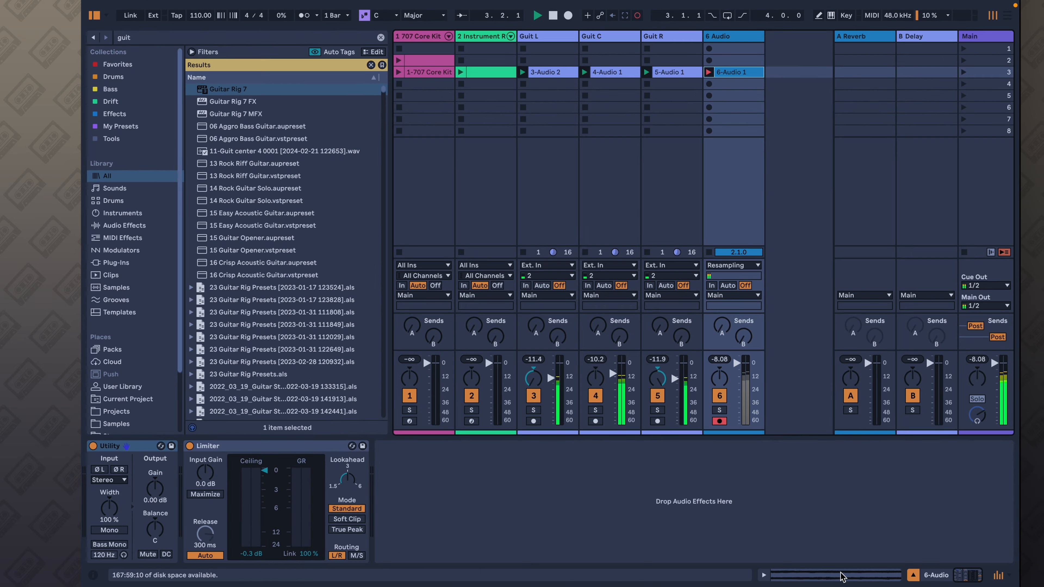
{"action": "left_click", "coordinate": [843, 575]}
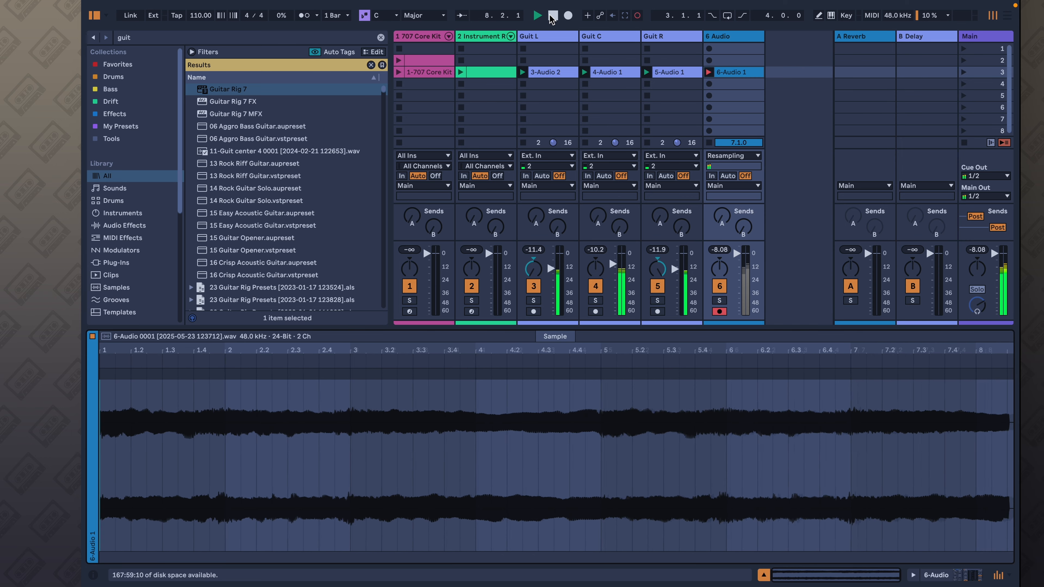
{"action": "left_click", "coordinate": [552, 16]}
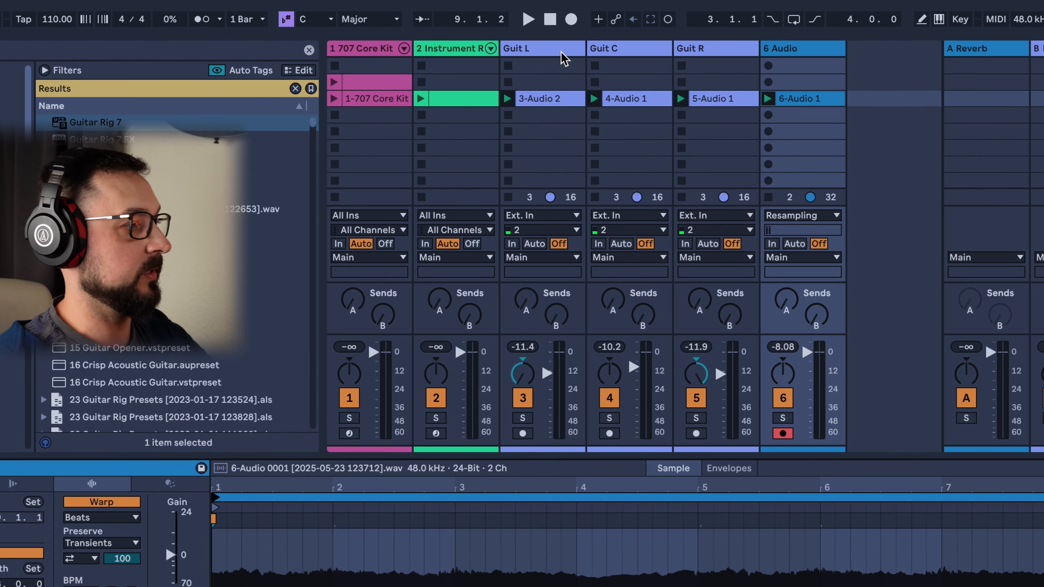
Delete the Guit L, Guit C and Guit R tracks, keeping the resampled guitar track
{"action": "left_click", "coordinate": [561, 37]}
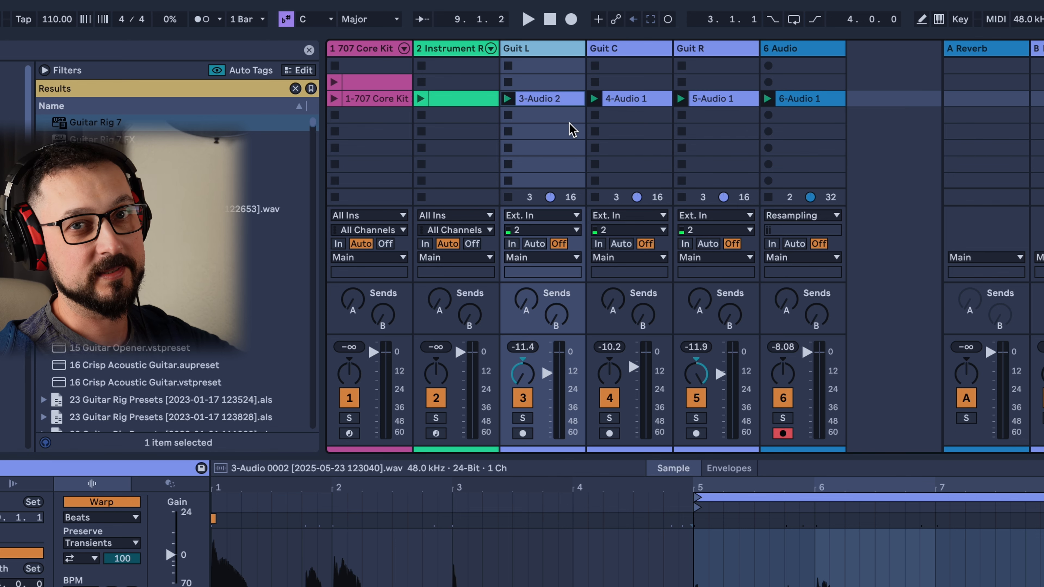
{"action": "key", "text": "Delete"}
{"action": "key", "text": "Delete"}
{"action": "key", "text": "Delete"}
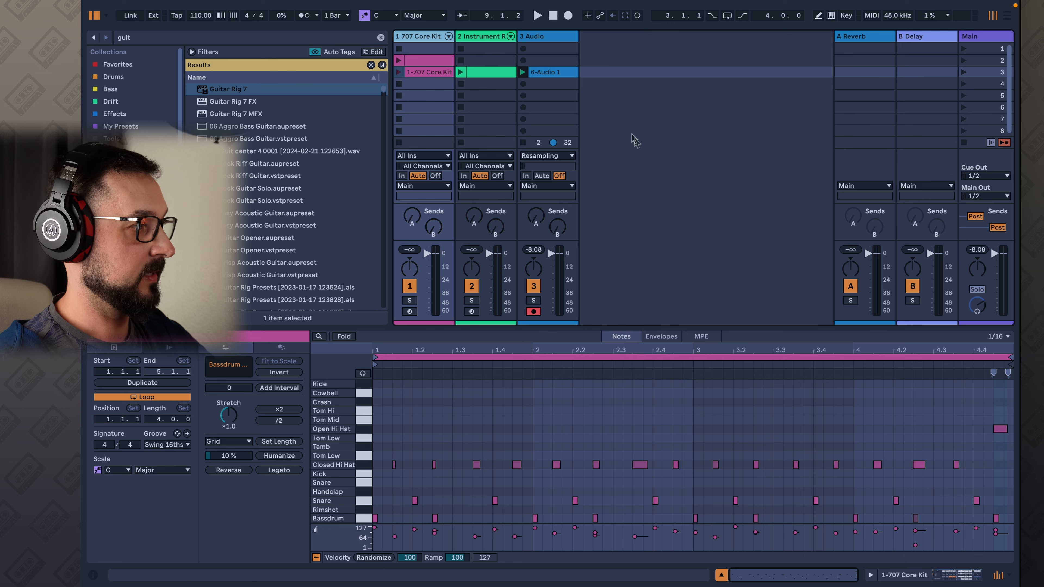
Look over the Instrument Rack and audio tracks and display the 707 Core Kit track's Drum Rack device
{"action": "left_click", "coordinate": [480, 40]}
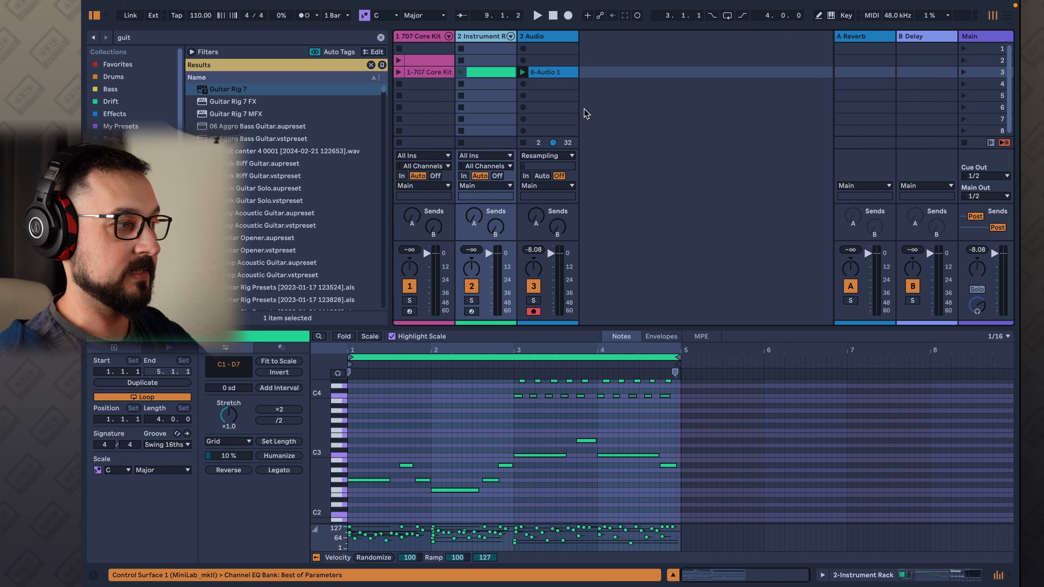
{"action": "left_click", "coordinate": [551, 34]}
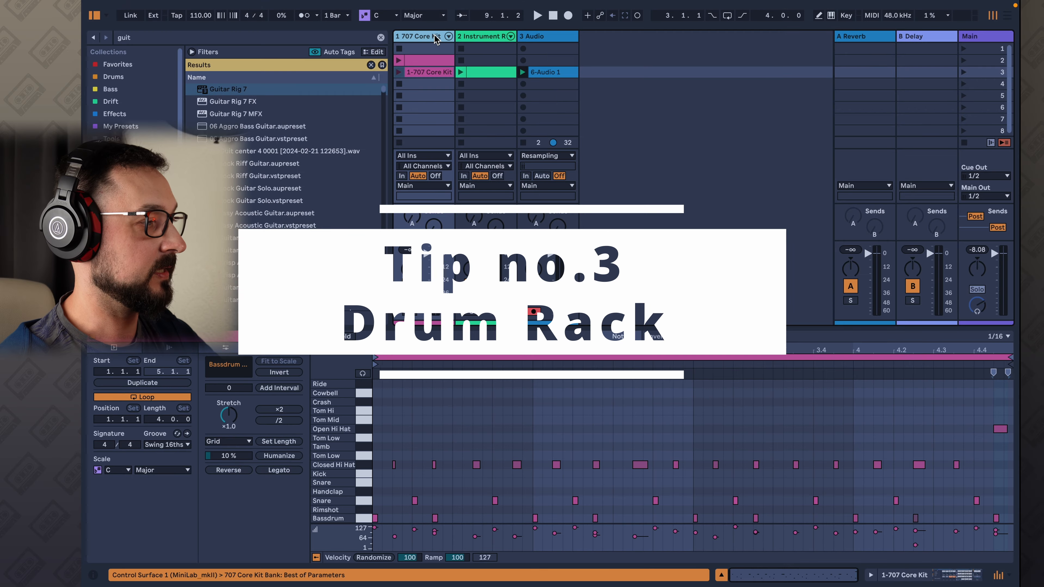
{"action": "left_click", "coordinate": [956, 577]}
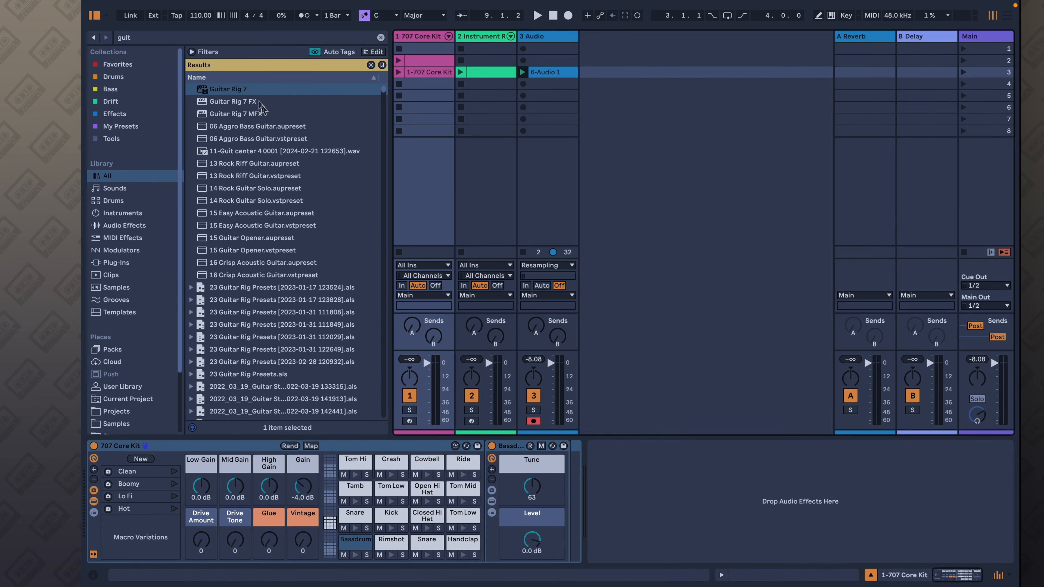
Clear the browser search and load an empty Drum Rack from the instruments library onto a new fourth track
{"action": "left_click", "coordinate": [123, 212]}
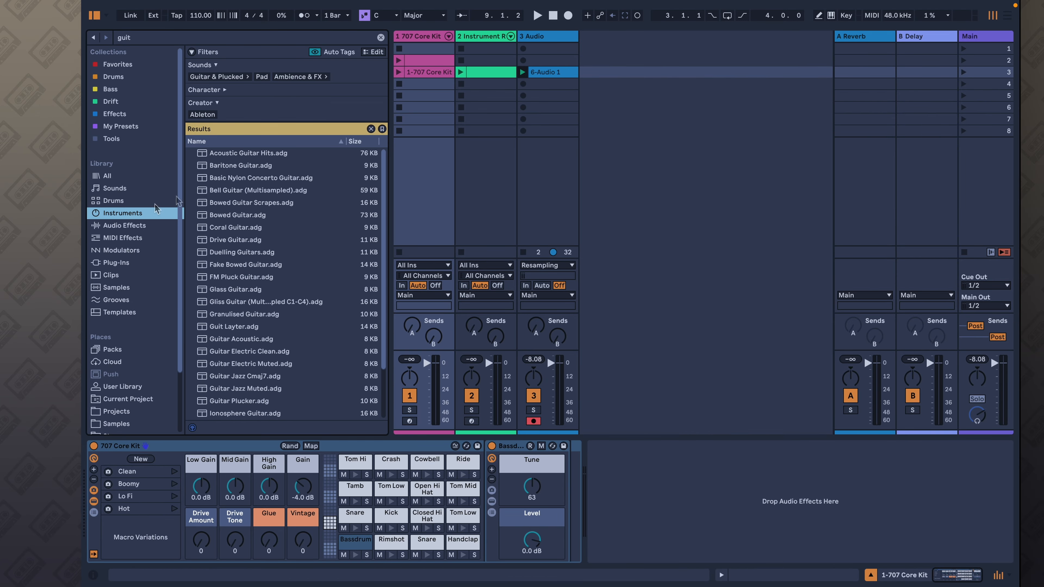
{"action": "left_click", "coordinate": [381, 38]}
{"action": "left_click", "coordinate": [218, 223]}
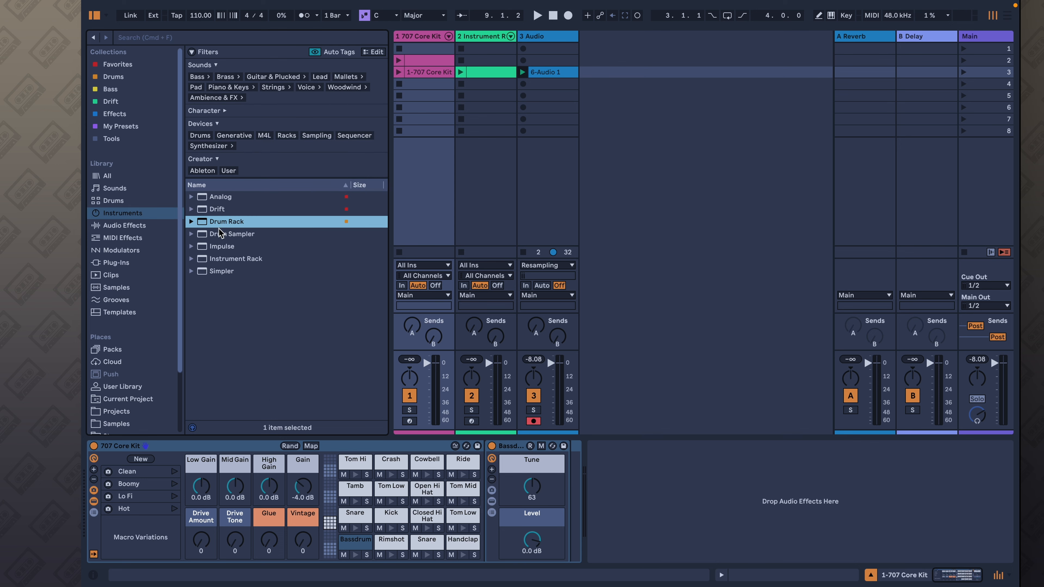
{"action": "left_click_drag", "start_coordinate": [217, 227], "coordinate": [614, 73]}
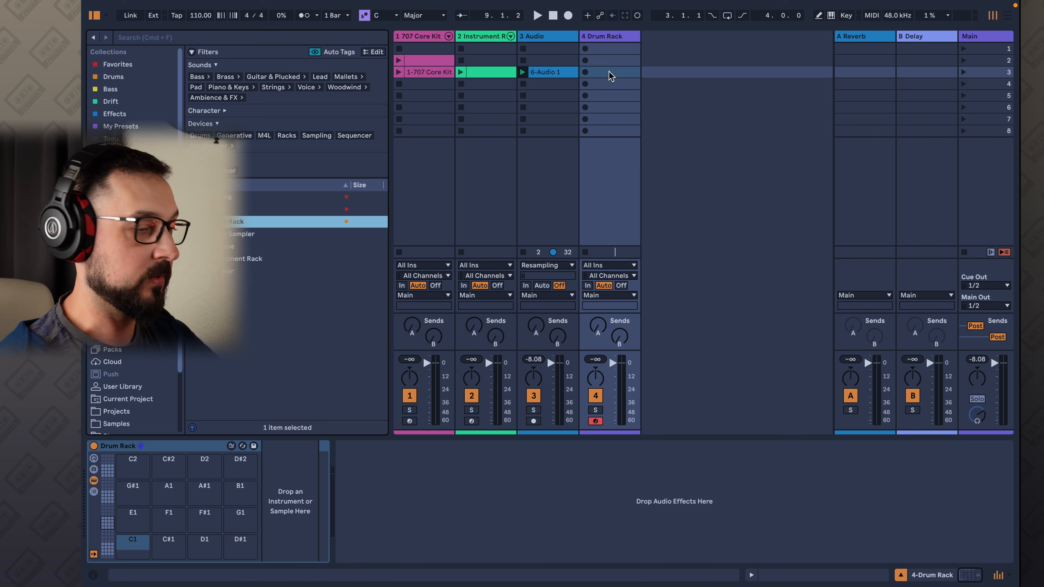
{"action": "left_click", "coordinate": [711, 86]}
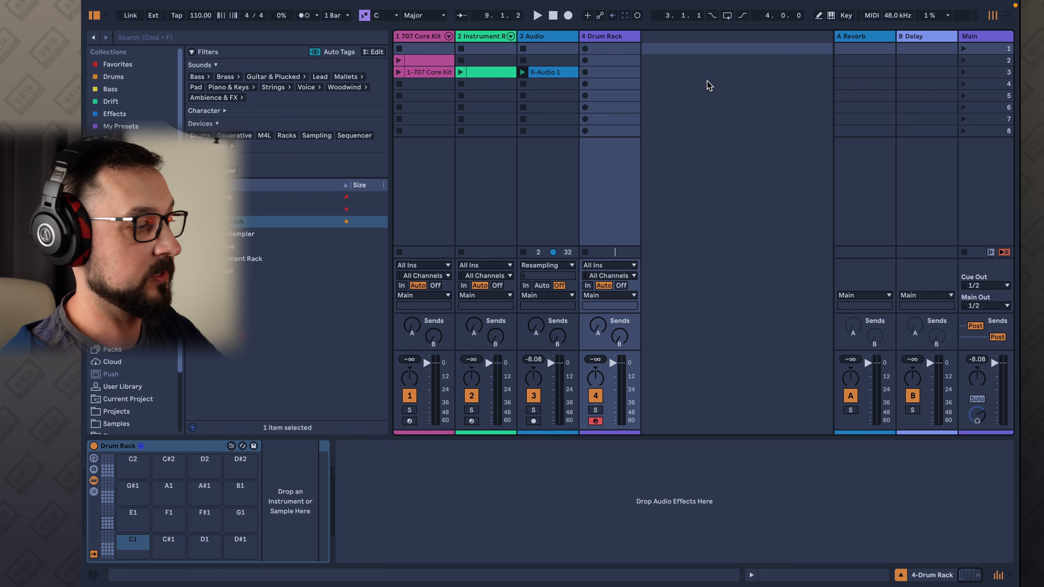
{"action": "left_click", "coordinate": [212, 446]}
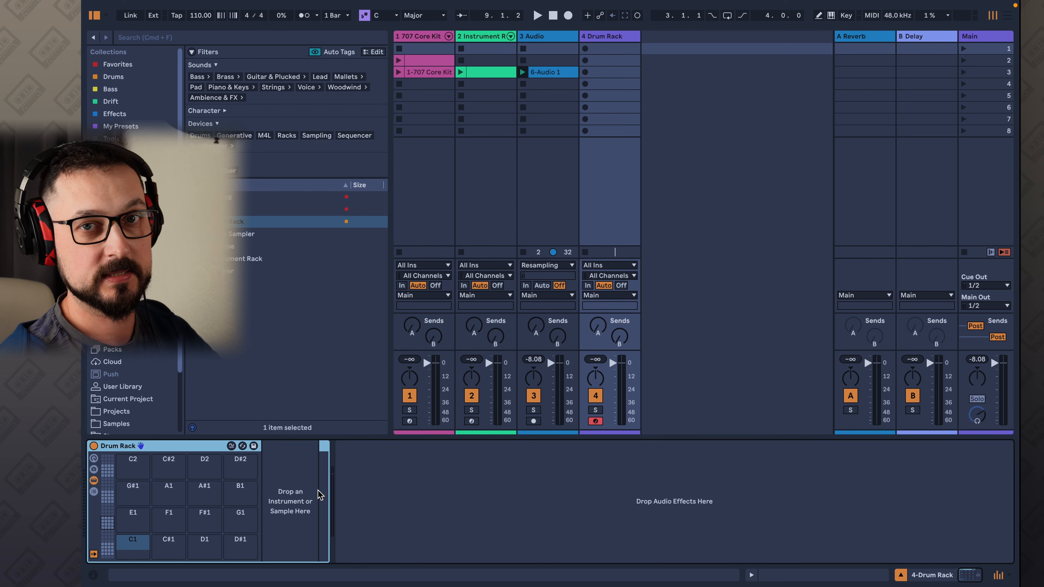
Try the resampled guitar clip on the Drum Rack's C1 pad, stop playback and clear the pad
{"action": "left_click_drag", "start_coordinate": [554, 73], "coordinate": [135, 546]}
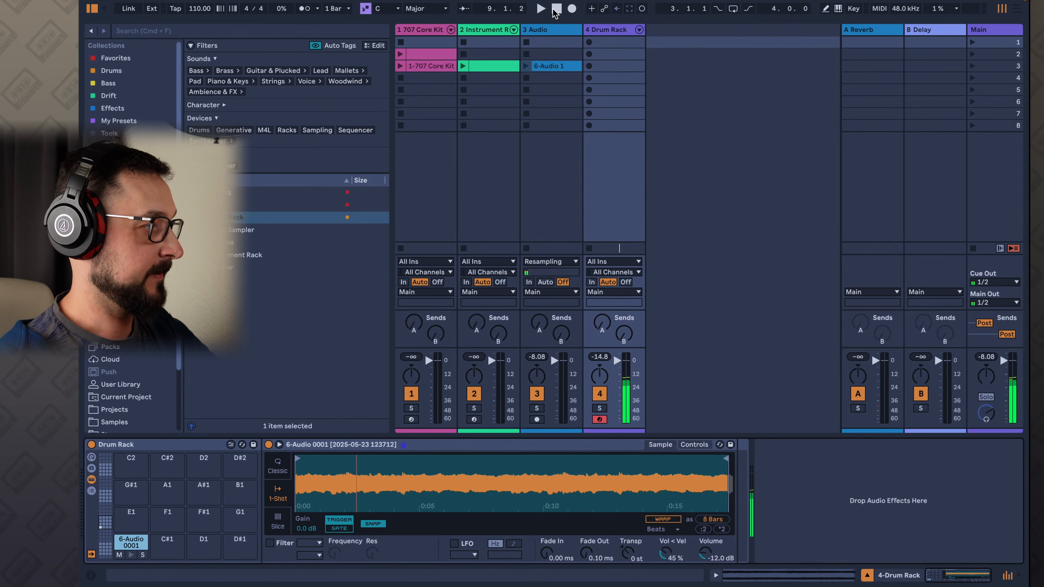
{"action": "left_click", "coordinate": [554, 9]}
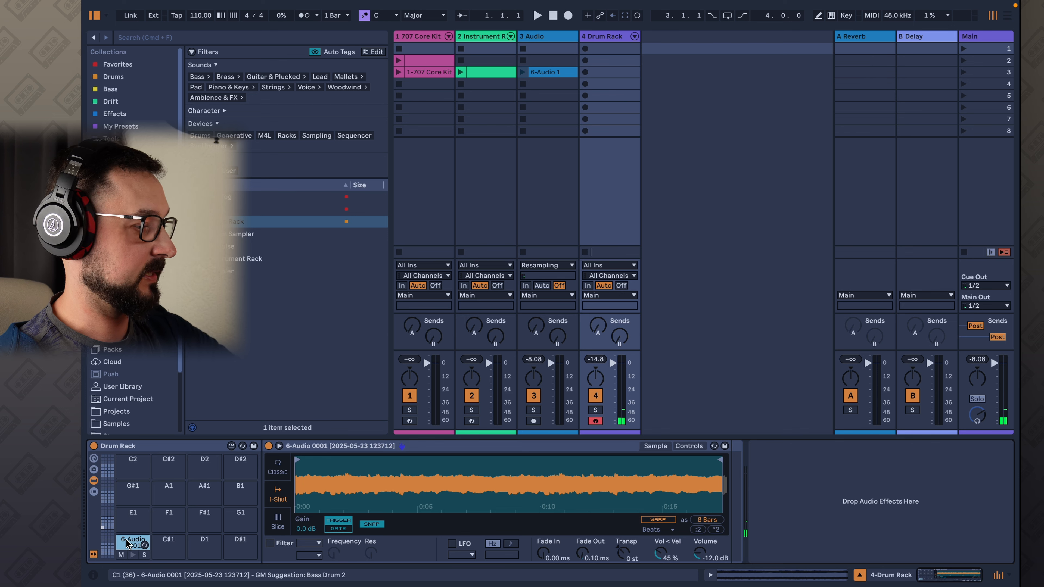
{"action": "key", "text": "BackSpace"}
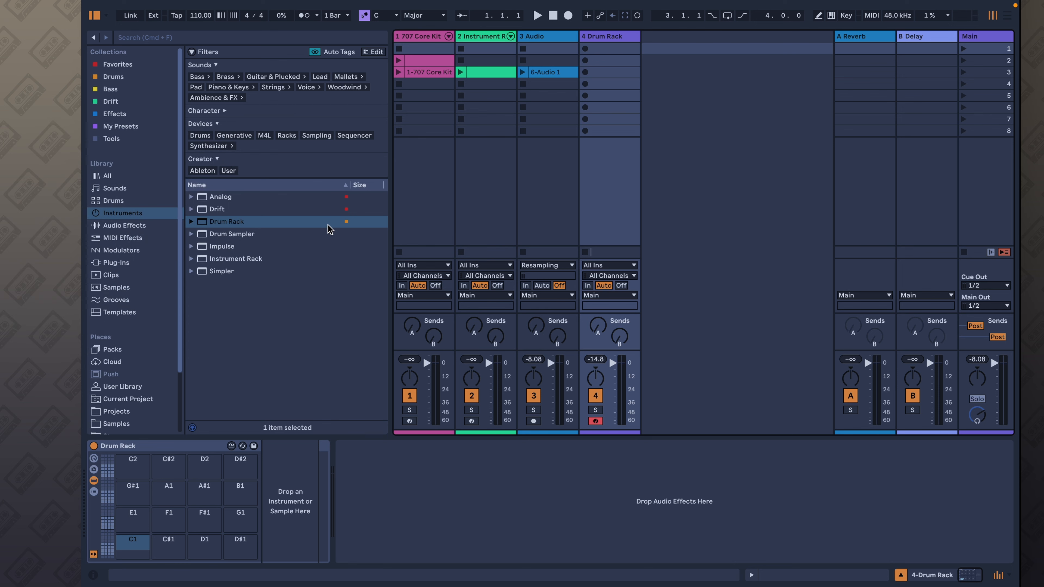
Search the library for "swell" and load Swell Rusher.wav onto the Drum Rack's C1 pad
{"action": "key", "text": "super+f"}
{"action": "type", "text": "swell"}
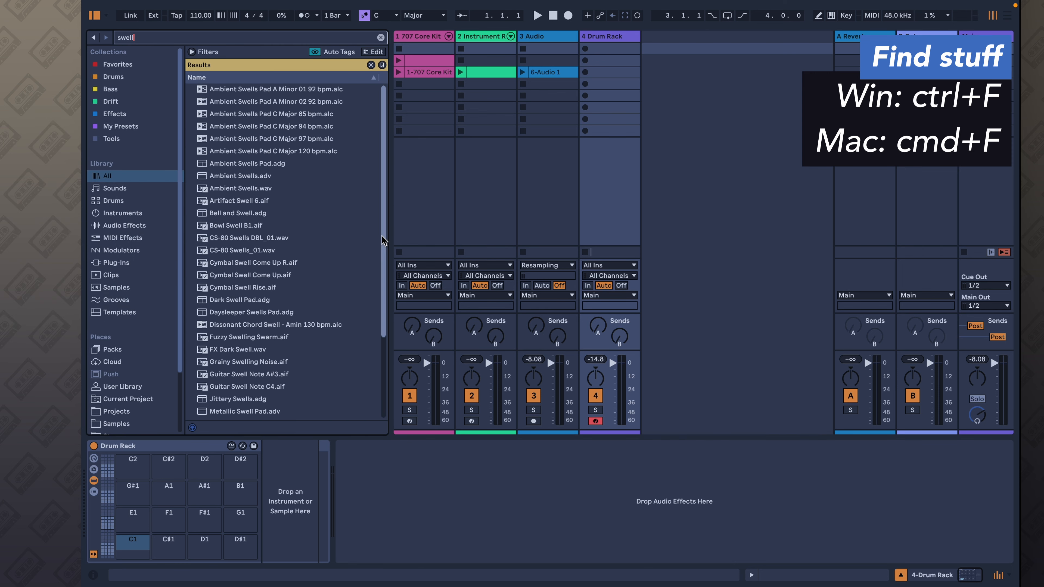
{"action": "scroll", "coordinate": [331, 288], "scroll_direction": "down", "scroll_amount": 3}
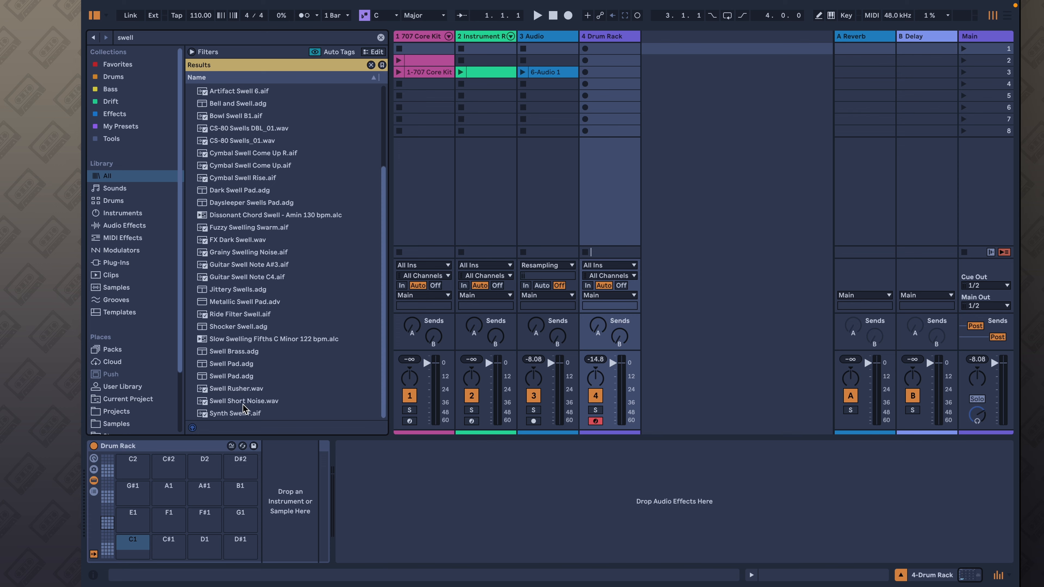
{"action": "left_click", "coordinate": [246, 390]}
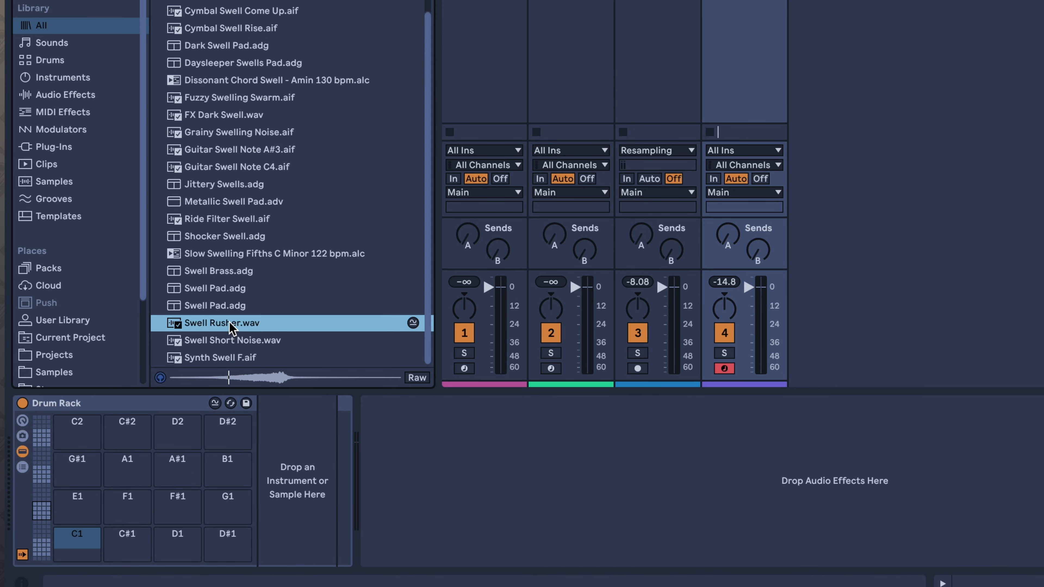
{"action": "left_click_drag", "start_coordinate": [238, 327], "coordinate": [77, 543]}
Load Swell Short Noise.wav onto the D1 pad and Synth Swell F.aif onto the F1 pad
{"action": "left_click", "coordinate": [237, 343]}
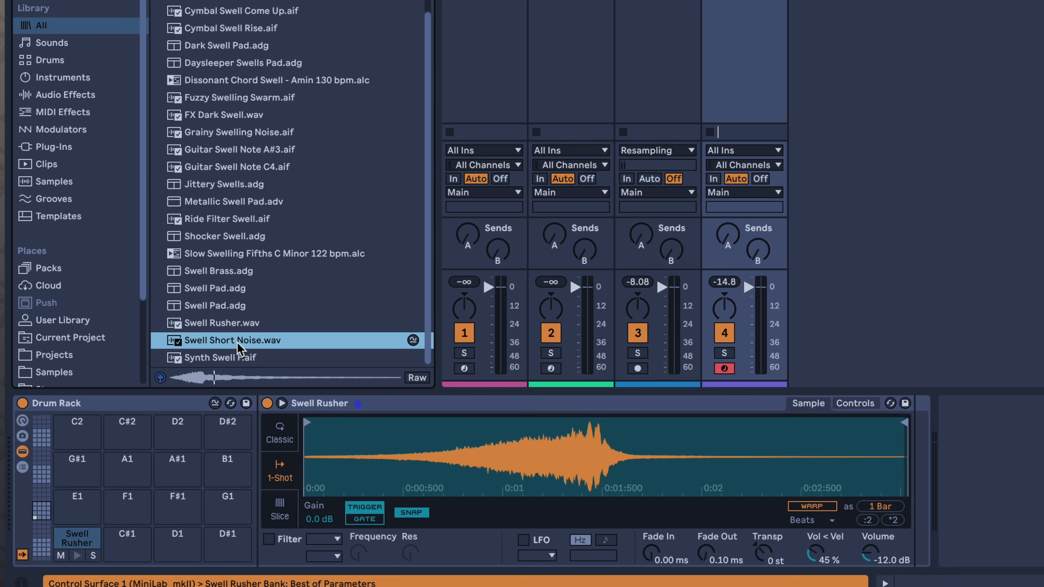
{"action": "left_click_drag", "start_coordinate": [250, 345], "coordinate": [179, 541]}
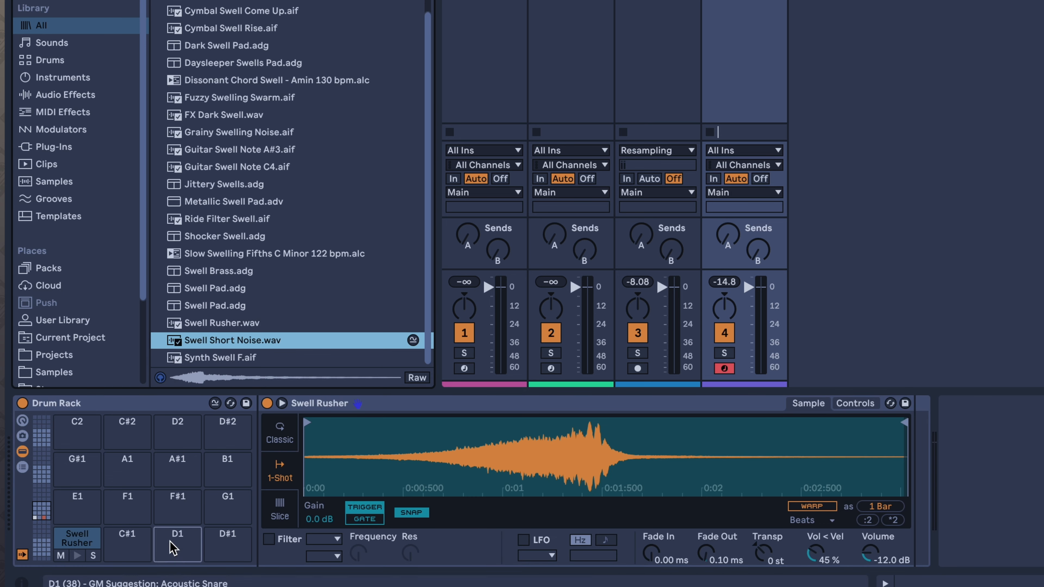
{"action": "left_click", "coordinate": [260, 359]}
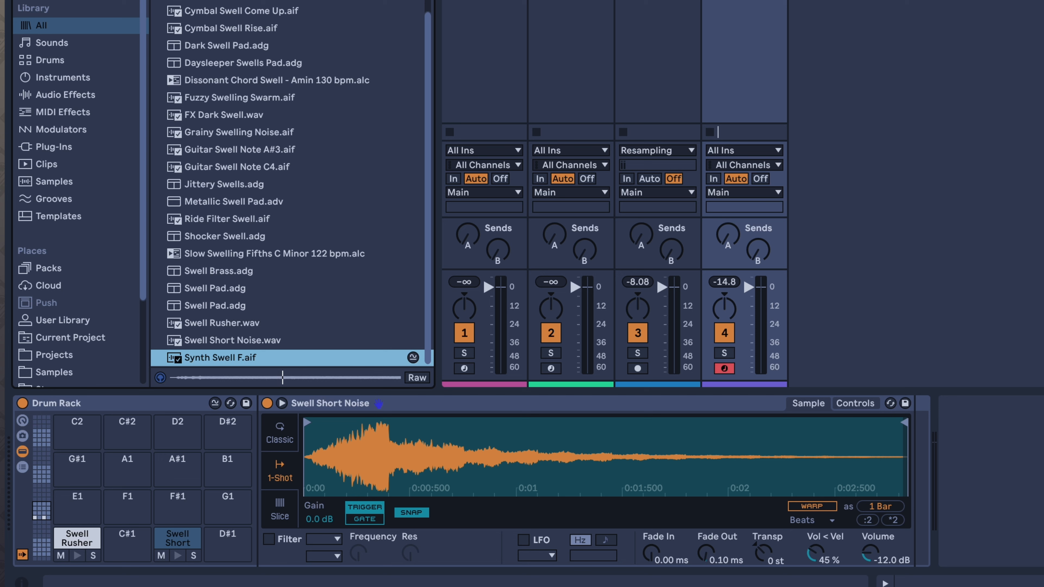
{"action": "left_click_drag", "start_coordinate": [270, 362], "coordinate": [134, 509]}
Transpose Synth Swell F by -2 st, start it just before 0:02, and set its fade in and fade out to 314 ms
{"action": "left_click_drag", "start_coordinate": [762, 555], "coordinate": [768, 569]}
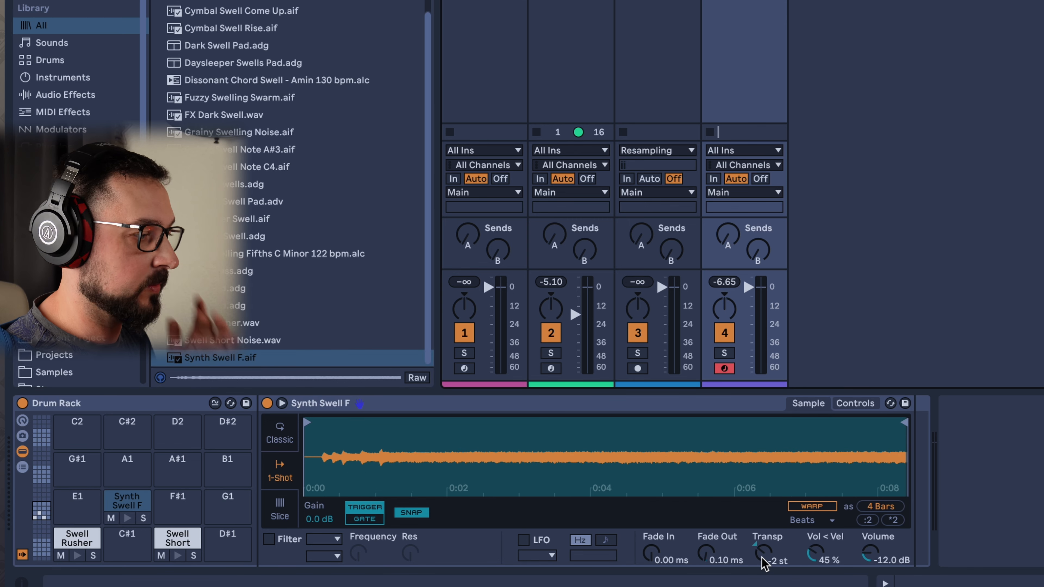
{"action": "left_click_drag", "start_coordinate": [306, 422], "coordinate": [442, 421]}
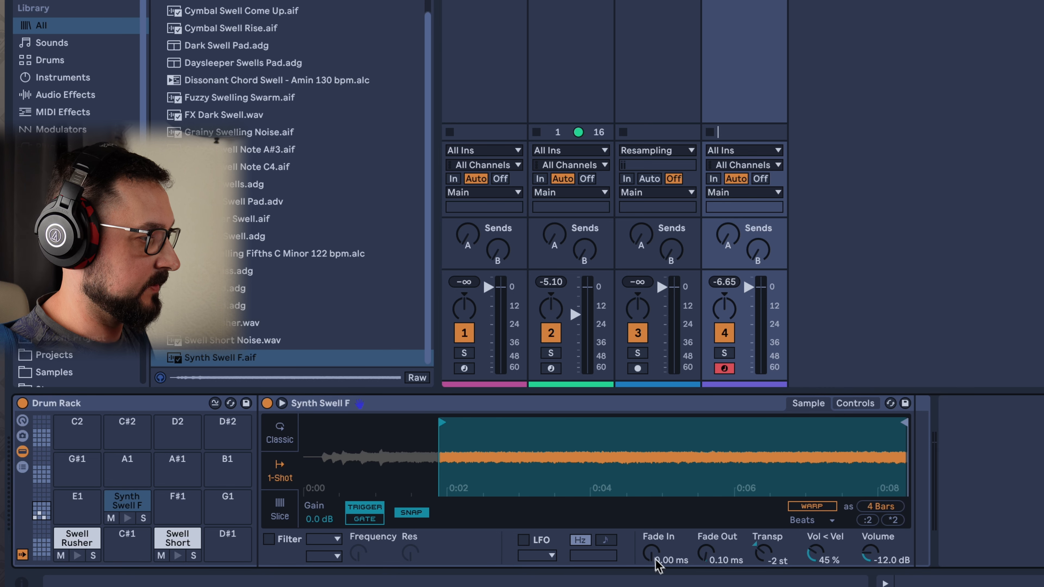
{"action": "left_click_drag", "start_coordinate": [652, 553], "coordinate": [651, 534]}
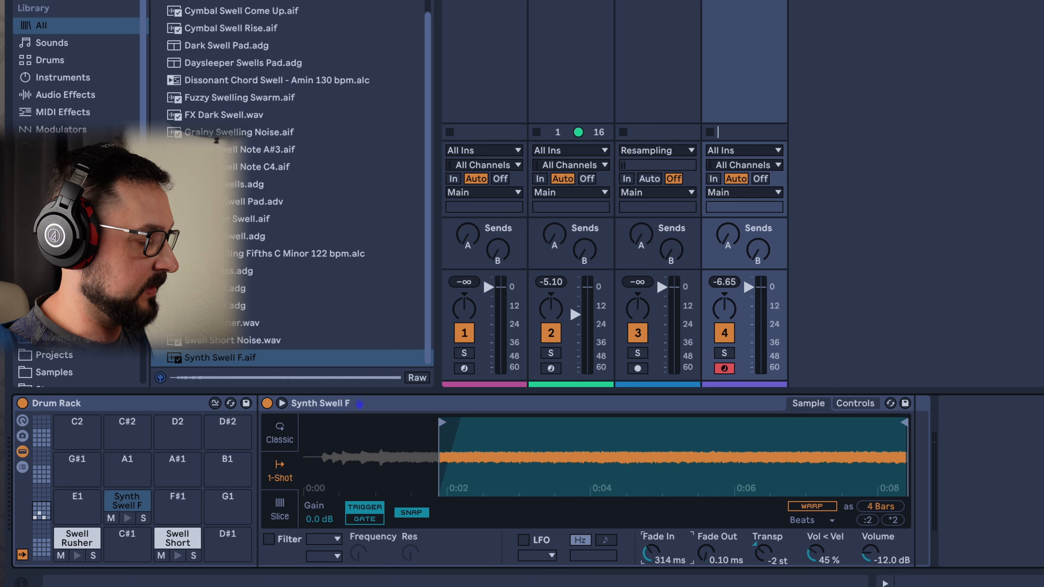
{"action": "left_click_drag", "start_coordinate": [717, 555], "coordinate": [717, 535]}
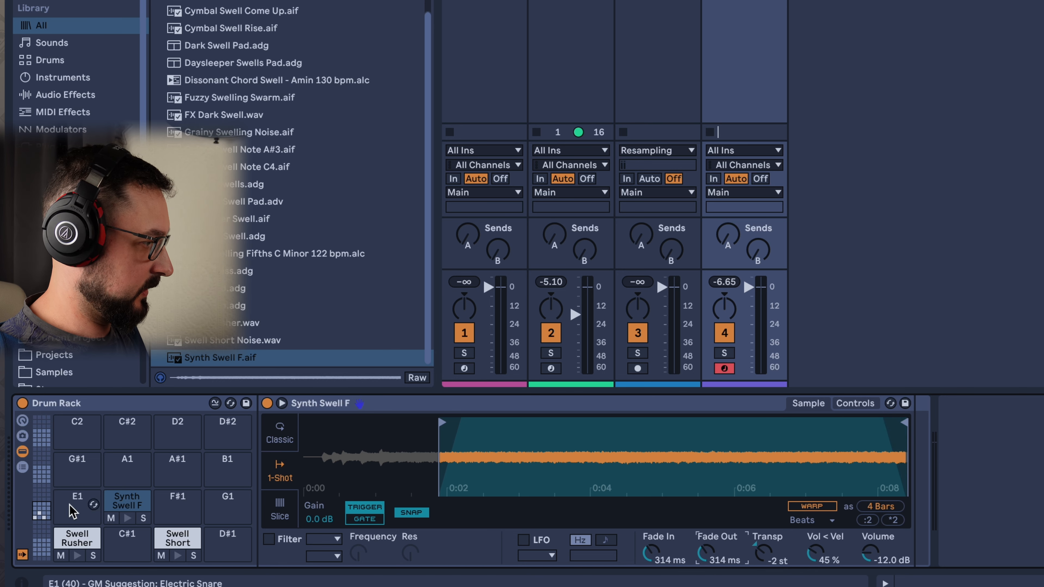
{"action": "left_click", "coordinate": [93, 552]}
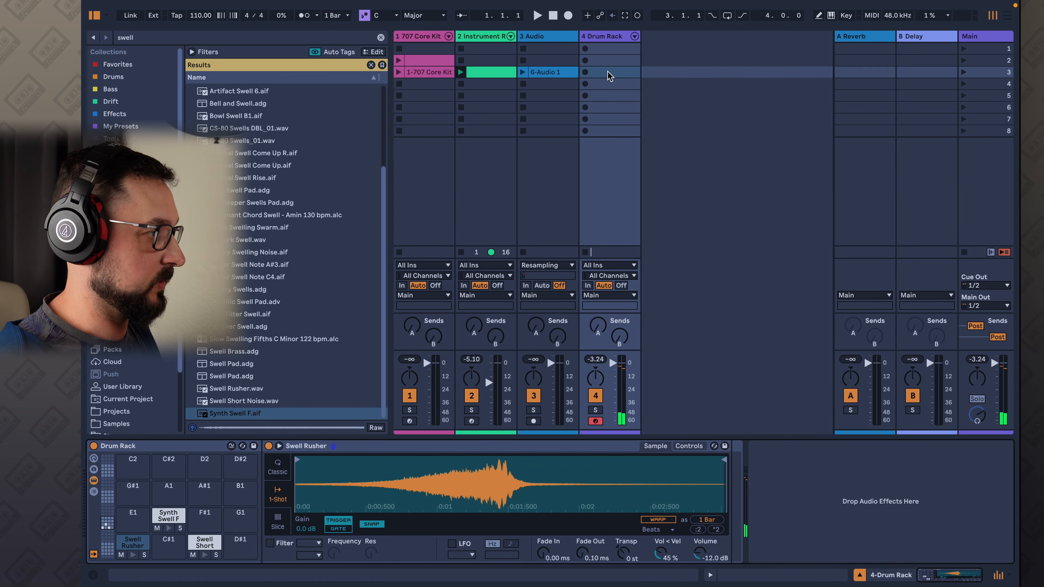
Create a four-bar clip in the Drum Rack track's scene 3 slot with a single one-beat Swell Short Noise note at its start
{"action": "double_click", "coordinate": [608, 76]}
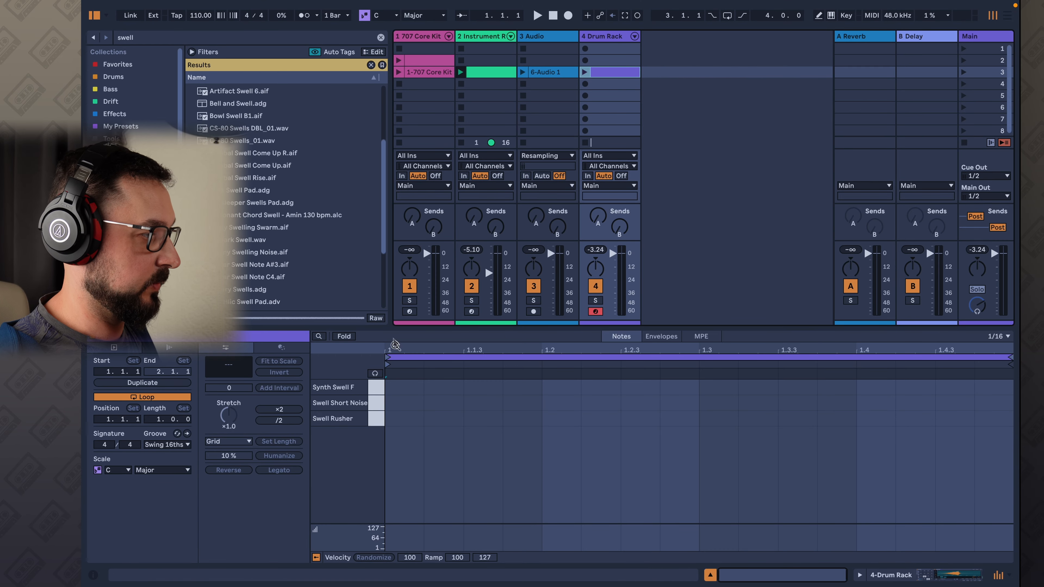
{"action": "double_click", "coordinate": [409, 403]}
{"action": "left_click_drag", "start_coordinate": [423, 403], "coordinate": [894, 395]}
{"action": "left_click", "coordinate": [142, 383]}
{"action": "left_click", "coordinate": [141, 383]}
{"action": "key", "text": "Delete"}
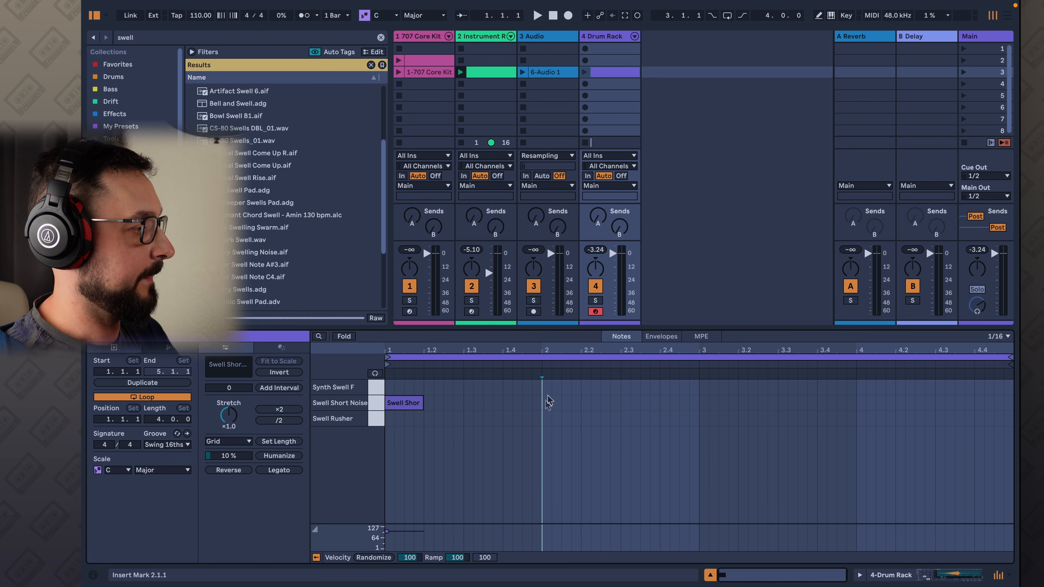
Add a Swell Rusher note about eleven sixteenths long and a one-sixteenth Synth Swell F note at the start of bar 2
{"action": "double_click", "coordinate": [546, 419]}
{"action": "left_click_drag", "start_coordinate": [550, 419], "coordinate": [649, 419]}
{"action": "double_click", "coordinate": [537, 387]}
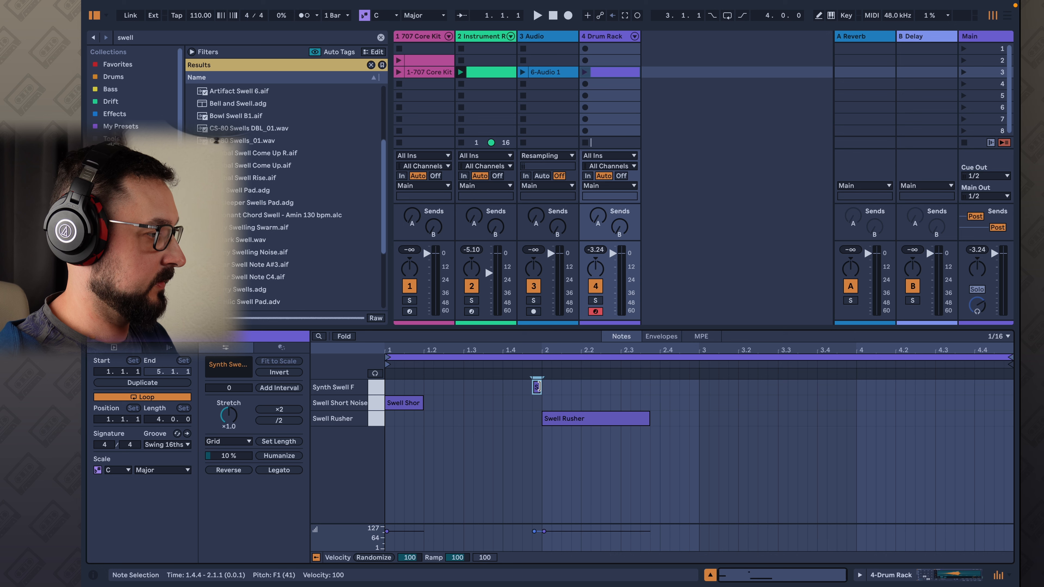
{"action": "left_click_drag", "start_coordinate": [537, 388], "coordinate": [547, 389]}
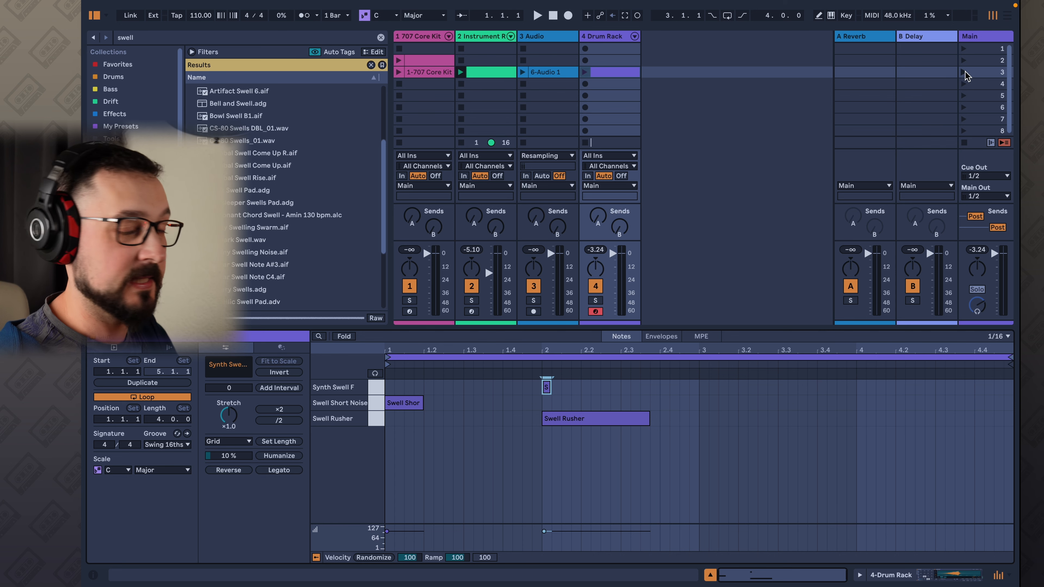
Play scene 3 and balance the levels: Instrument Rack at -5.0 dB, resampled guitar at -6.0 dB, and a lower Drum Rack volume
{"action": "left_click", "coordinate": [963, 72]}
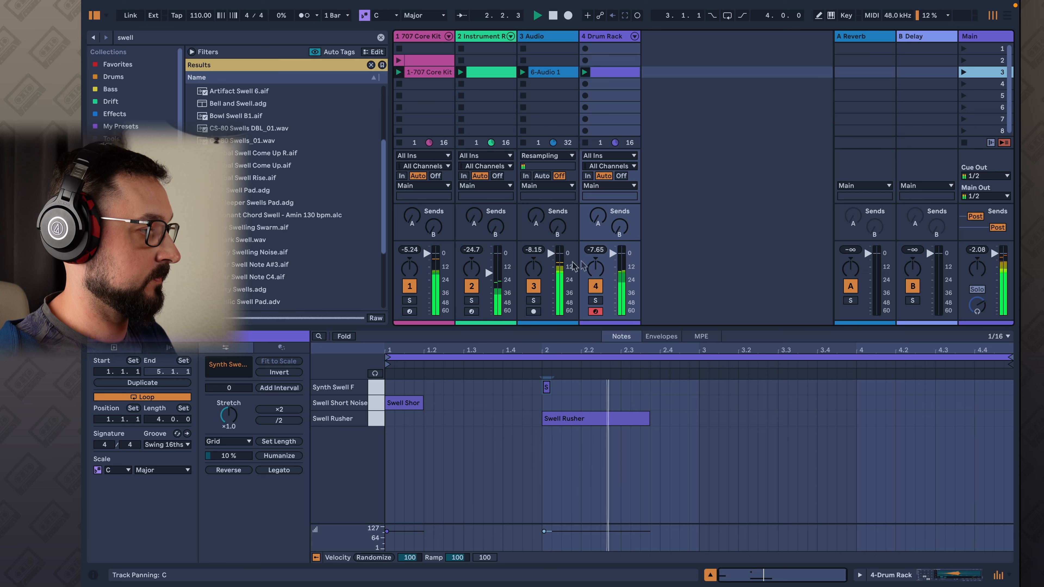
{"action": "left_click_drag", "start_coordinate": [495, 273], "coordinate": [613, 264]}
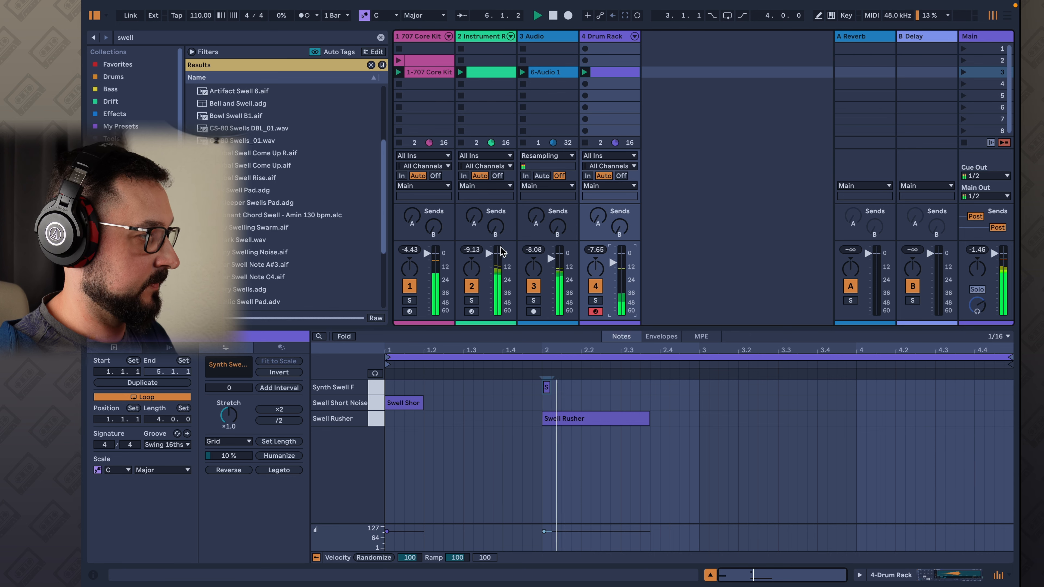
{"action": "left_click_drag", "start_coordinate": [499, 257], "coordinate": [500, 262]}
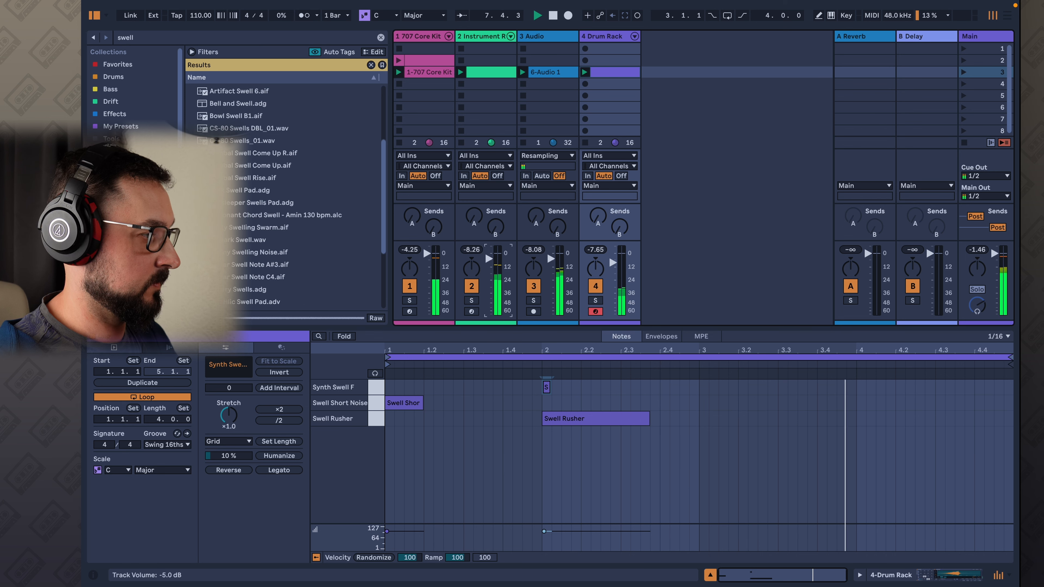
{"action": "left_click_drag", "start_coordinate": [551, 258], "coordinate": [551, 260]}
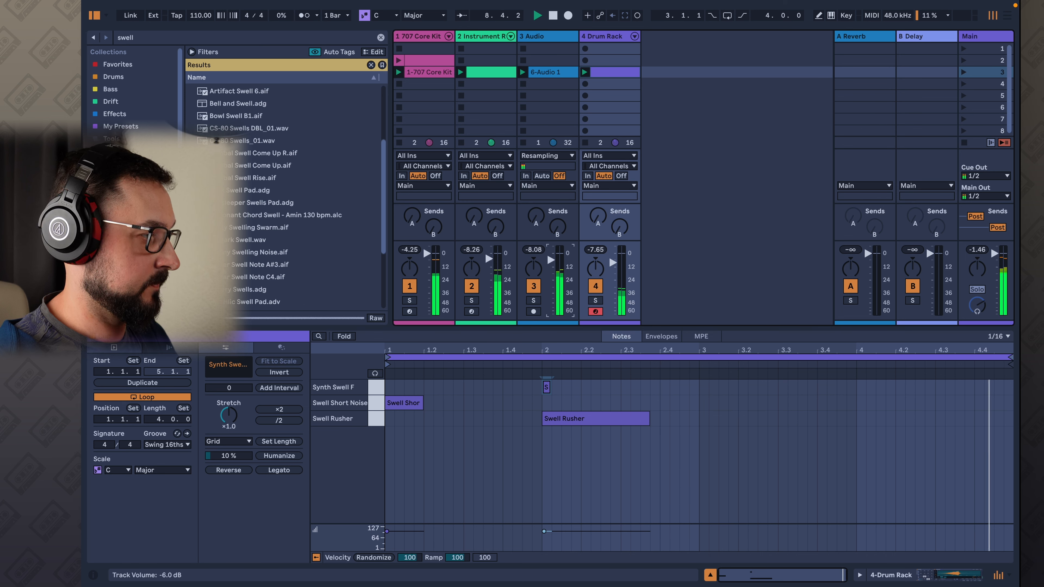
Rename the resampled audio track Guit and select the Drum Rack track
{"action": "left_click", "coordinate": [571, 40]}
{"action": "type", "text": "Guit"}
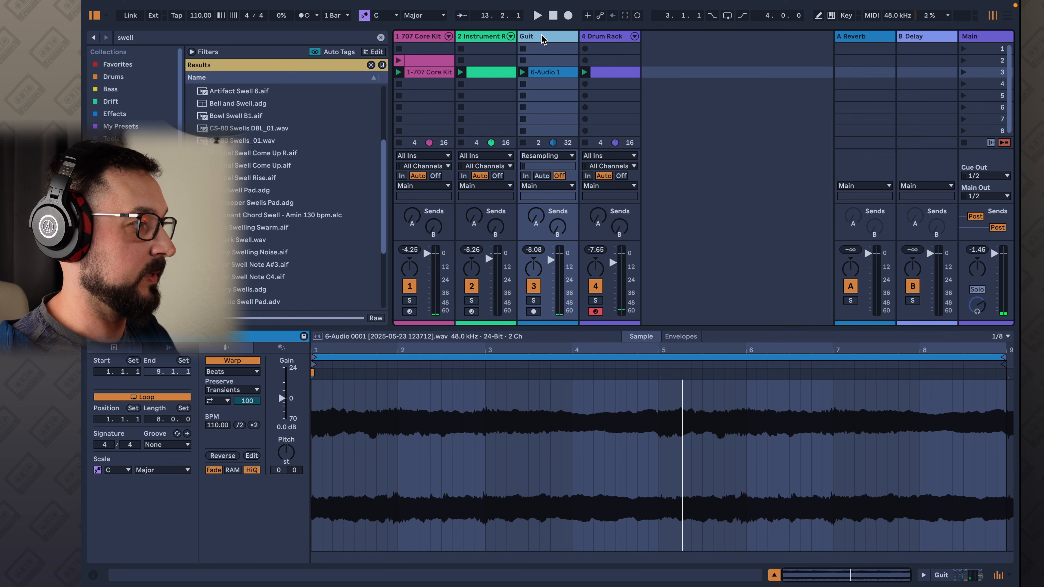
{"action": "left_click", "coordinate": [595, 40]}
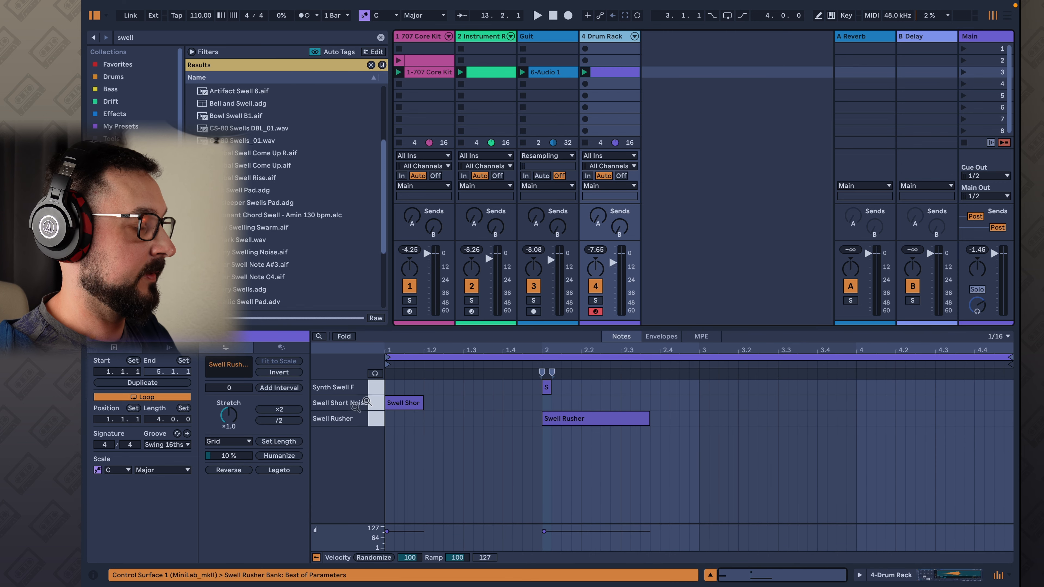